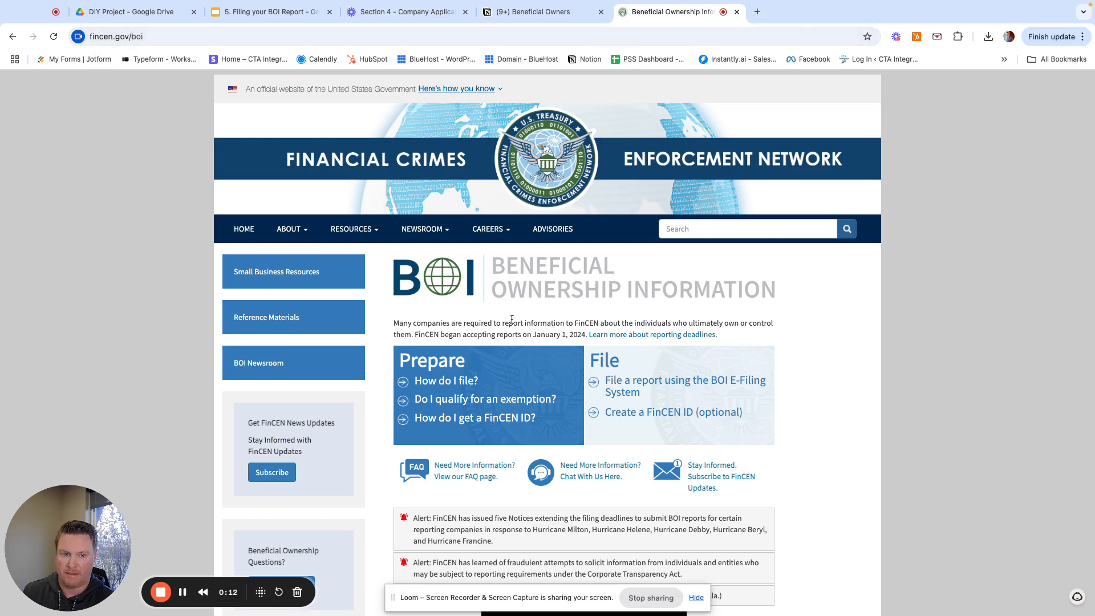
- Open the BOI E-Filing System, get started, and review the PDF, online and API filing methods
{"action": "scroll", "coordinate": [511, 316], "scroll_direction": "down", "scroll_amount": 1}
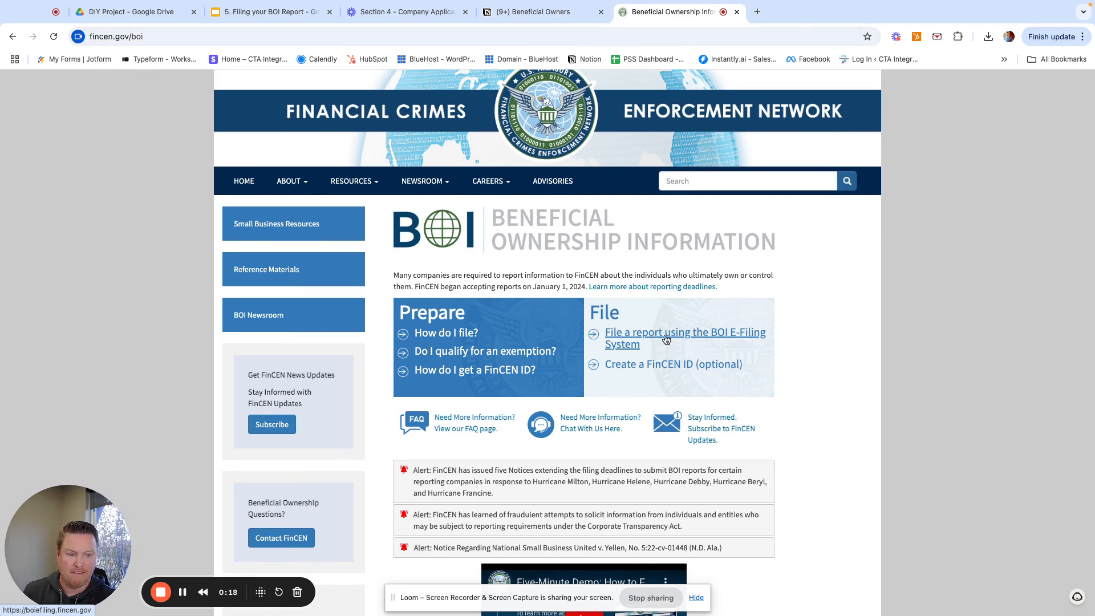
{"action": "left_click", "coordinate": [665, 339]}
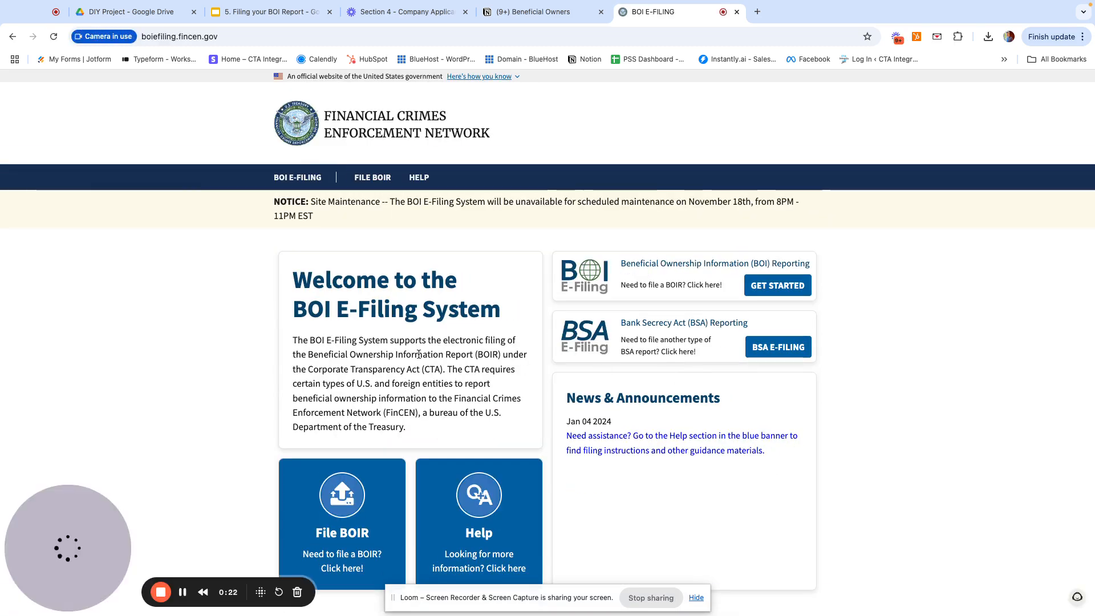
{"action": "scroll", "coordinate": [526, 365], "scroll_direction": "down", "scroll_amount": 1}
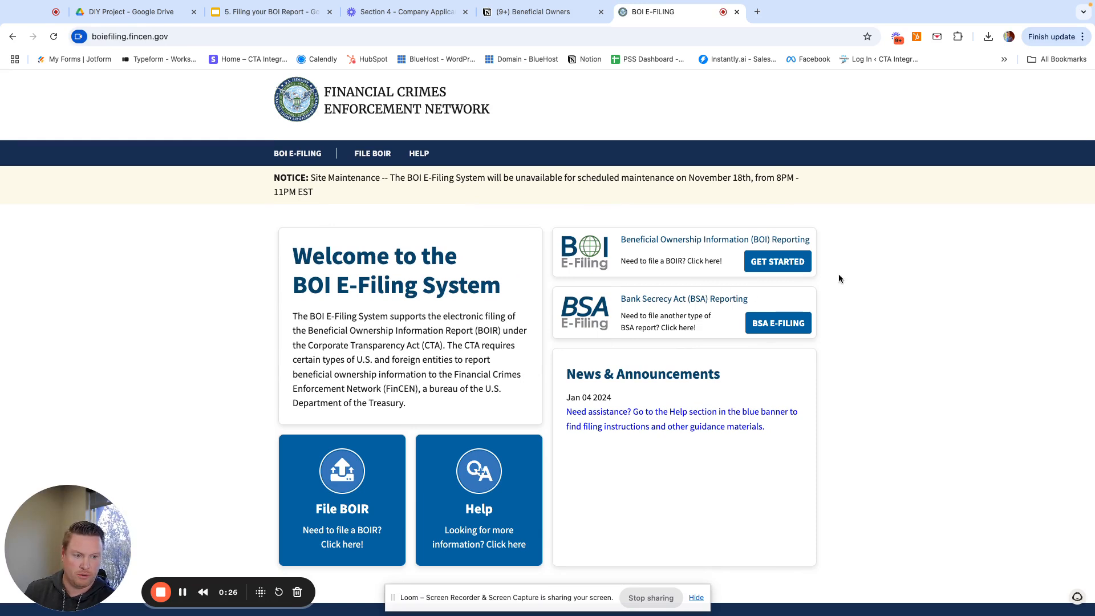
{"action": "left_click", "coordinate": [778, 263]}
{"action": "scroll", "coordinate": [829, 359], "scroll_direction": "down", "scroll_amount": 3}
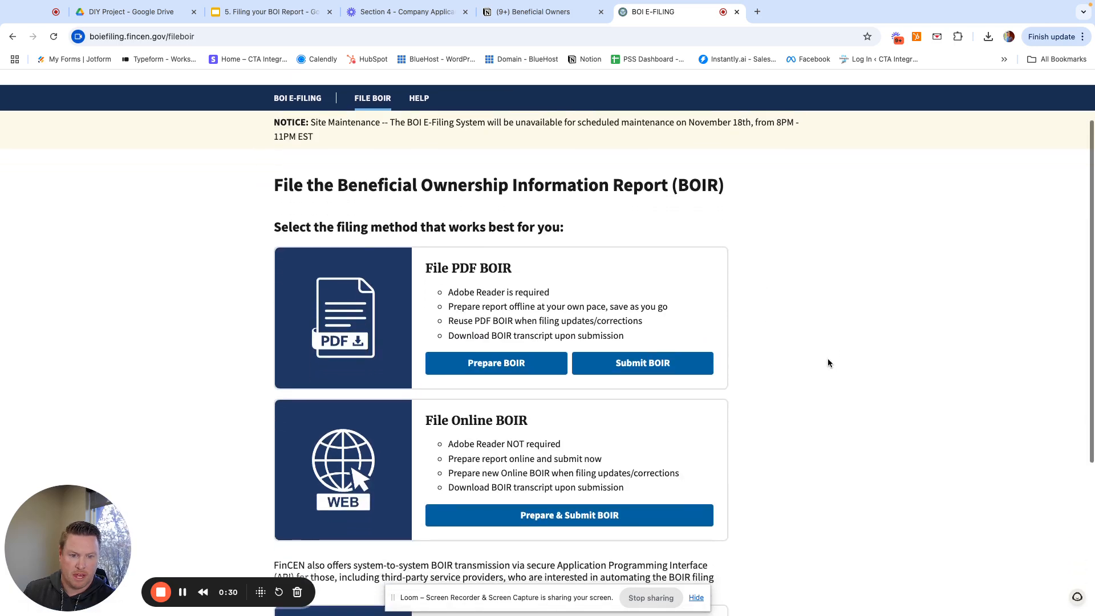
{"action": "scroll", "coordinate": [829, 363], "scroll_direction": "up", "scroll_amount": 2}
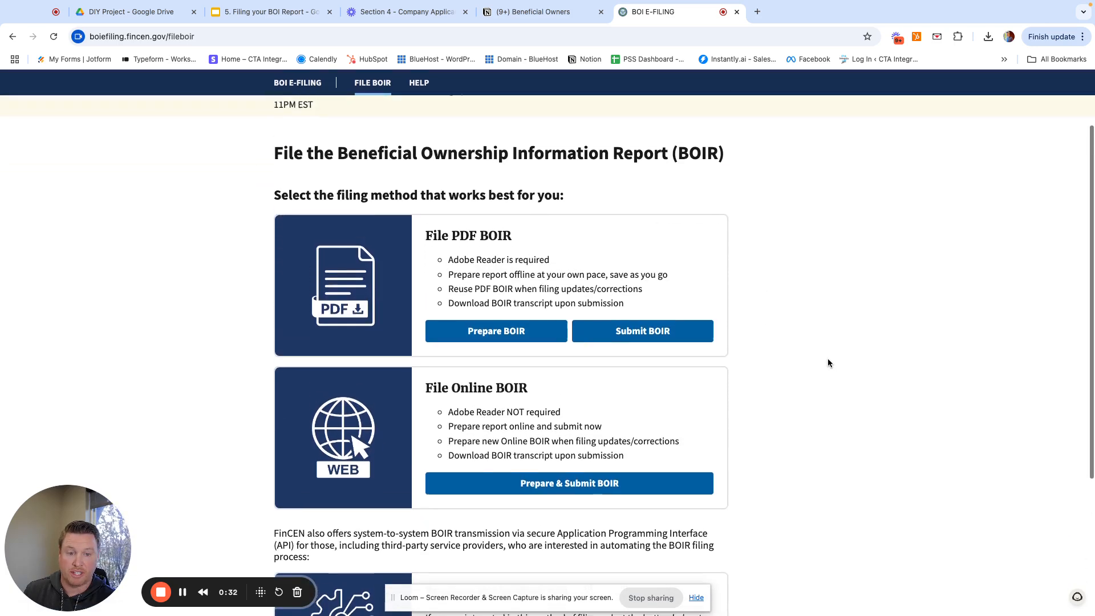
{"action": "scroll", "coordinate": [528, 311], "scroll_direction": "down", "scroll_amount": 4}
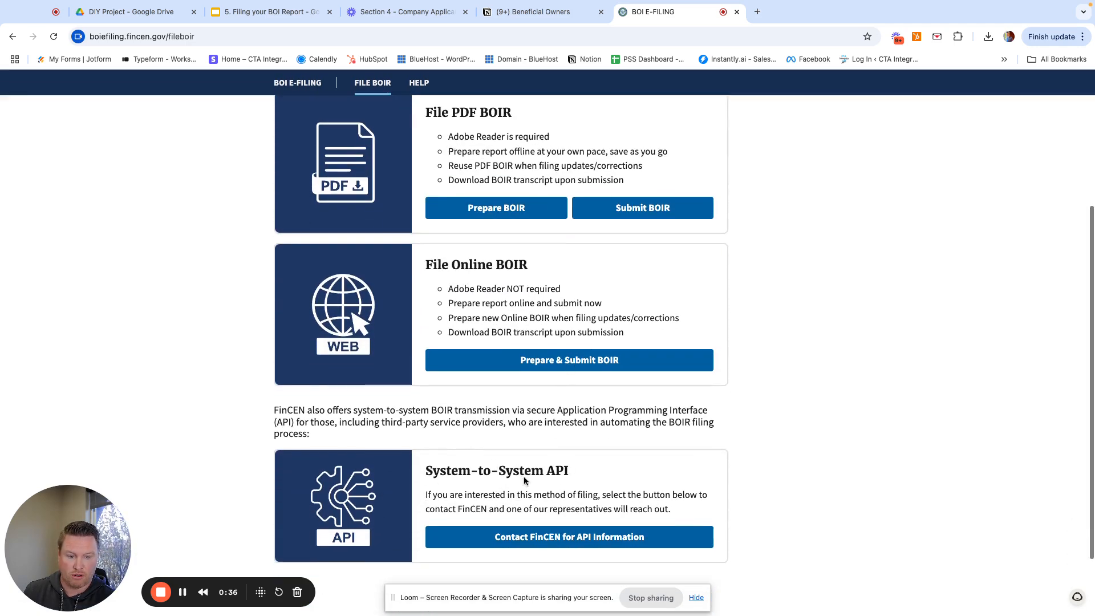
{"action": "scroll", "coordinate": [524, 481], "scroll_direction": "up", "scroll_amount": 2}
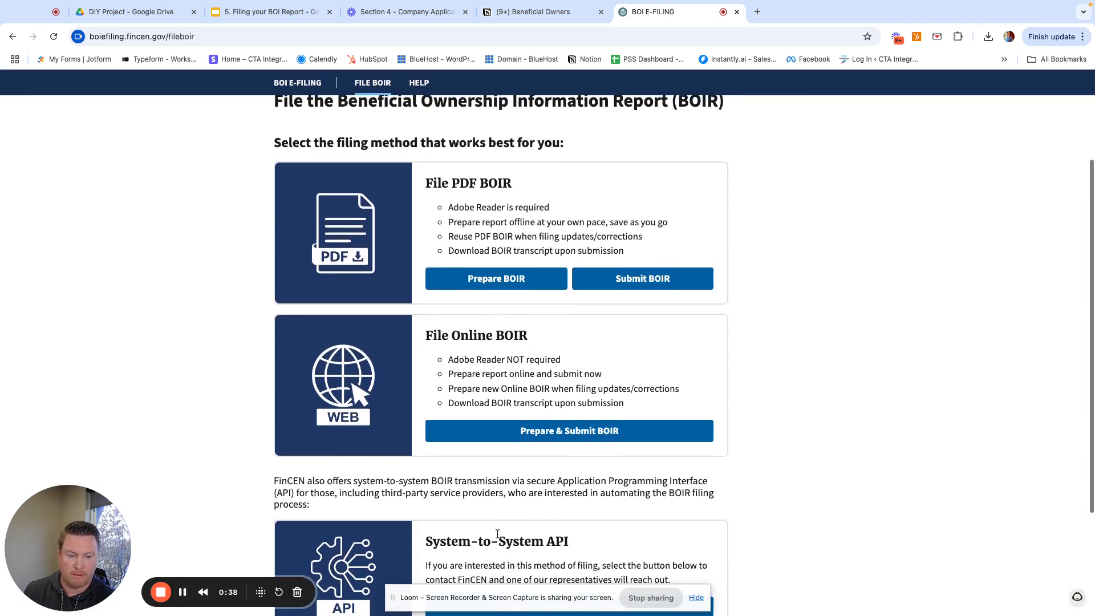
{"action": "scroll", "coordinate": [476, 488], "scroll_direction": "up", "scroll_amount": 1}
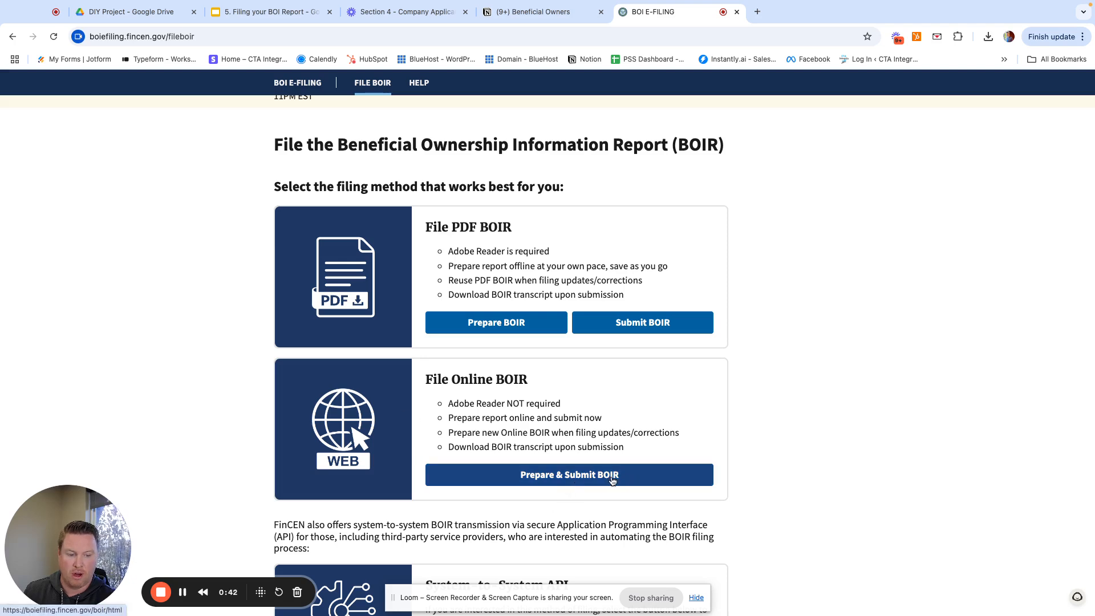
- Choose Prepare & Submit BOIR online and set the filing type to 'a. Initial report'
{"action": "left_click", "coordinate": [542, 482]}
{"action": "scroll", "coordinate": [501, 363], "scroll_direction": "up", "scroll_amount": 2}
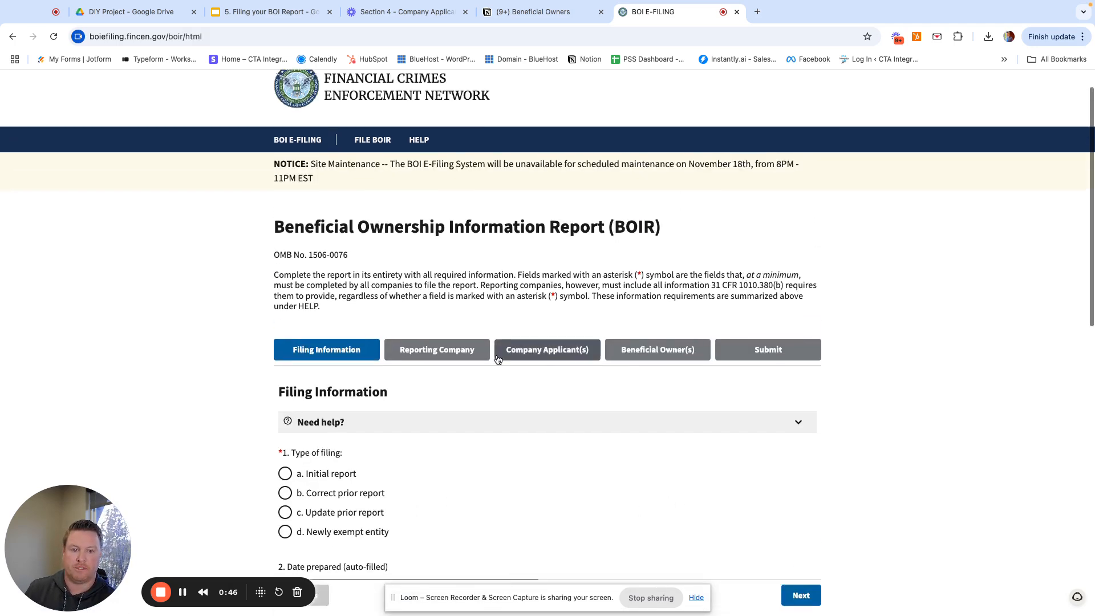
{"action": "scroll", "coordinate": [501, 371], "scroll_direction": "down", "scroll_amount": 2}
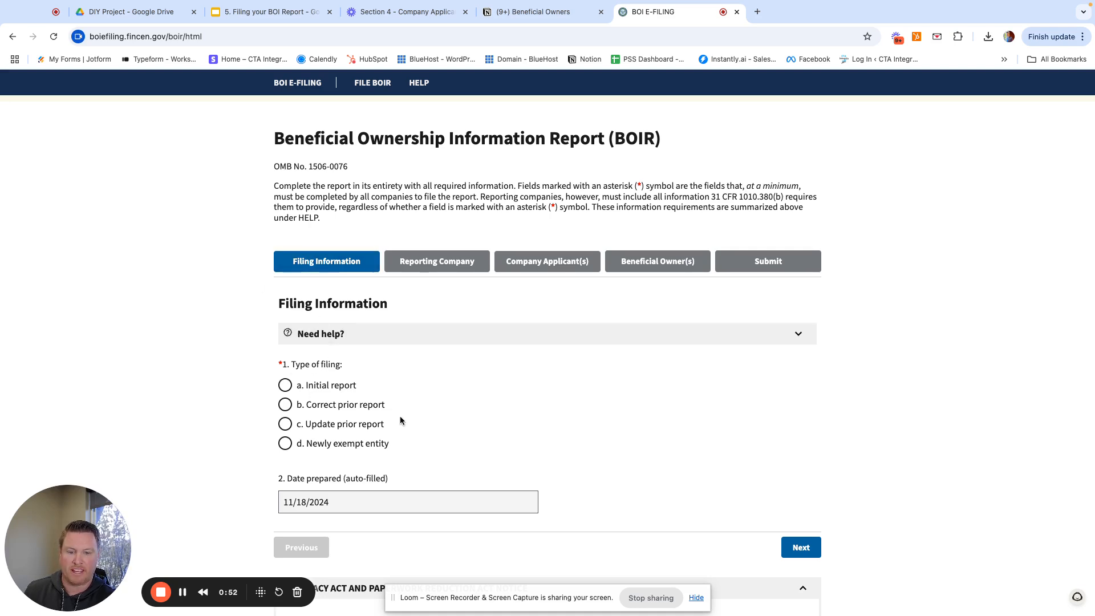
{"action": "scroll", "coordinate": [399, 416], "scroll_direction": "down", "scroll_amount": 1}
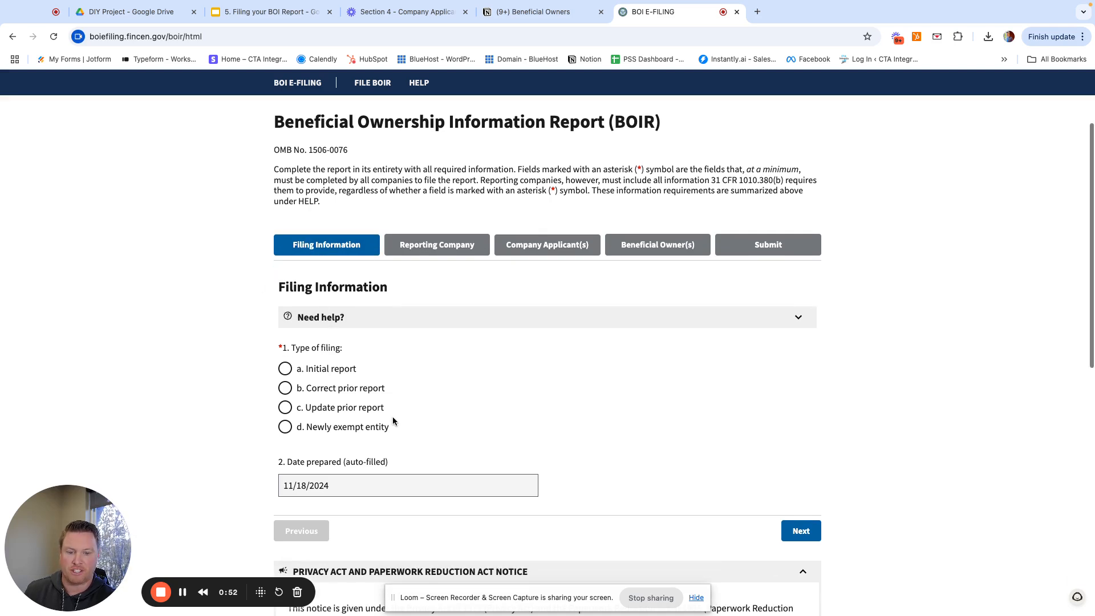
{"action": "left_click", "coordinate": [285, 370]}
{"action": "scroll", "coordinate": [449, 445], "scroll_direction": "down", "scroll_amount": 2}
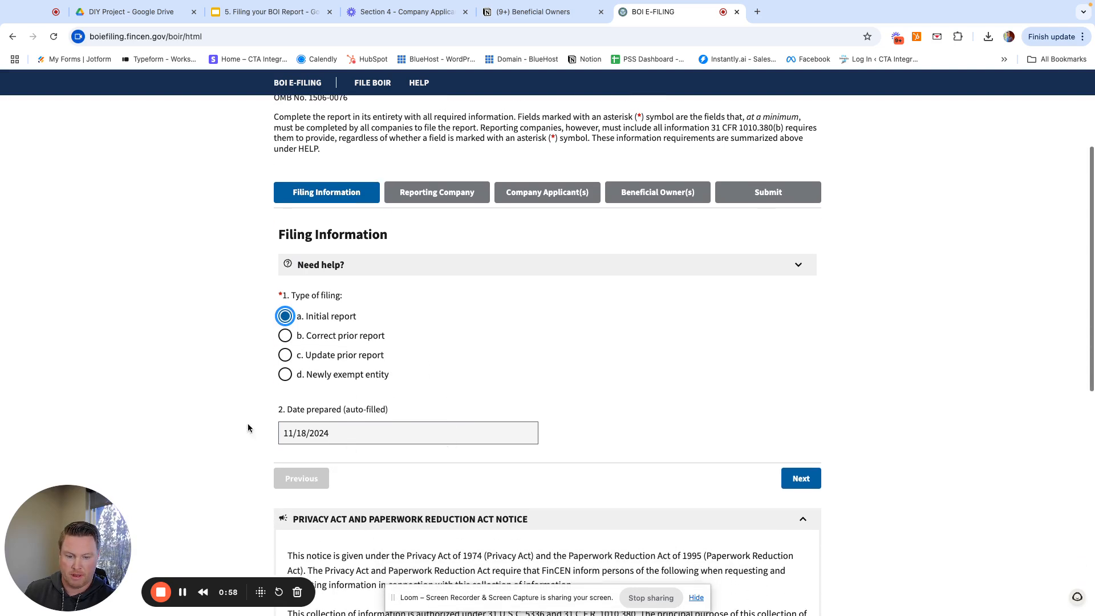
{"action": "scroll", "coordinate": [376, 468], "scroll_direction": "down", "scroll_amount": 6}
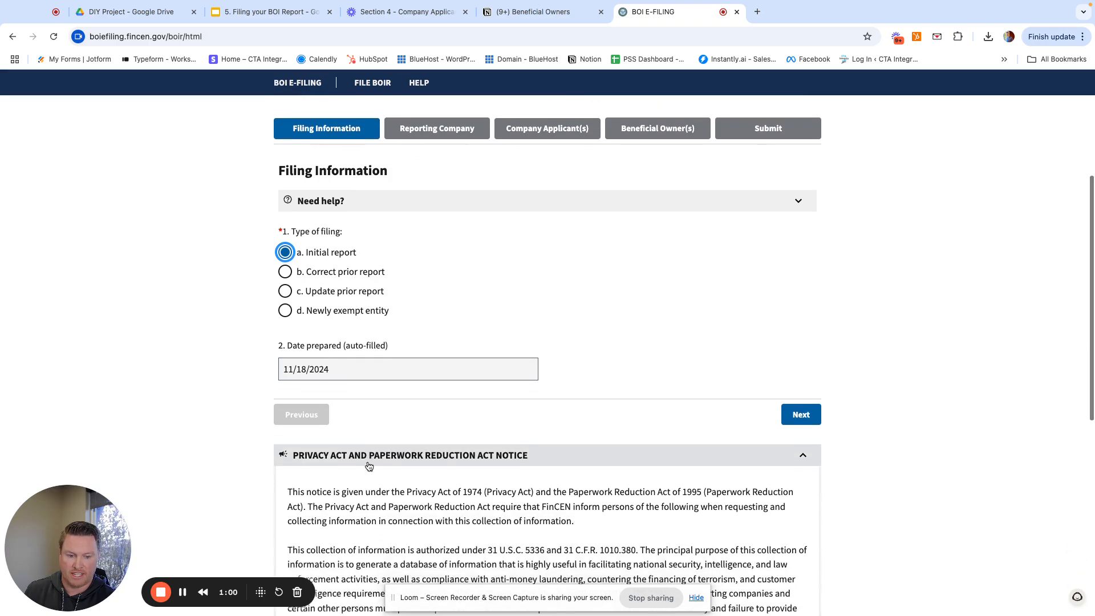
{"action": "scroll", "coordinate": [377, 467], "scroll_direction": "down", "scroll_amount": 3}
{"action": "scroll", "coordinate": [377, 467], "scroll_direction": "up", "scroll_amount": 8}
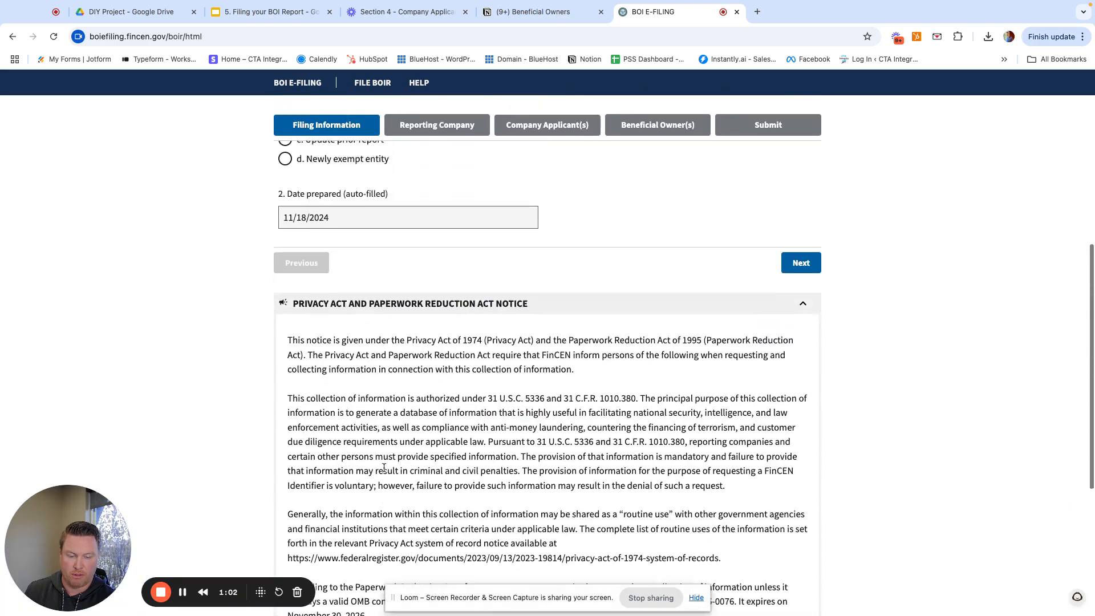
- Enter legal name RK Enterprises, LLC and alternate name Bob's Plumbing Services, removing the extra empty alternate entry
{"action": "left_click", "coordinate": [804, 452]}
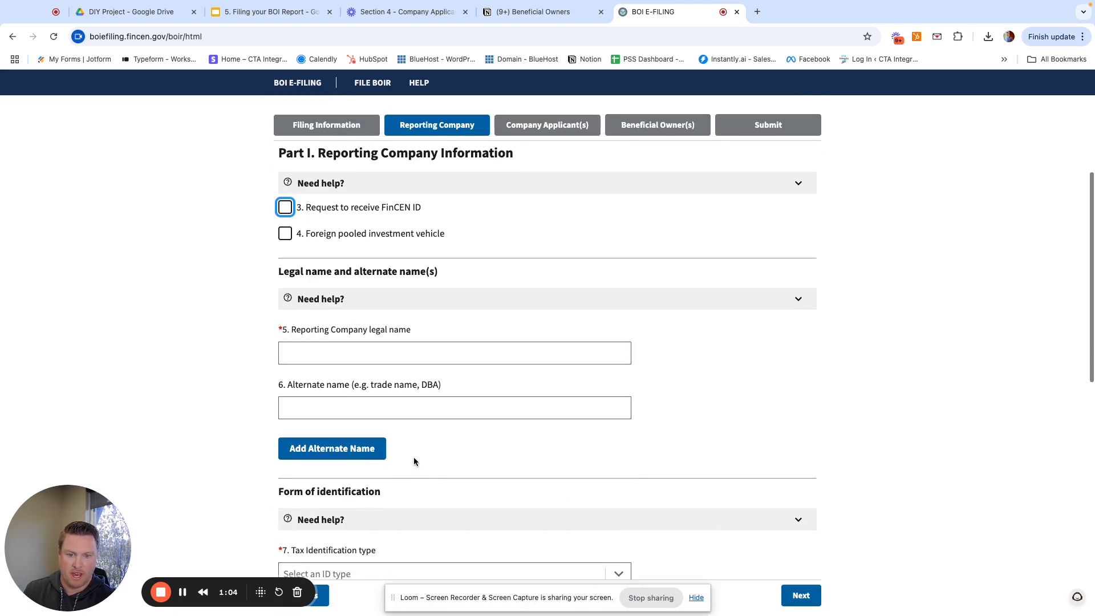
{"action": "left_click", "coordinate": [392, 356]}
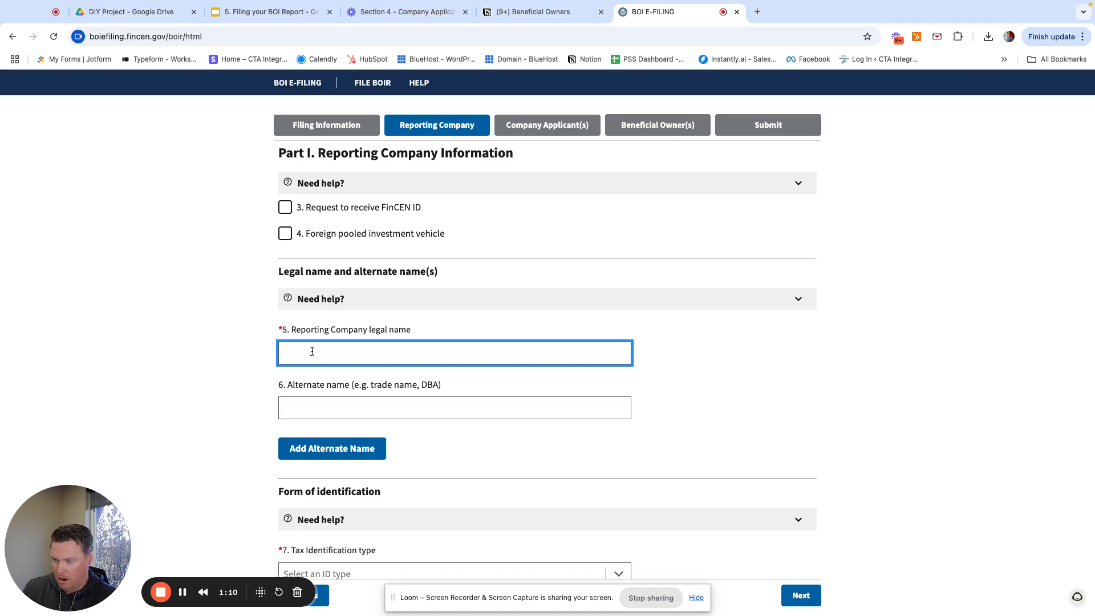
{"action": "type", "text": "Rr"}
{"action": "type", "text": " Enterp"}
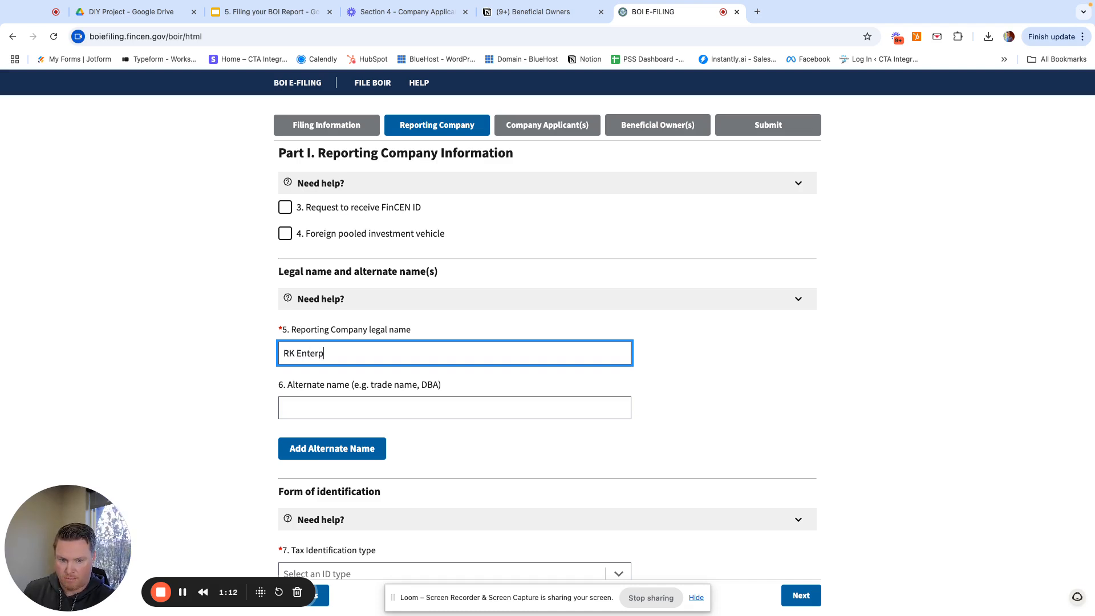
{"action": "type", "text": "rises, LLC"}
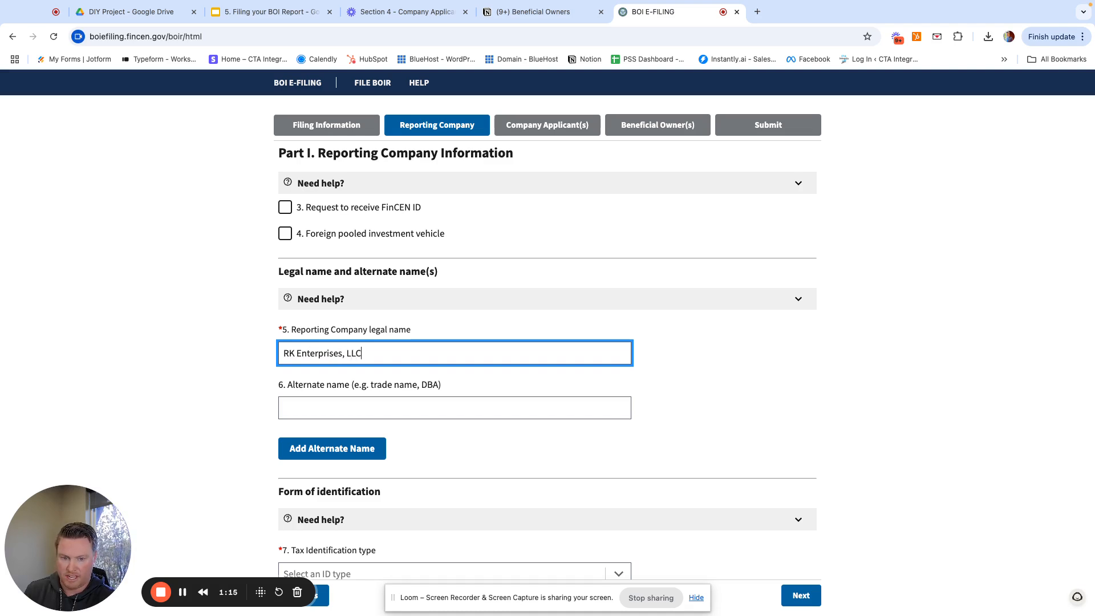
{"action": "key", "text": "Tab"}
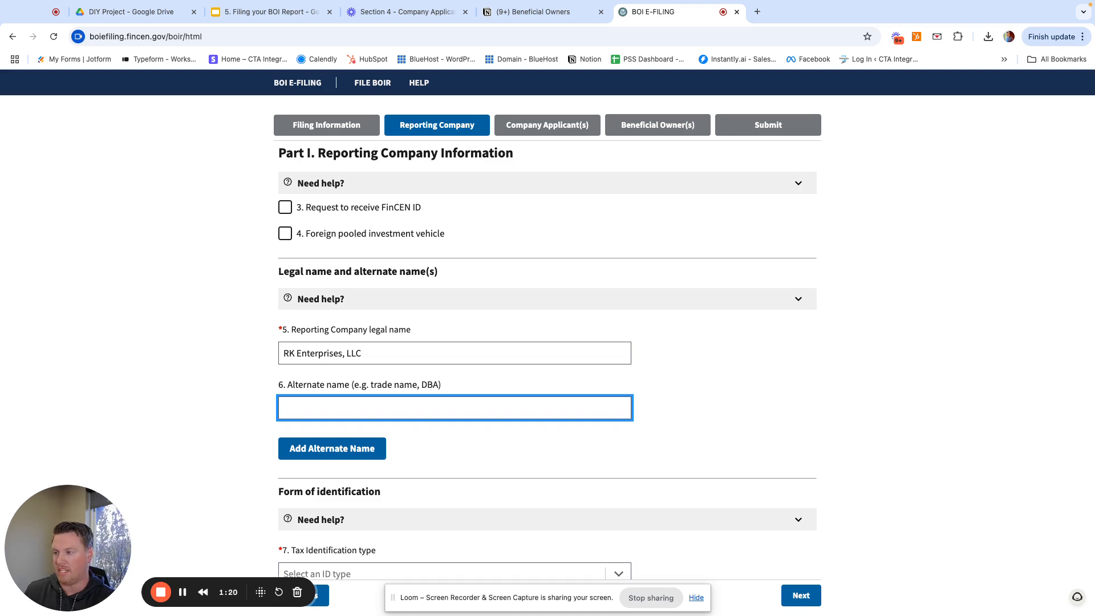
{"action": "type", "text": "Bob's Pl"}
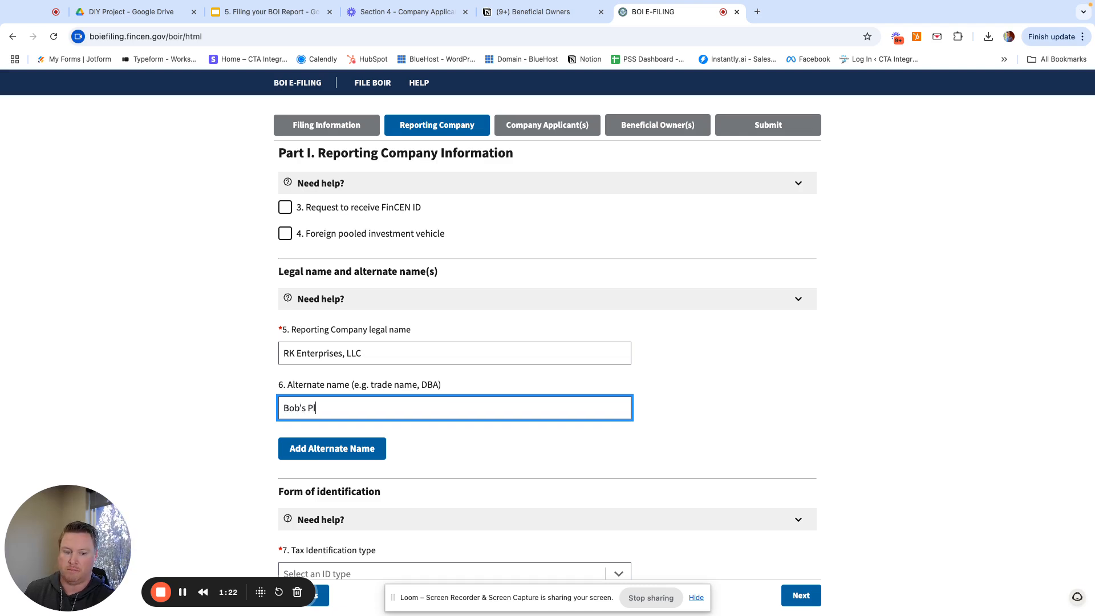
{"action": "type", "text": "umbing S"}
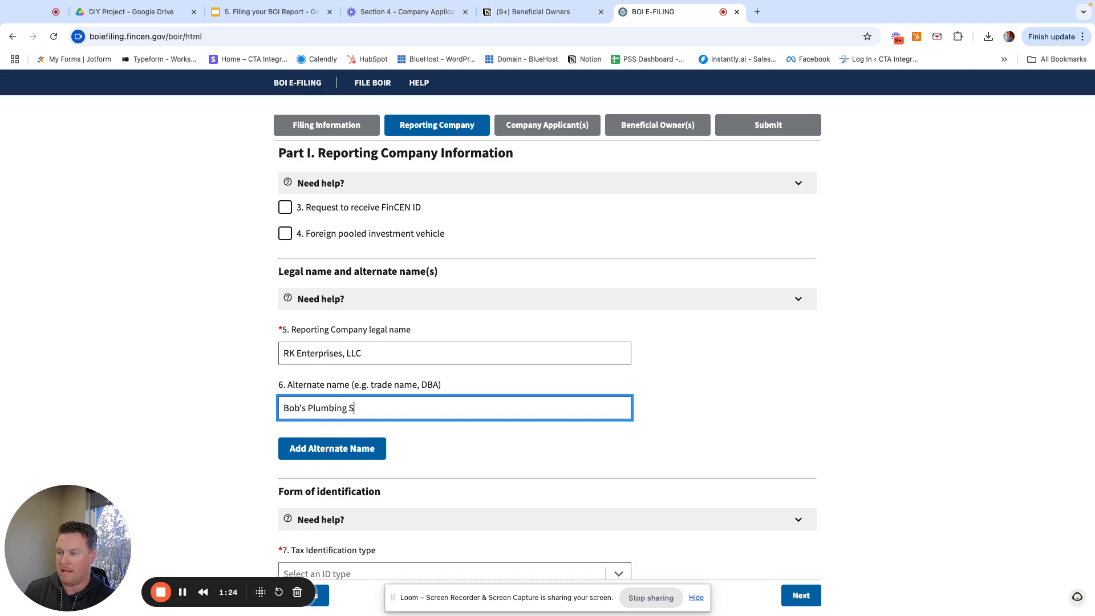
{"action": "type", "text": "ervices"}
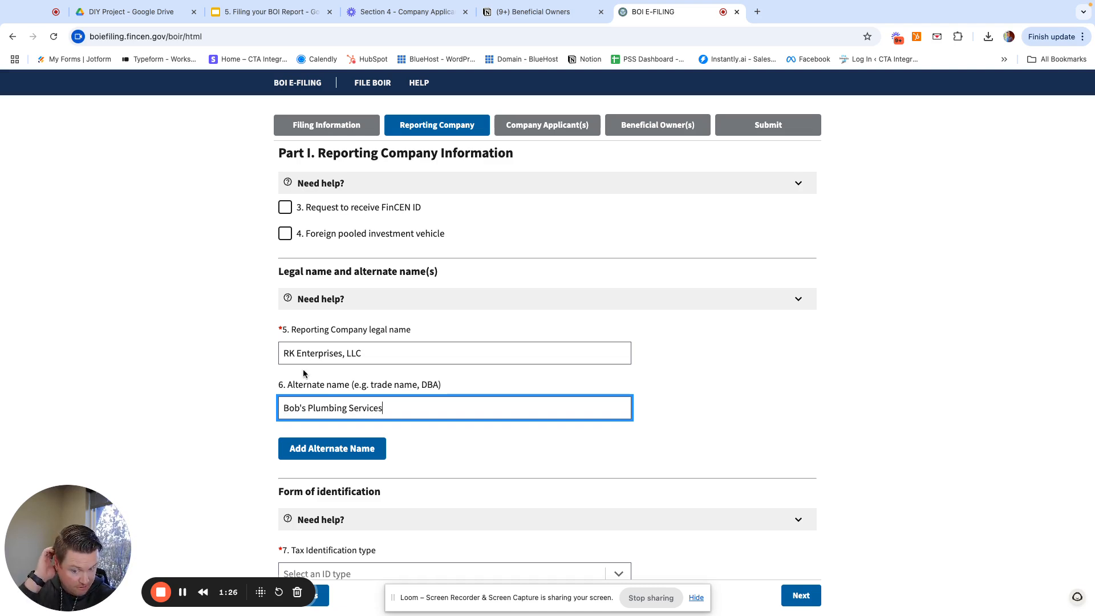
{"action": "left_click", "coordinate": [319, 452]}
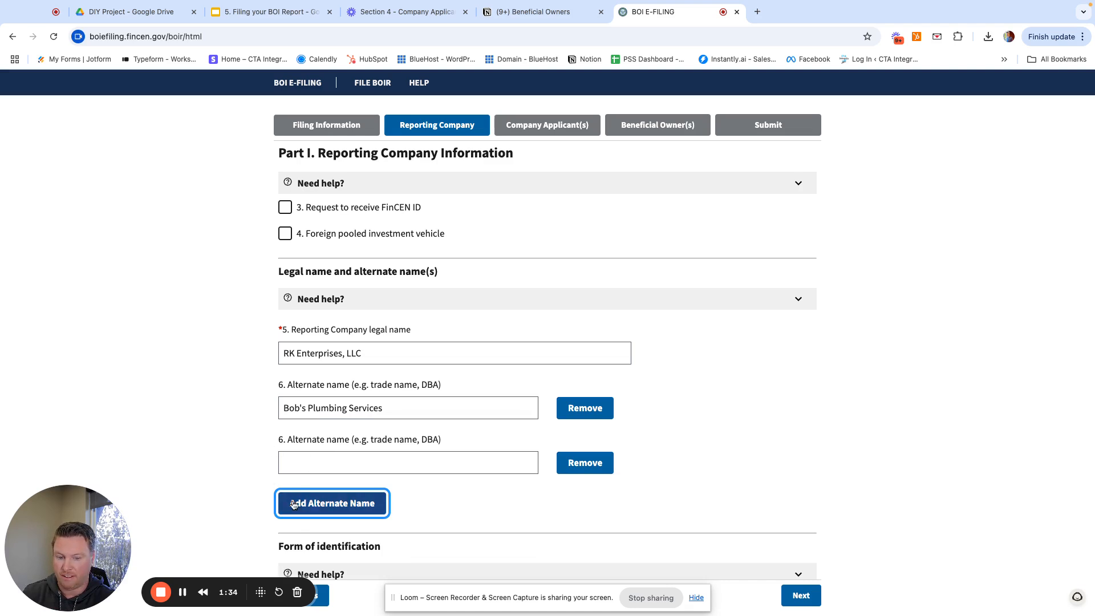
{"action": "left_click", "coordinate": [585, 462]}
{"action": "scroll", "coordinate": [497, 471], "scroll_direction": "down", "scroll_amount": 2}
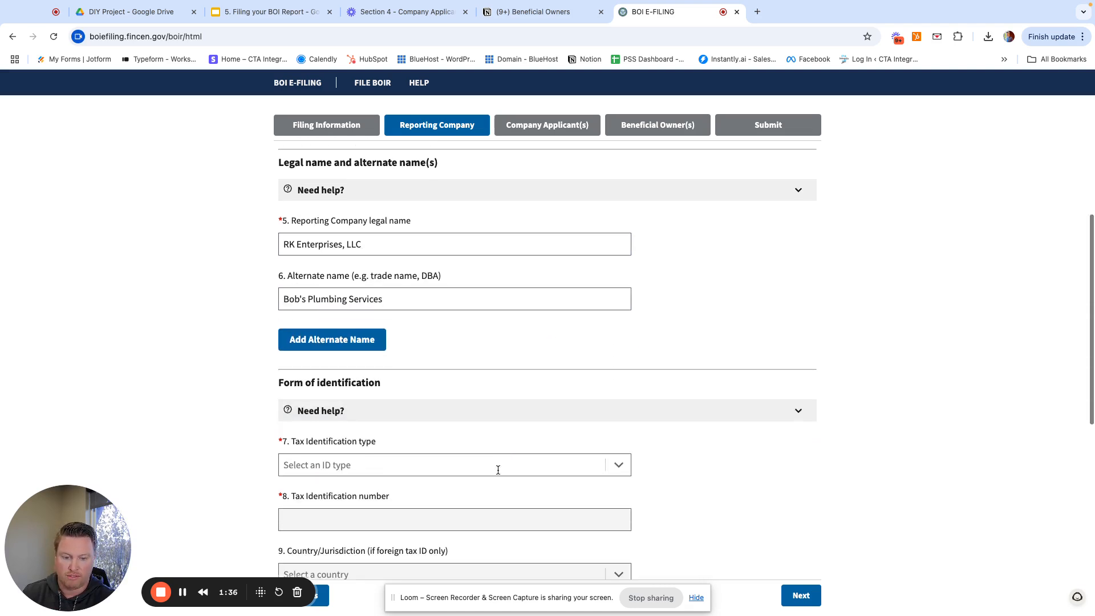
{"action": "scroll", "coordinate": [498, 470], "scroll_direction": "down", "scroll_amount": 3}
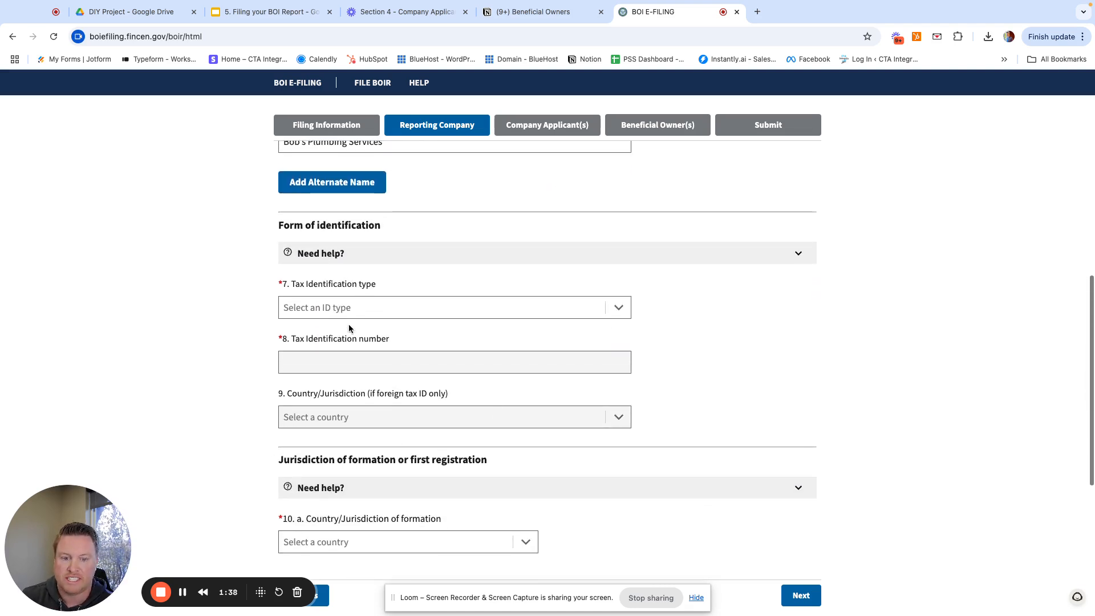
- Set the tax identification type to EIN and enter the company's nine-digit EIN
{"action": "left_click", "coordinate": [374, 308]}
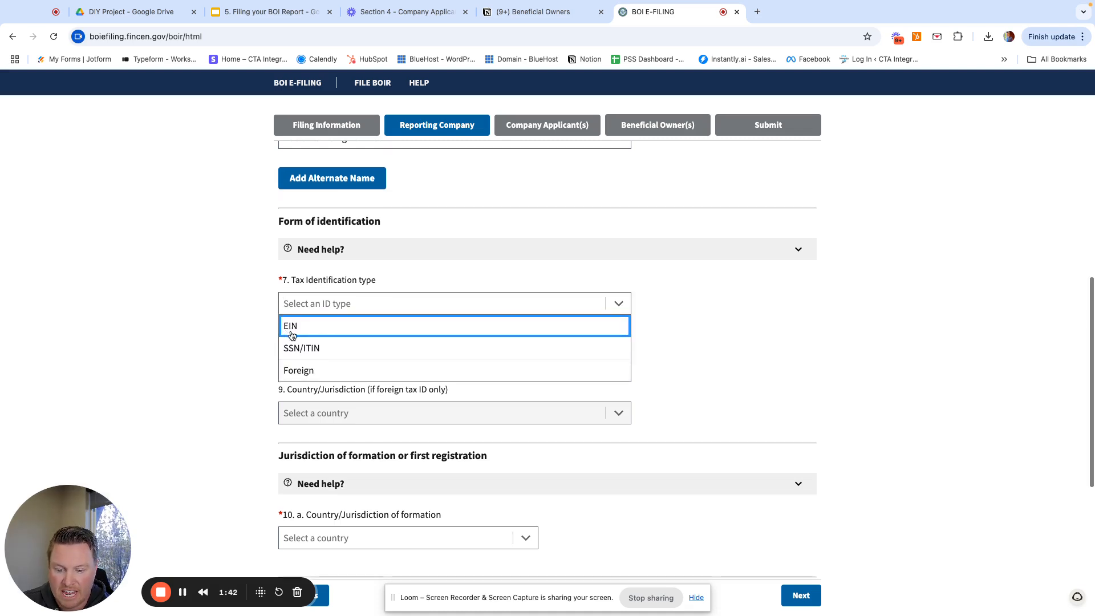
{"action": "scroll", "coordinate": [297, 330], "scroll_direction": "down", "scroll_amount": 1}
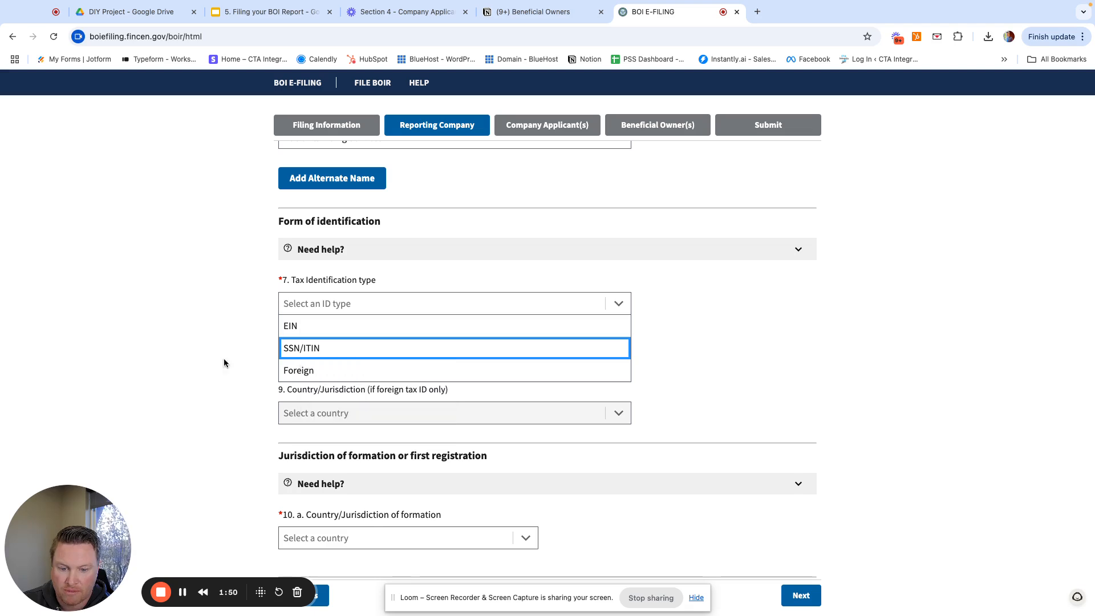
{"action": "left_click", "coordinate": [292, 330]}
{"action": "left_click", "coordinate": [332, 362]}
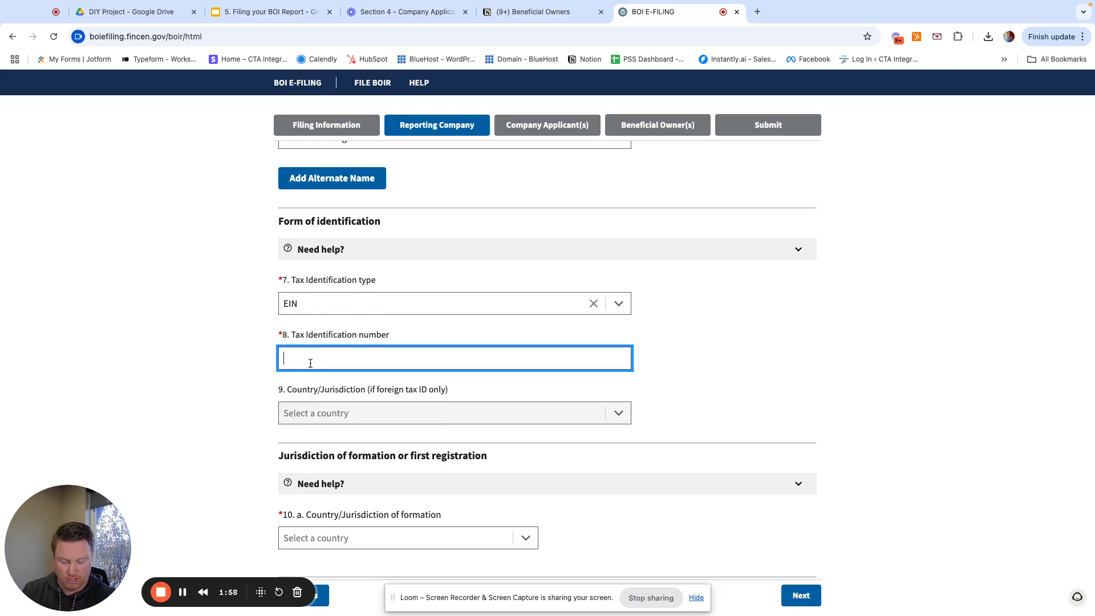
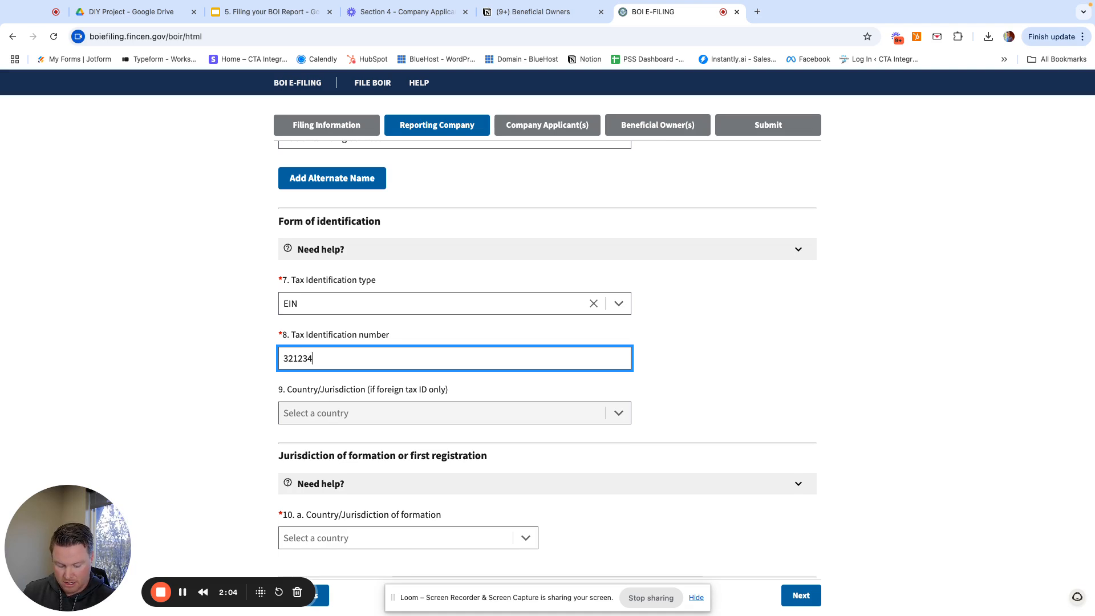
{"action": "left_click", "coordinate": [230, 439]}
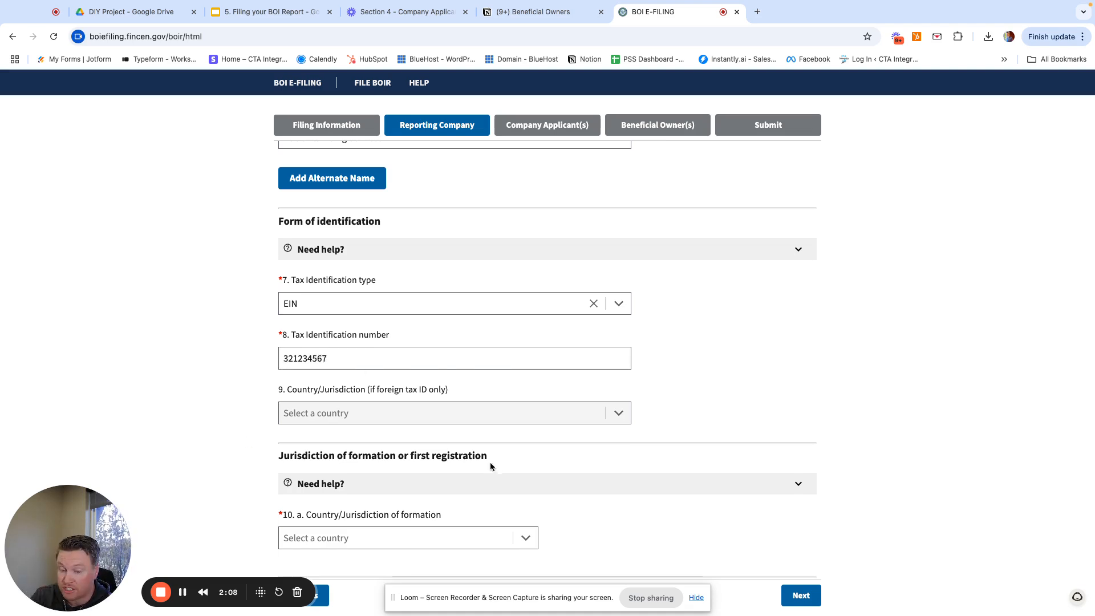
- Set the country of formation in item 10a to United States of America
{"action": "scroll", "coordinate": [404, 444], "scroll_direction": "down", "scroll_amount": 1}
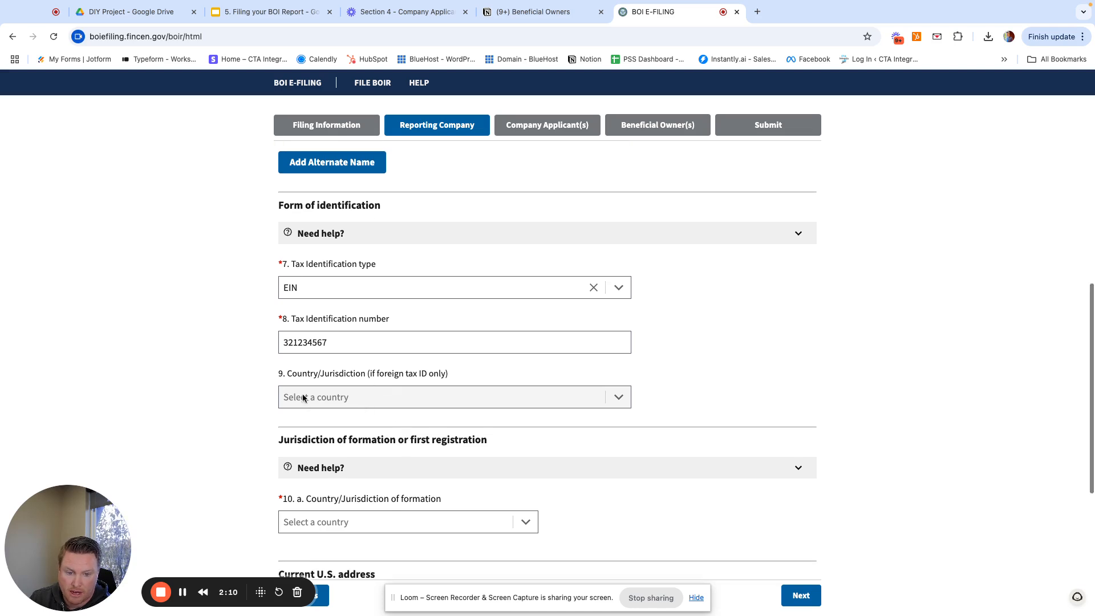
{"action": "scroll", "coordinate": [338, 398], "scroll_direction": "down", "scroll_amount": 3}
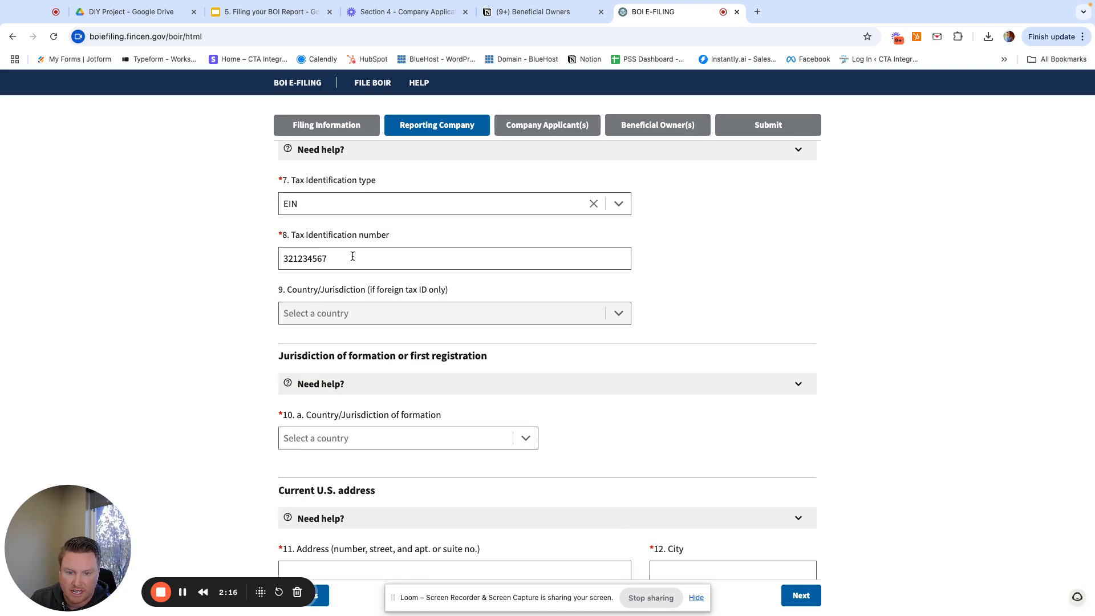
{"action": "scroll", "coordinate": [322, 349], "scroll_direction": "down", "scroll_amount": 3}
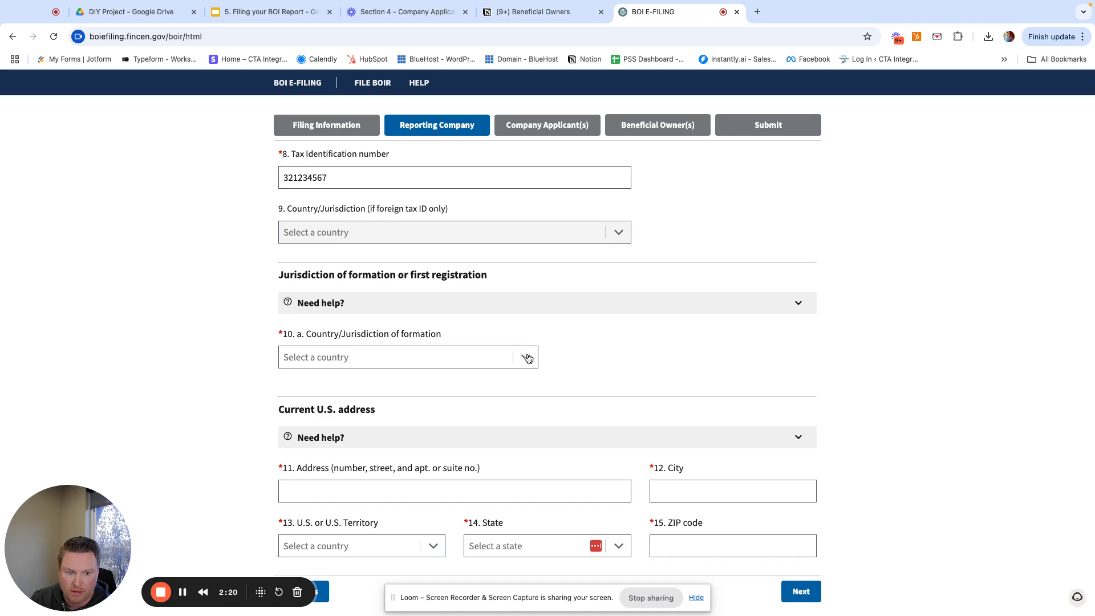
{"action": "scroll", "coordinate": [514, 351], "scroll_direction": "down", "scroll_amount": 1}
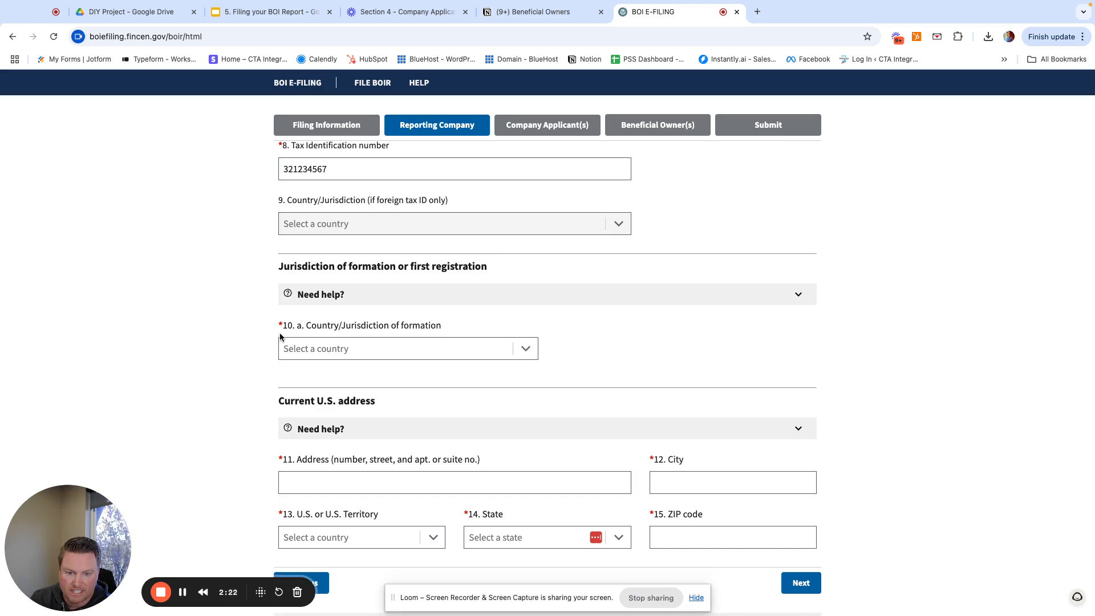
{"action": "left_click", "coordinate": [525, 350]}
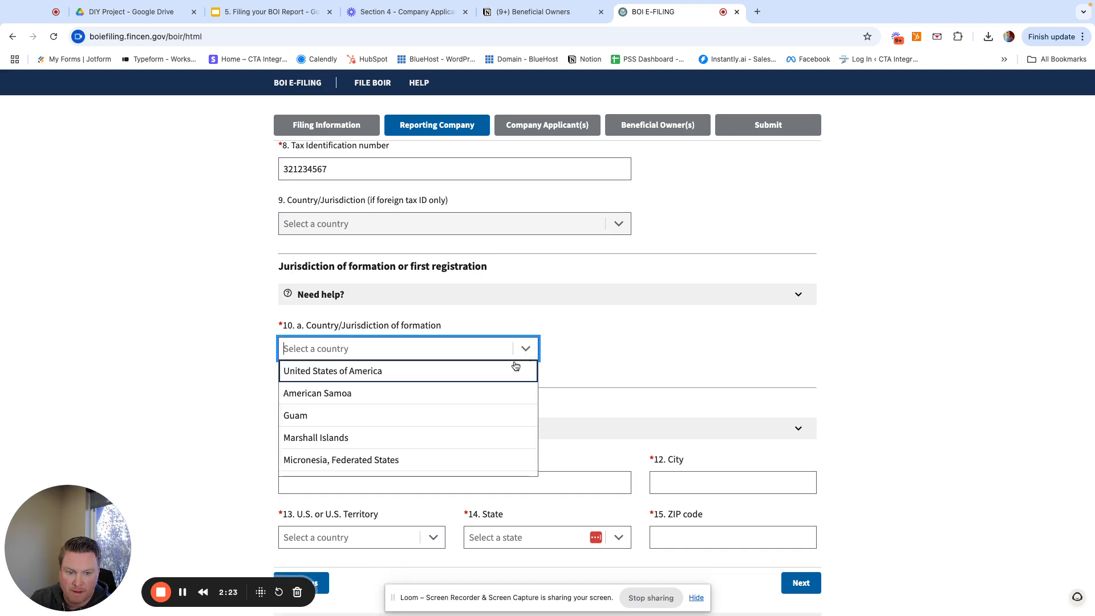
{"action": "left_click", "coordinate": [365, 374]}
- Pick Texas as the state of formation
{"action": "scroll", "coordinate": [572, 401], "scroll_direction": "down", "scroll_amount": 1}
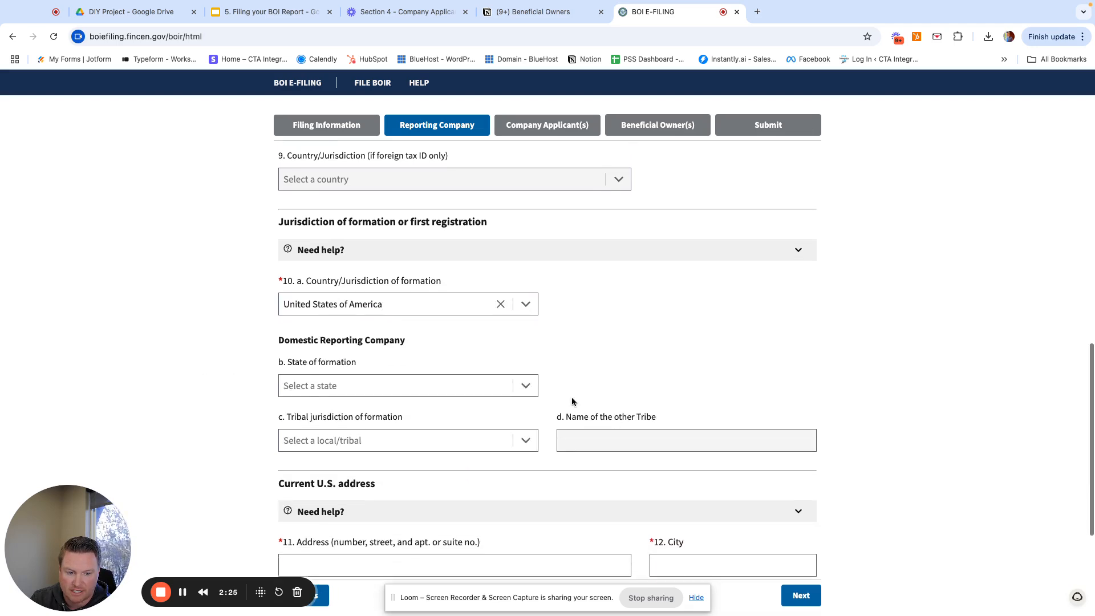
{"action": "left_click", "coordinate": [523, 384]}
{"action": "scroll", "coordinate": [450, 453], "scroll_direction": "down", "scroll_amount": 5}
{"action": "scroll", "coordinate": [439, 453], "scroll_direction": "up", "scroll_amount": 4}
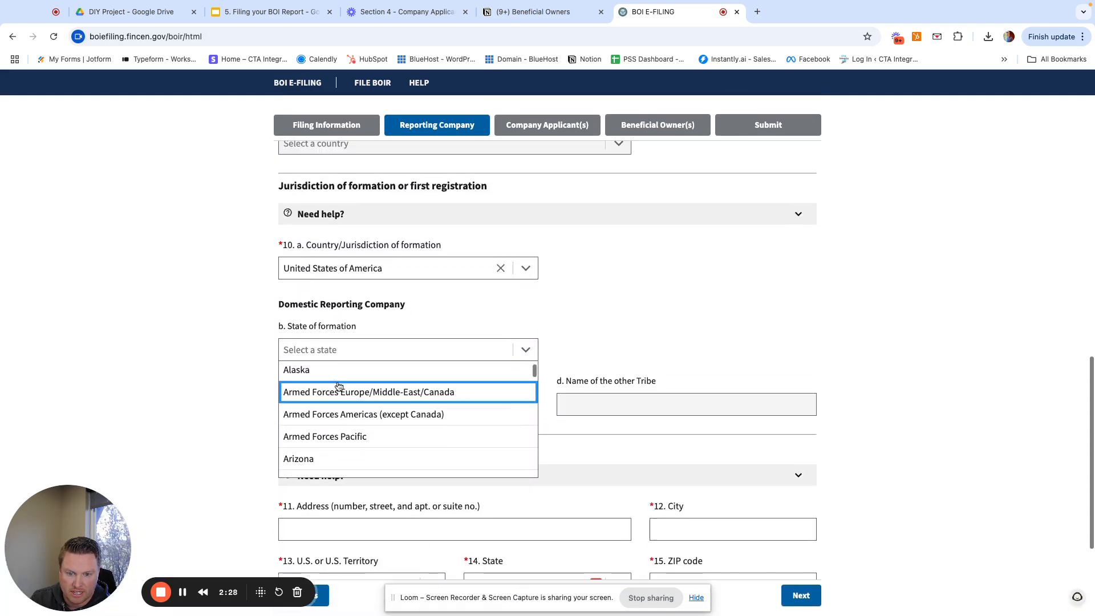
{"action": "scroll", "coordinate": [341, 411], "scroll_direction": "down", "scroll_amount": 12}
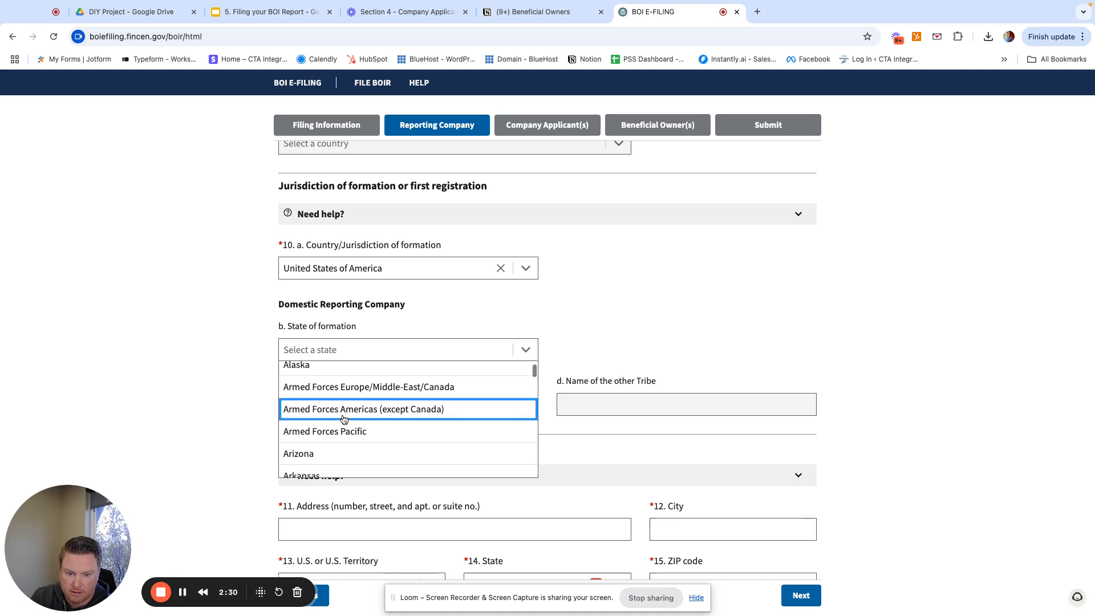
{"action": "scroll", "coordinate": [341, 421], "scroll_direction": "down", "scroll_amount": 6}
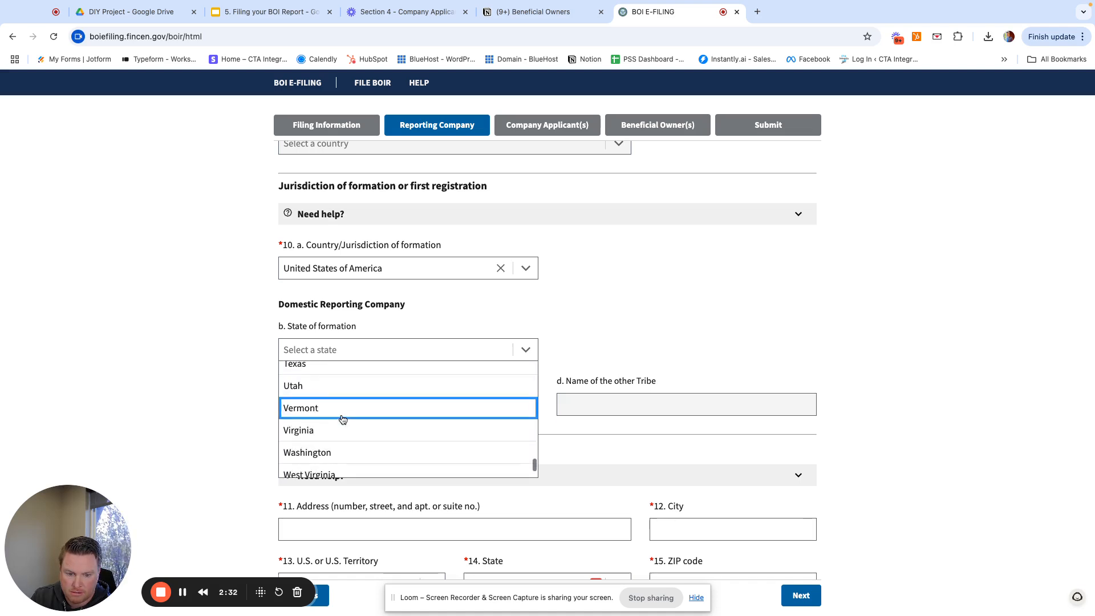
{"action": "scroll", "coordinate": [341, 421], "scroll_direction": "up", "scroll_amount": 1}
{"action": "left_click", "coordinate": [320, 372]}
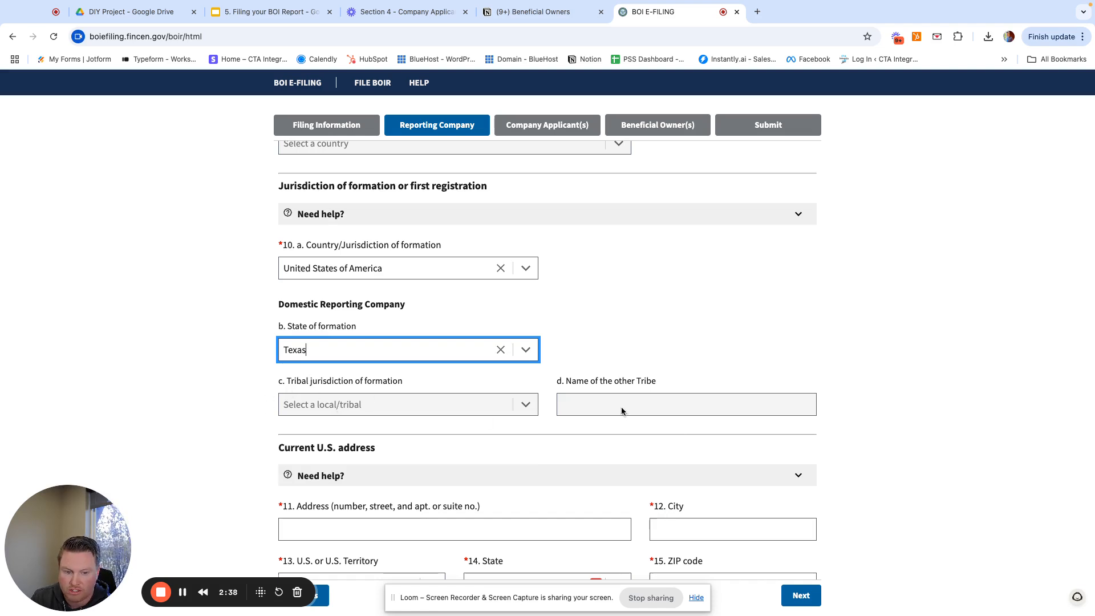
{"action": "scroll", "coordinate": [500, 399], "scroll_direction": "down", "scroll_amount": 3}
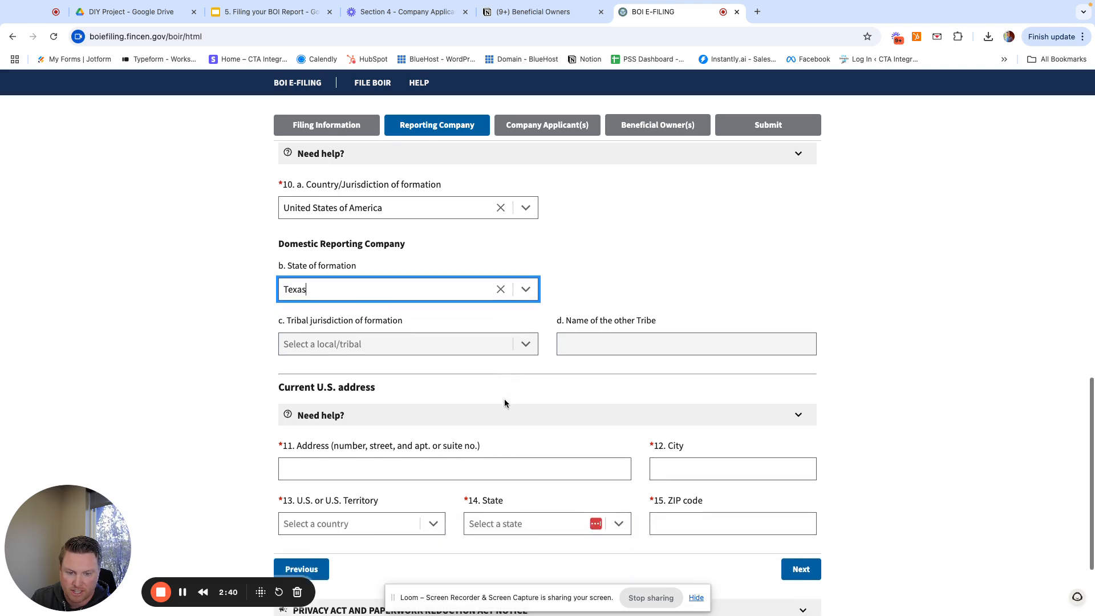
{"action": "left_click", "coordinate": [420, 368]}
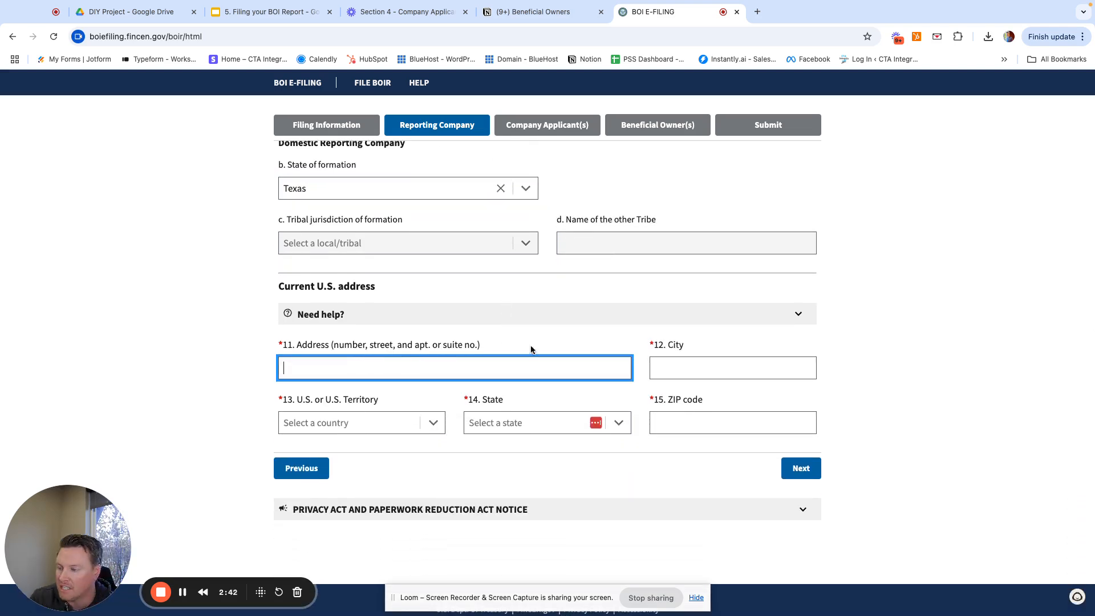
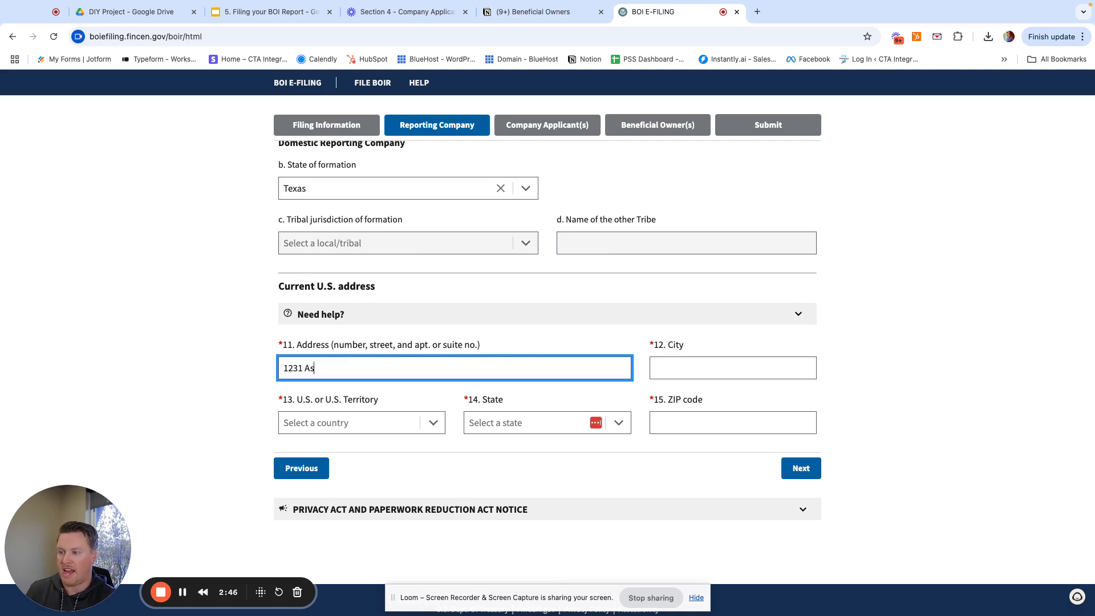
{"action": "key", "text": "Tab"}
{"action": "type", "text": "Ho"}
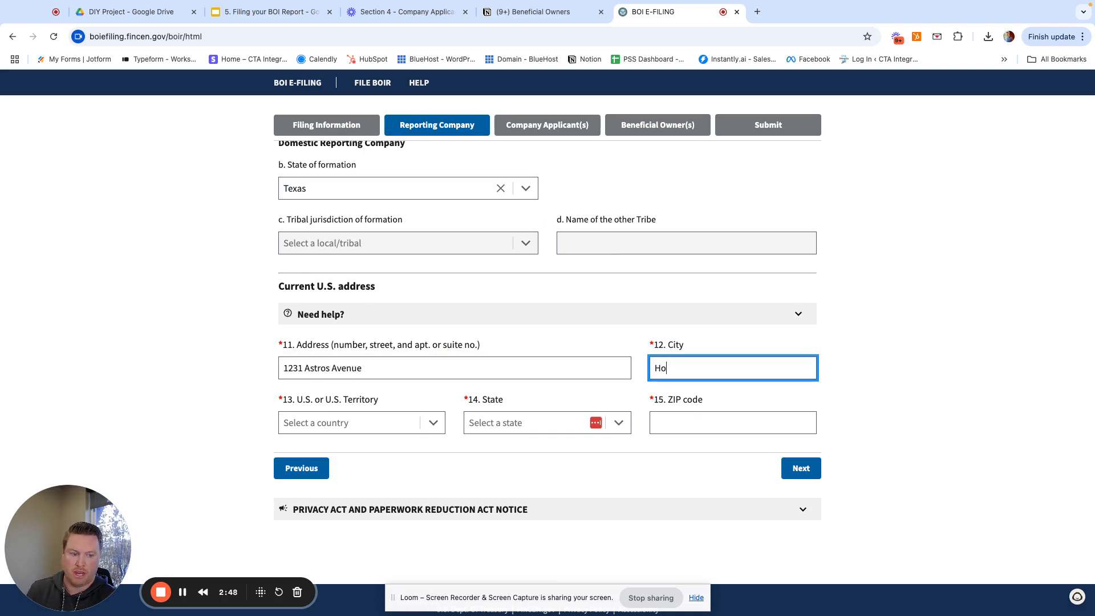
{"action": "type", "text": "uston"}
- Set the address country to United States of America and state to Texas, moving to ZIP code
{"action": "key", "text": "Tab"}
{"action": "type", "text": "u"}
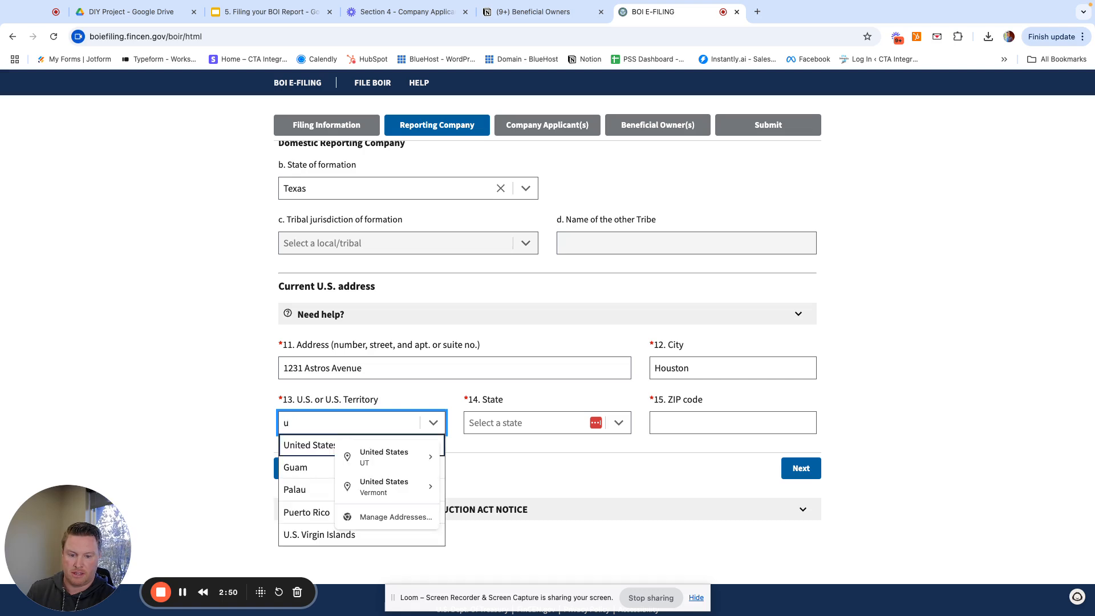
{"action": "left_click", "coordinate": [300, 449]}
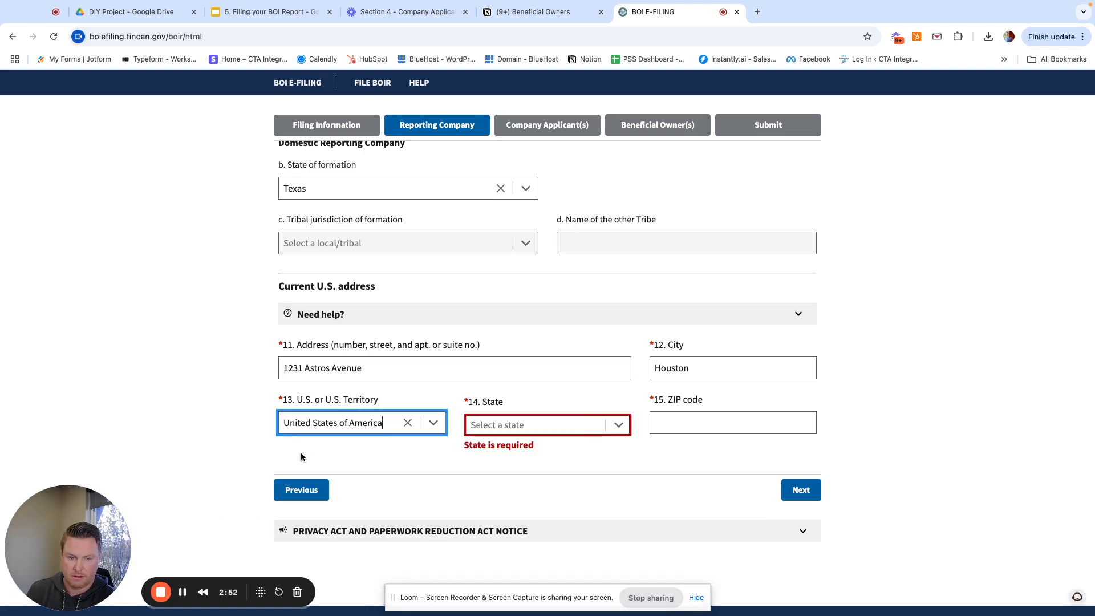
{"action": "left_click", "coordinate": [523, 425]}
{"action": "type", "text": "texas"}
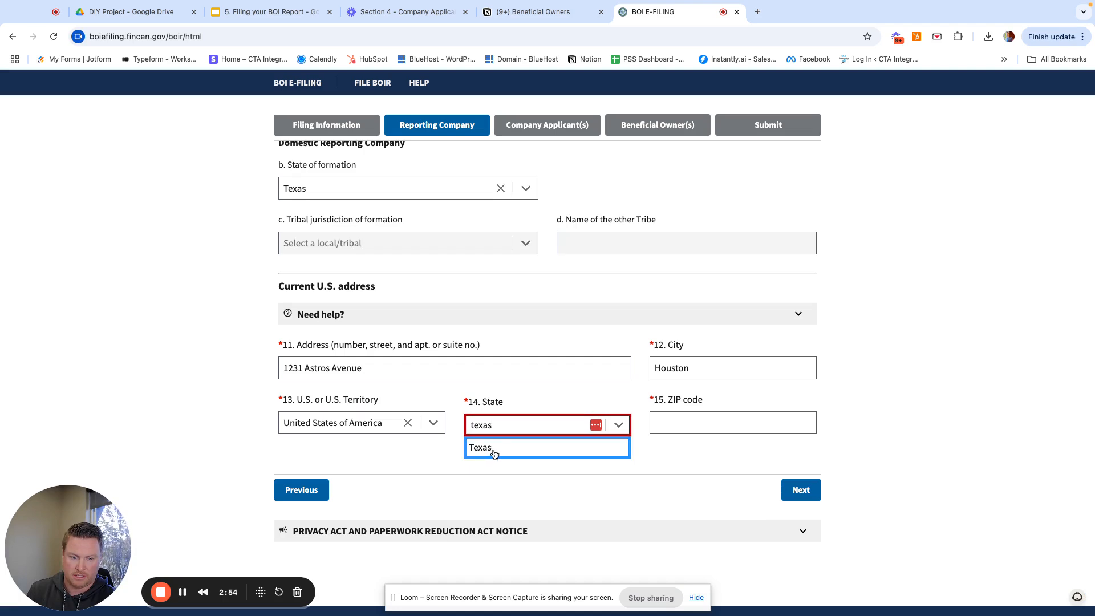
{"action": "left_click", "coordinate": [534, 456]}
{"action": "left_click", "coordinate": [729, 421]}
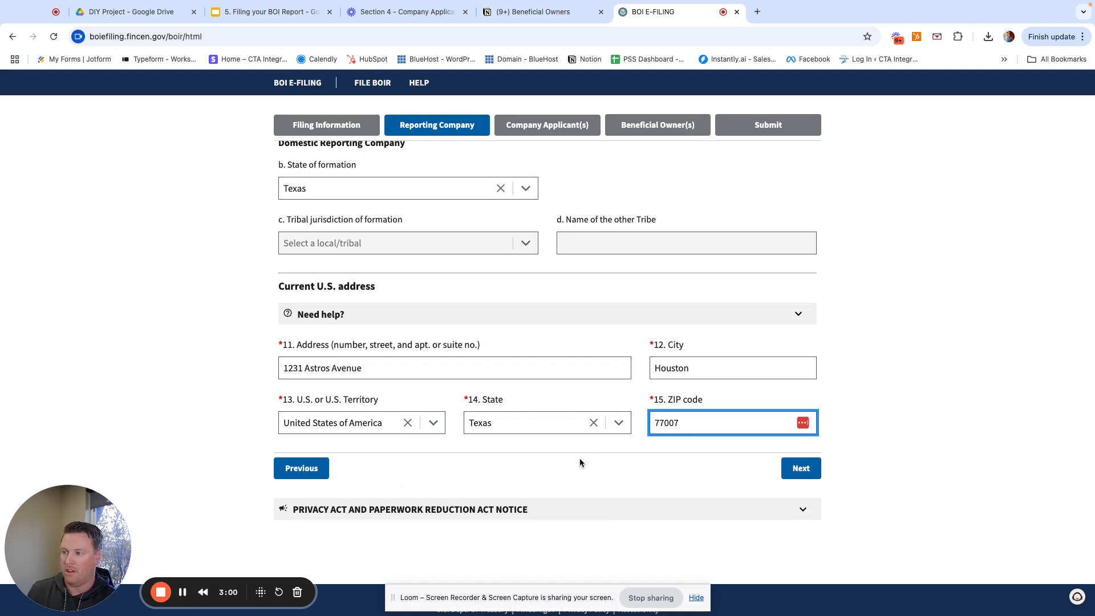
{"action": "left_click", "coordinate": [801, 469]}
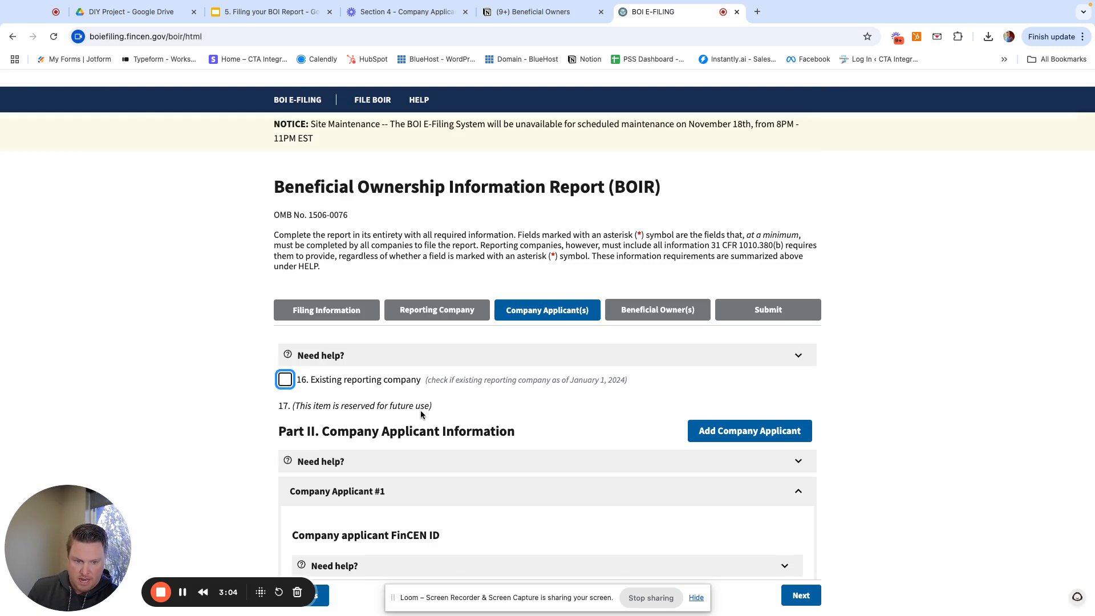
{"action": "scroll", "coordinate": [365, 388], "scroll_direction": "down", "scroll_amount": 3}
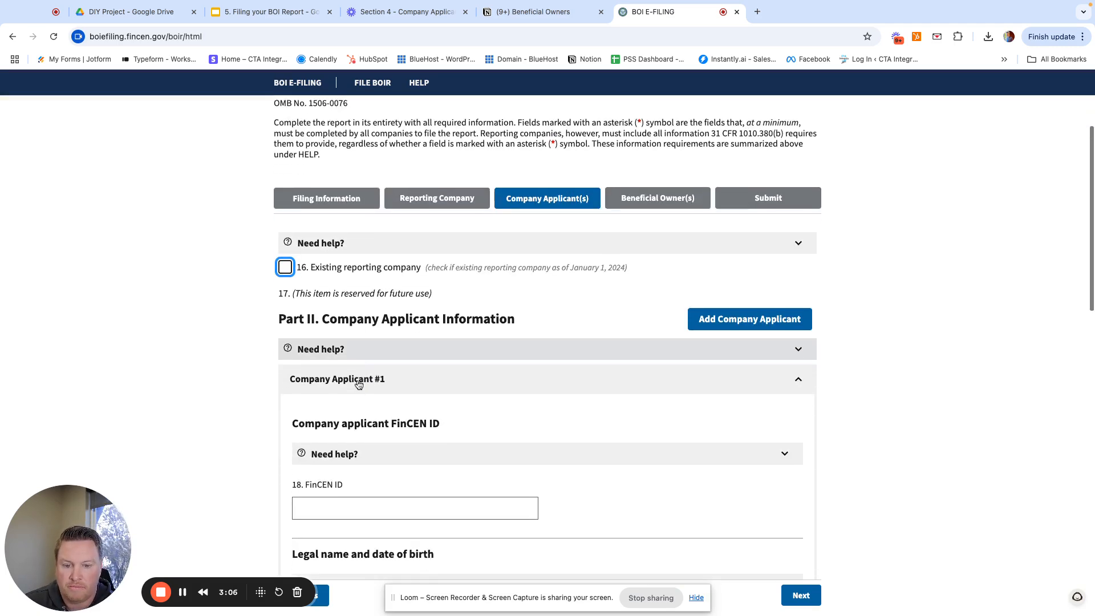
{"action": "scroll", "coordinate": [359, 384], "scroll_direction": "down", "scroll_amount": 1}
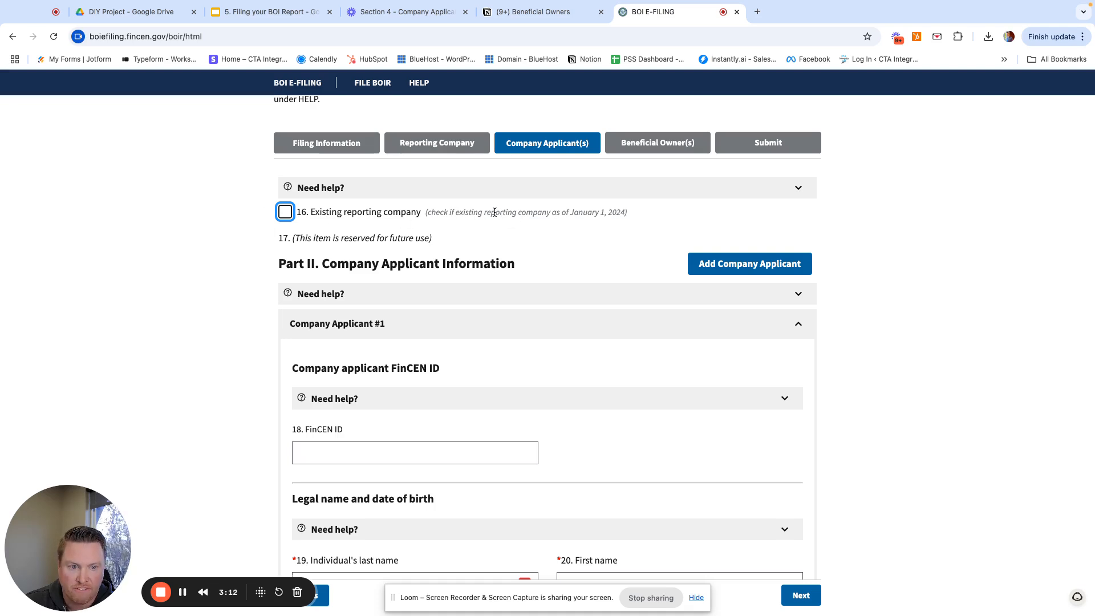
{"action": "mouse_move", "coordinate": [491, 215]}
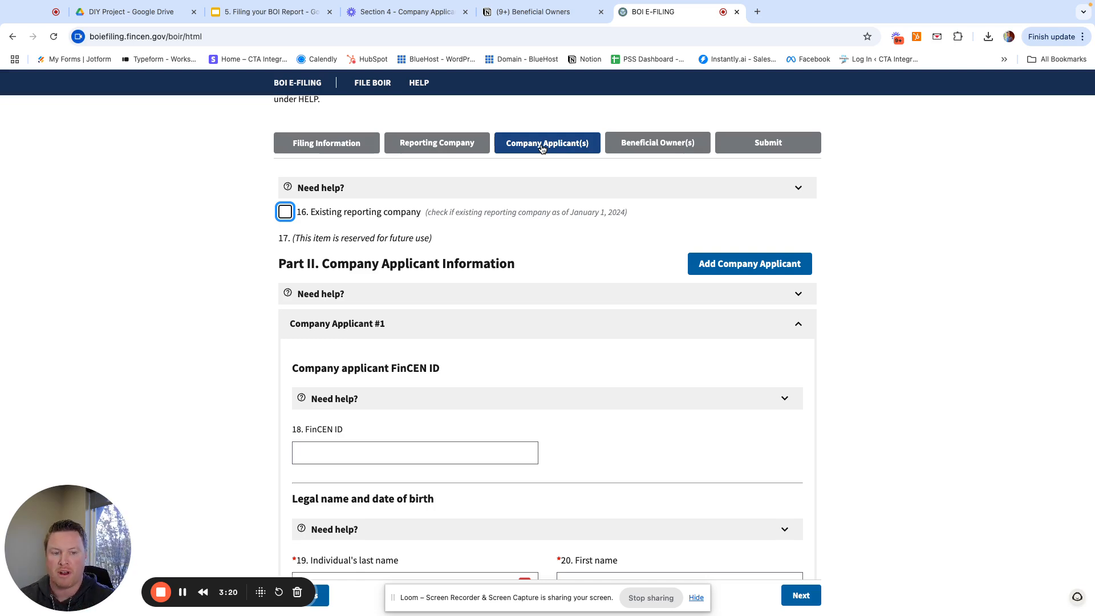
{"action": "scroll", "coordinate": [538, 154], "scroll_direction": "down", "scroll_amount": 1}
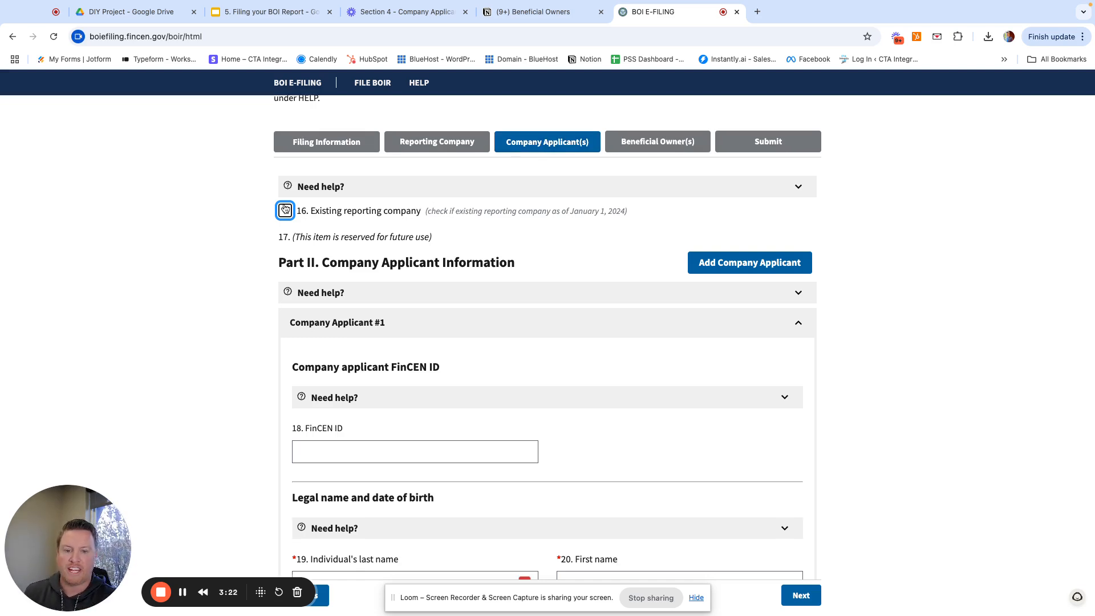
{"action": "scroll", "coordinate": [283, 213], "scroll_direction": "down", "scroll_amount": 1}
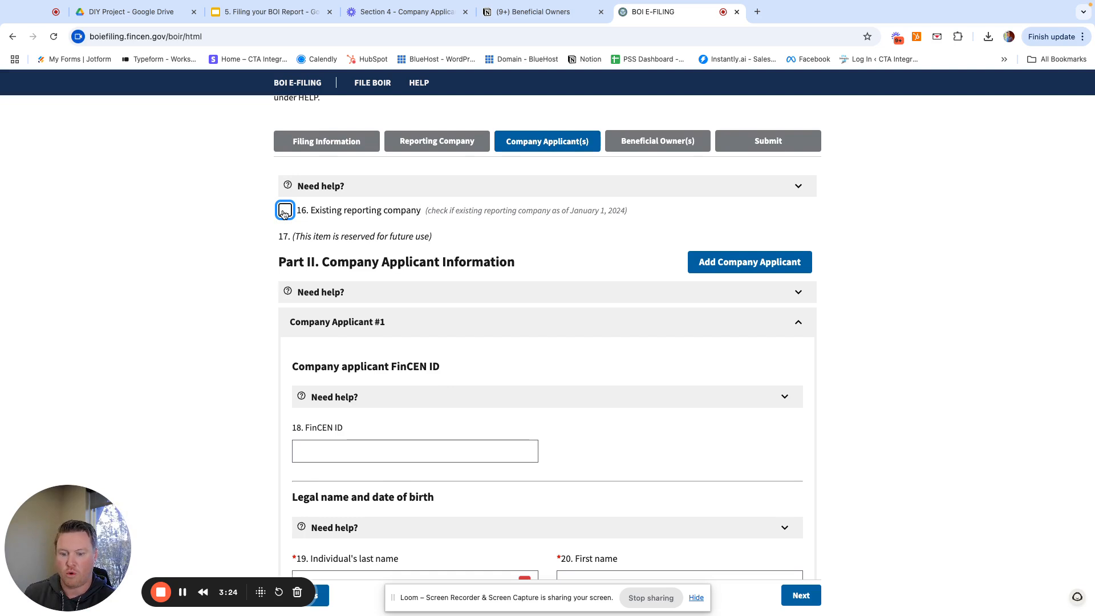
{"action": "mouse_move", "coordinate": [284, 214]}
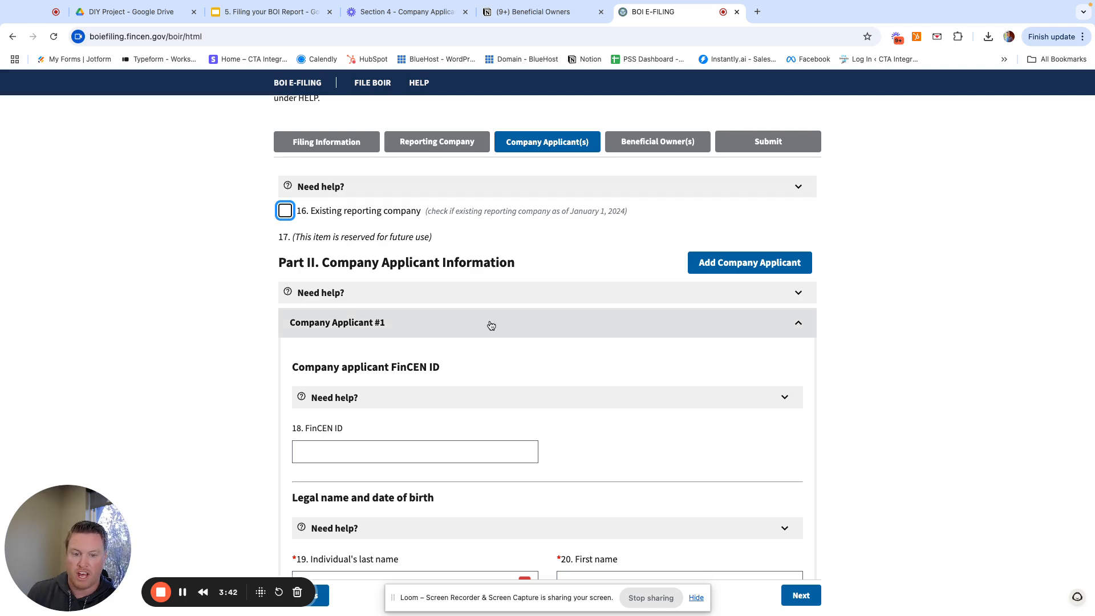
{"action": "scroll", "coordinate": [513, 328], "scroll_direction": "down", "scroll_amount": 2}
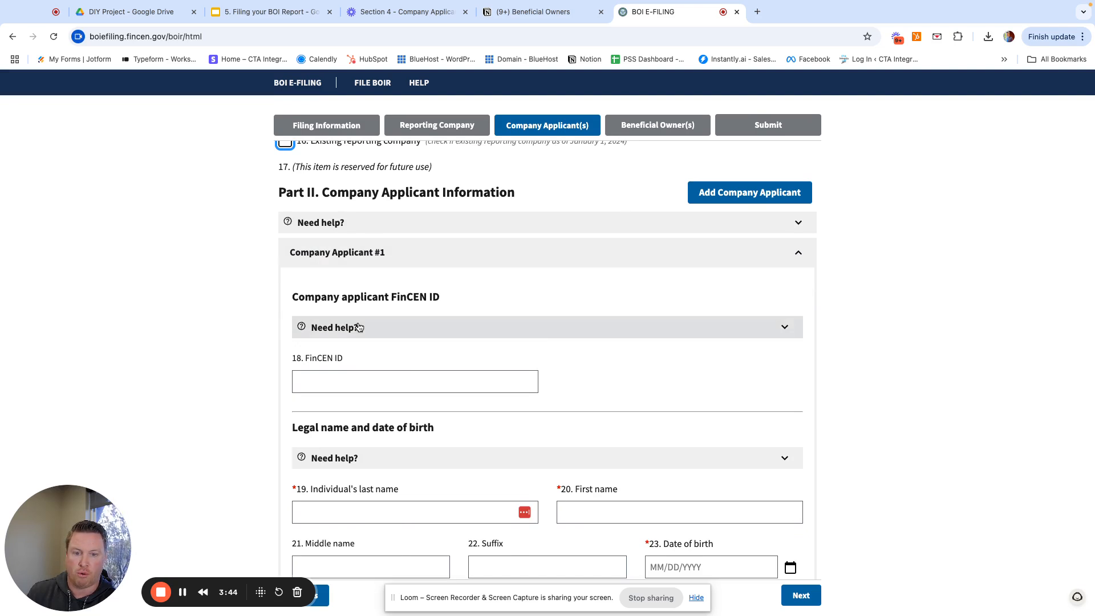
{"action": "scroll", "coordinate": [439, 319], "scroll_direction": "up", "scroll_amount": 2}
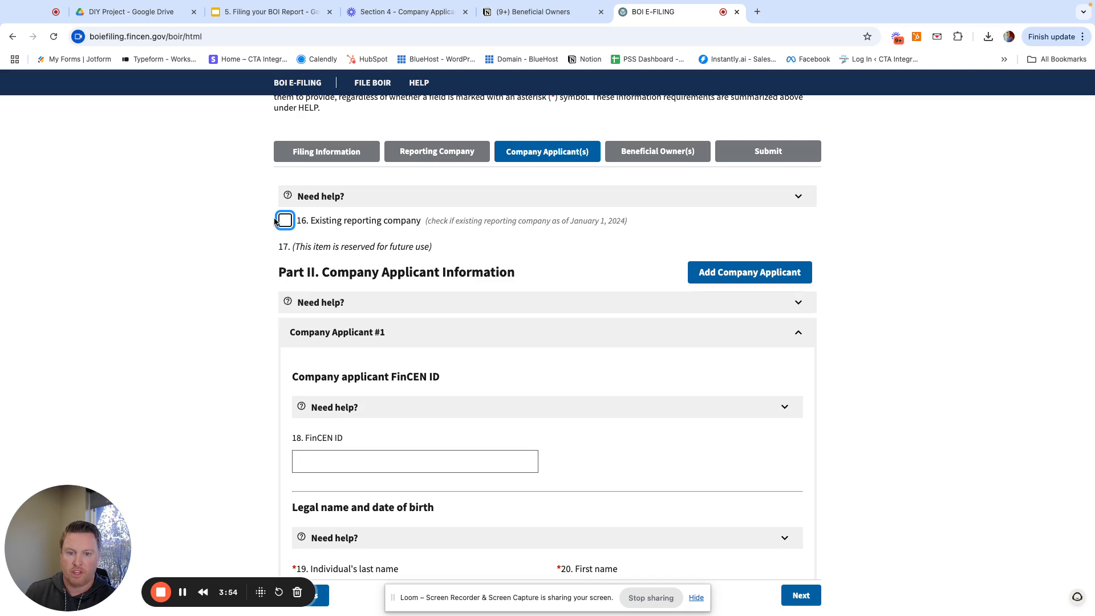
{"action": "scroll", "coordinate": [387, 316], "scroll_direction": "down", "scroll_amount": 4}
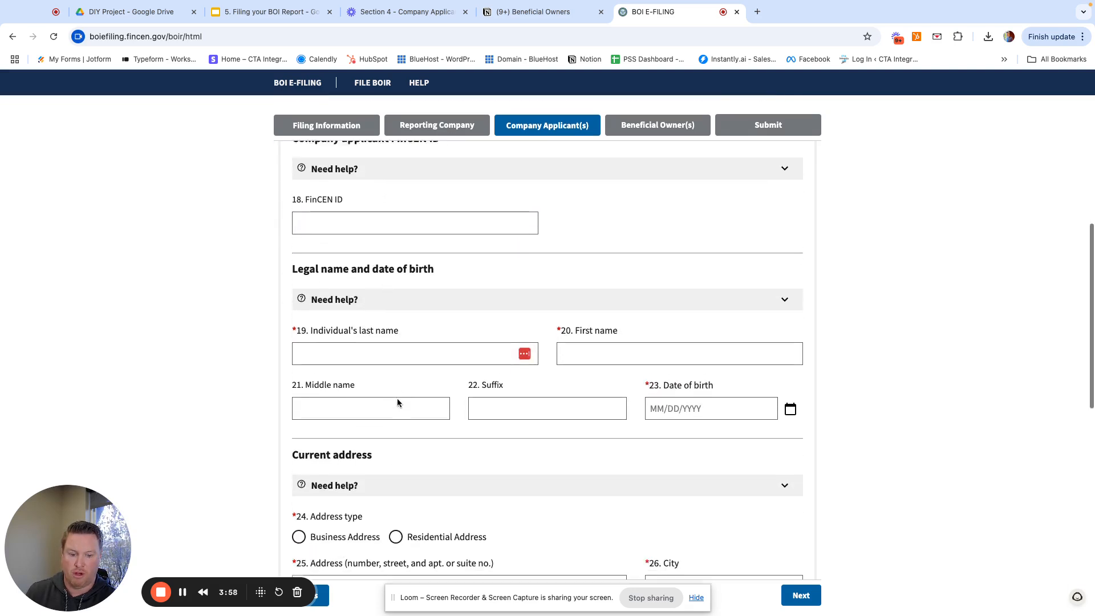
{"action": "scroll", "coordinate": [402, 405], "scroll_direction": "up", "scroll_amount": 2}
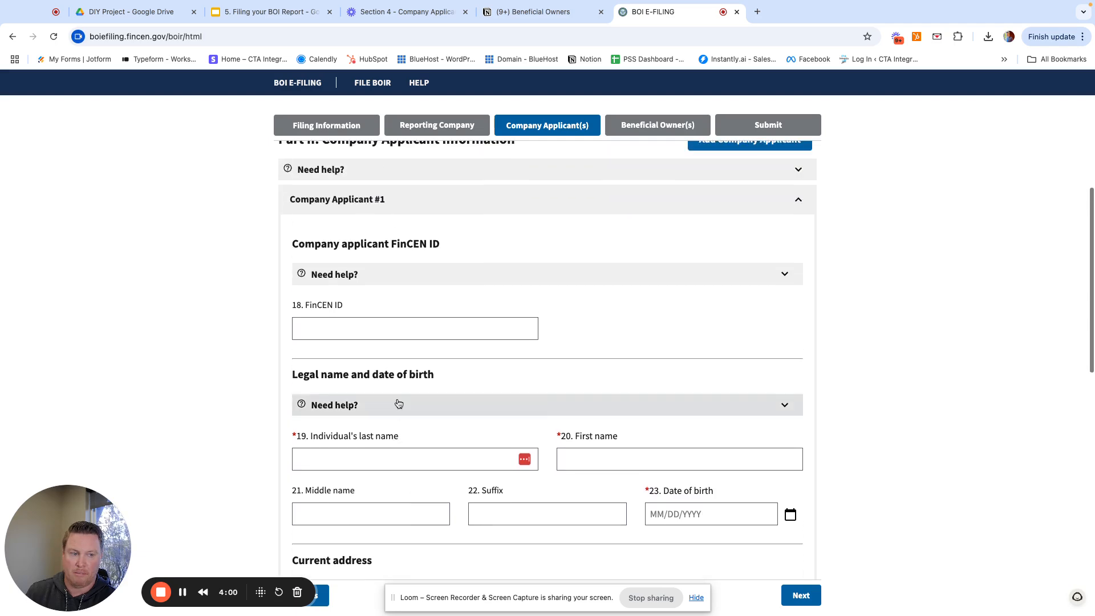
{"action": "scroll", "coordinate": [398, 403], "scroll_direction": "down", "scroll_amount": 10}
{"action": "scroll", "coordinate": [398, 403], "scroll_direction": "down", "scroll_amount": 2}
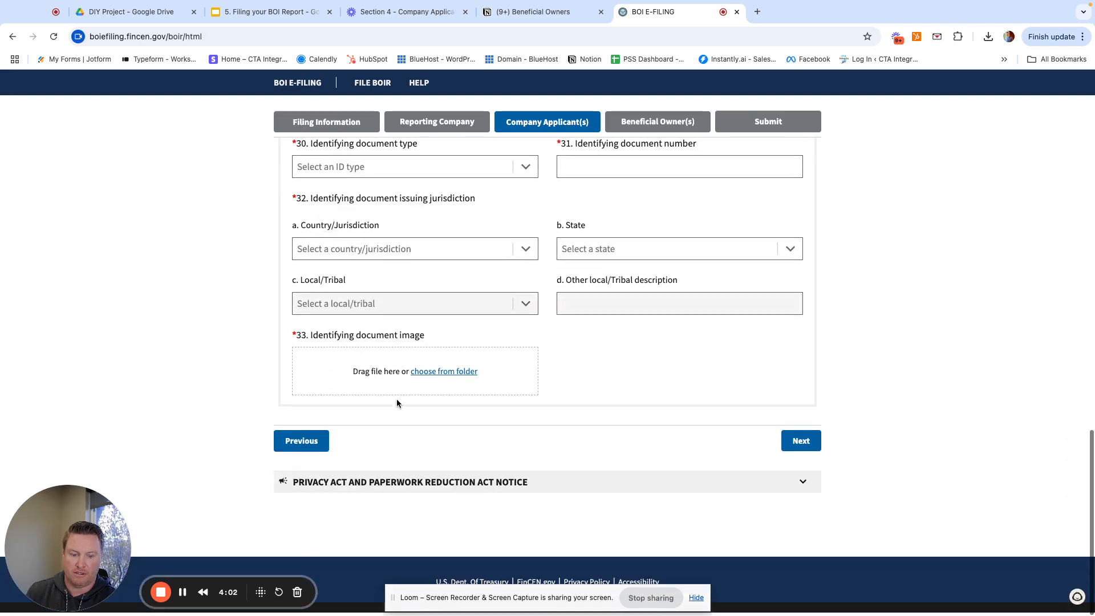
{"action": "scroll", "coordinate": [398, 403], "scroll_direction": "up", "scroll_amount": 12}
{"action": "scroll", "coordinate": [399, 401], "scroll_direction": "up", "scroll_amount": 4}
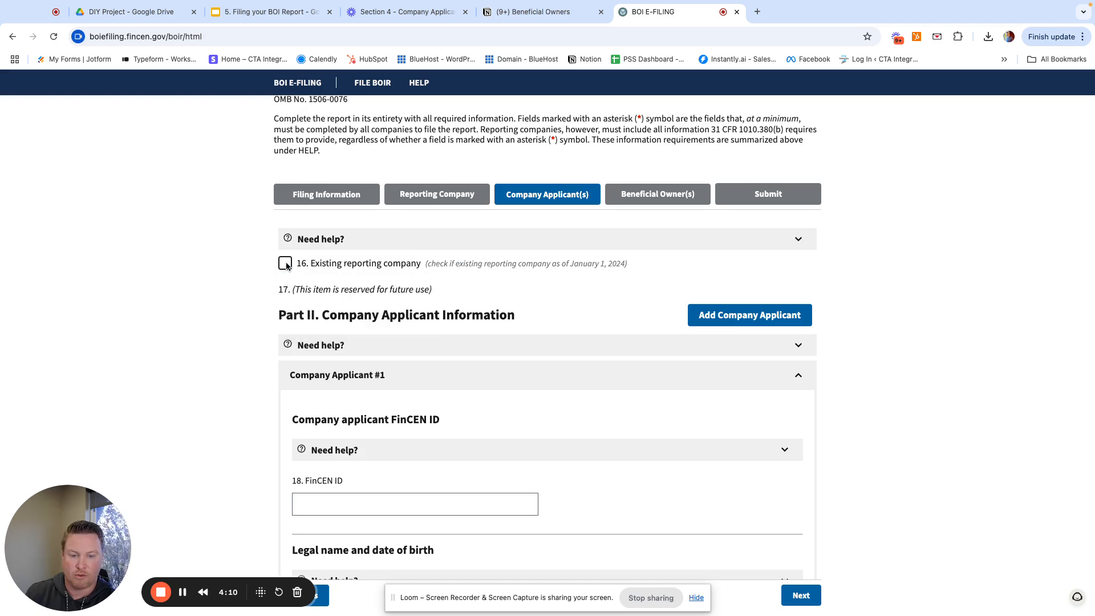
- Check item 16 Existing reporting company and confirm clearing the Company Applicant fields
{"action": "left_click", "coordinate": [286, 265]}
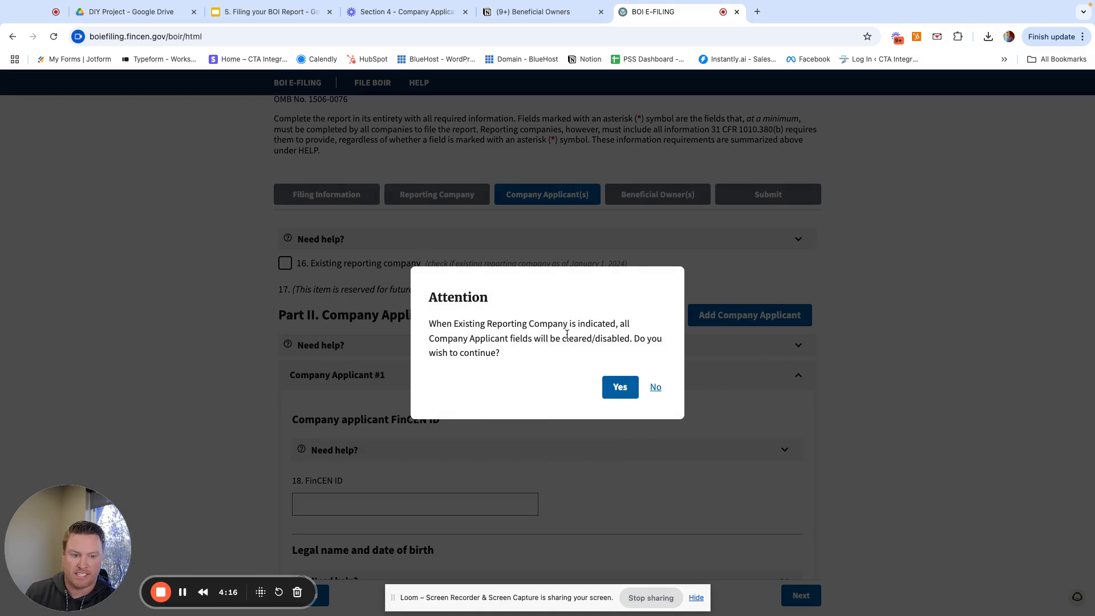
{"action": "left_click", "coordinate": [620, 387]}
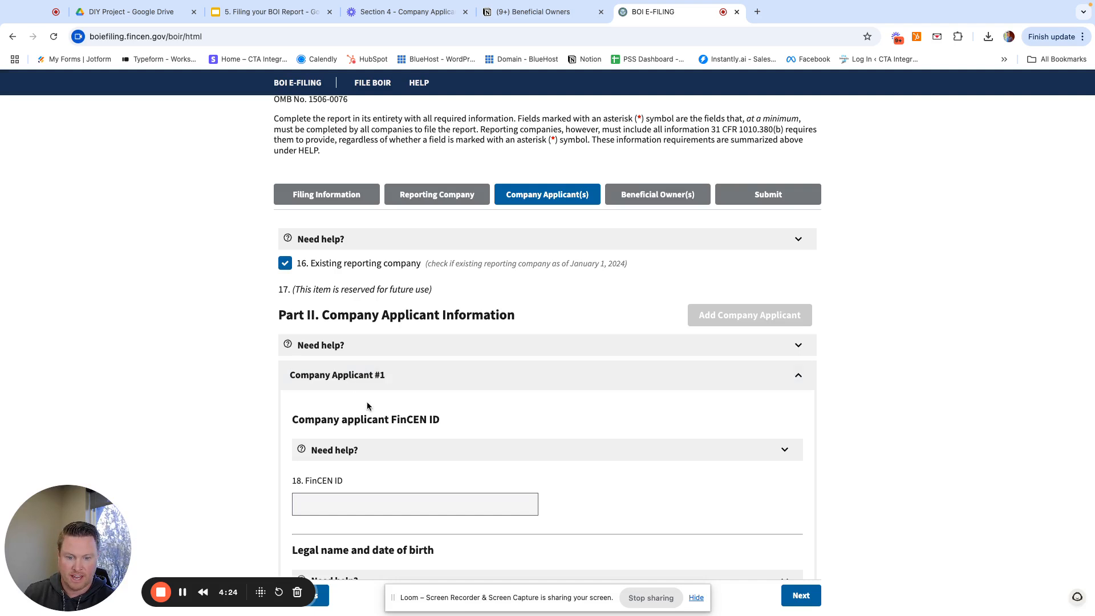
{"action": "scroll", "coordinate": [367, 401], "scroll_direction": "down", "scroll_amount": 3}
{"action": "scroll", "coordinate": [432, 427], "scroll_direction": "up", "scroll_amount": 2}
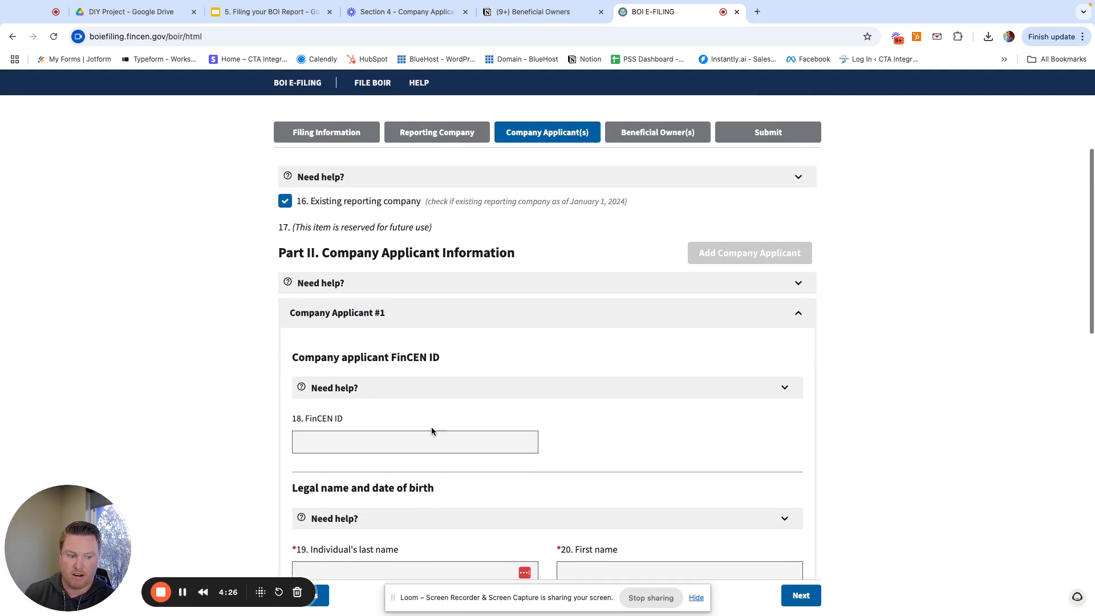
{"action": "scroll", "coordinate": [431, 427], "scroll_direction": "down", "scroll_amount": 8}
{"action": "scroll", "coordinate": [432, 427], "scroll_direction": "down", "scroll_amount": 4}
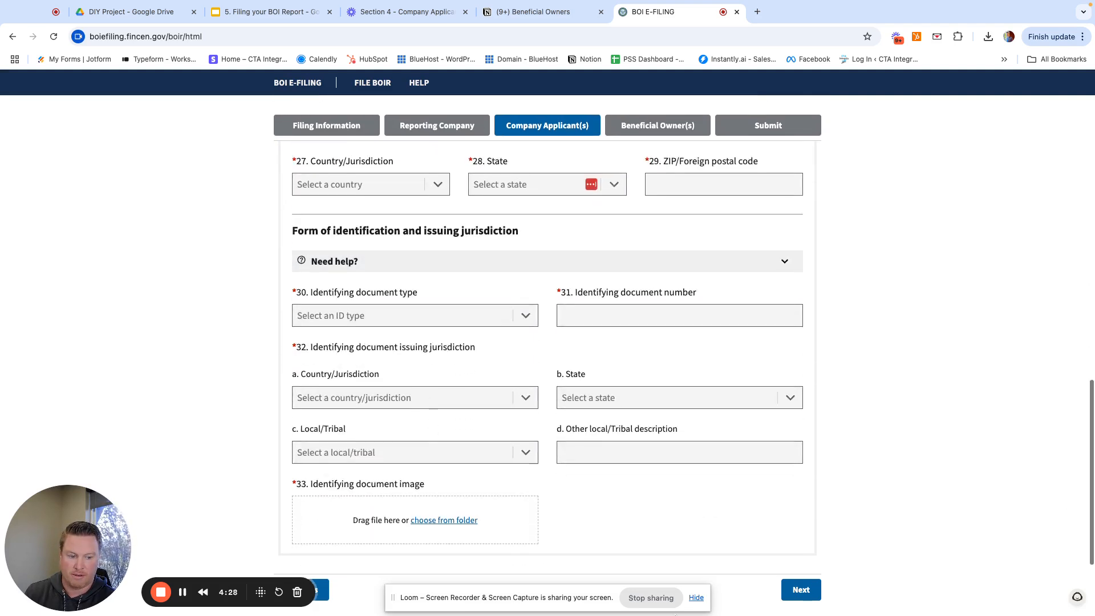
{"action": "left_click", "coordinate": [696, 598]}
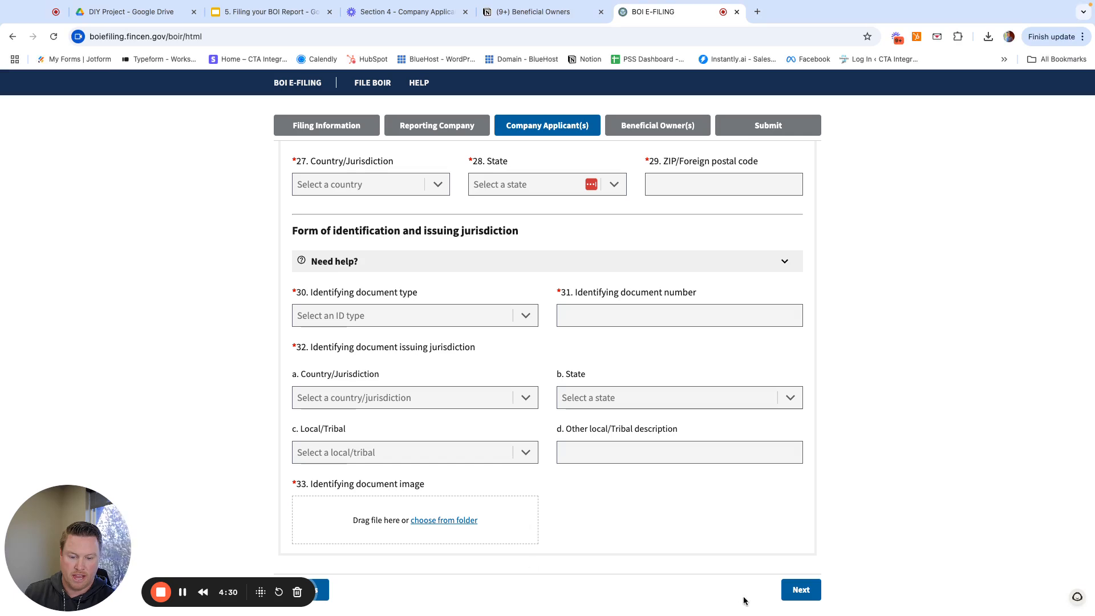
- Advance to Part III Beneficial Owner(s) and collapse and re-expand the Beneficial Owner #1 section
{"action": "left_click", "coordinate": [800, 593]}
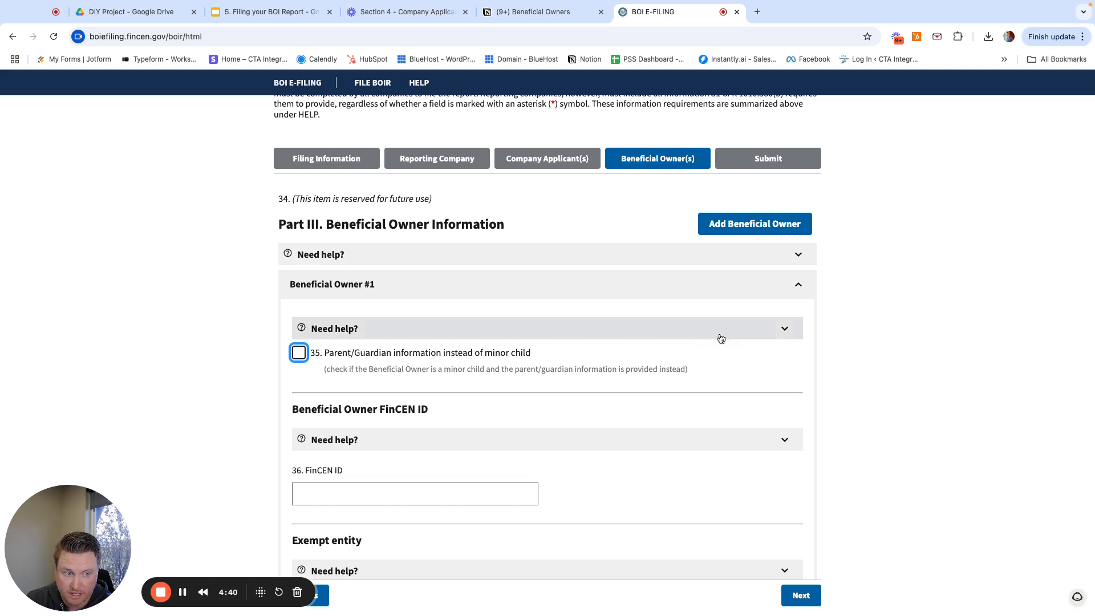
{"action": "left_click", "coordinate": [797, 289]}
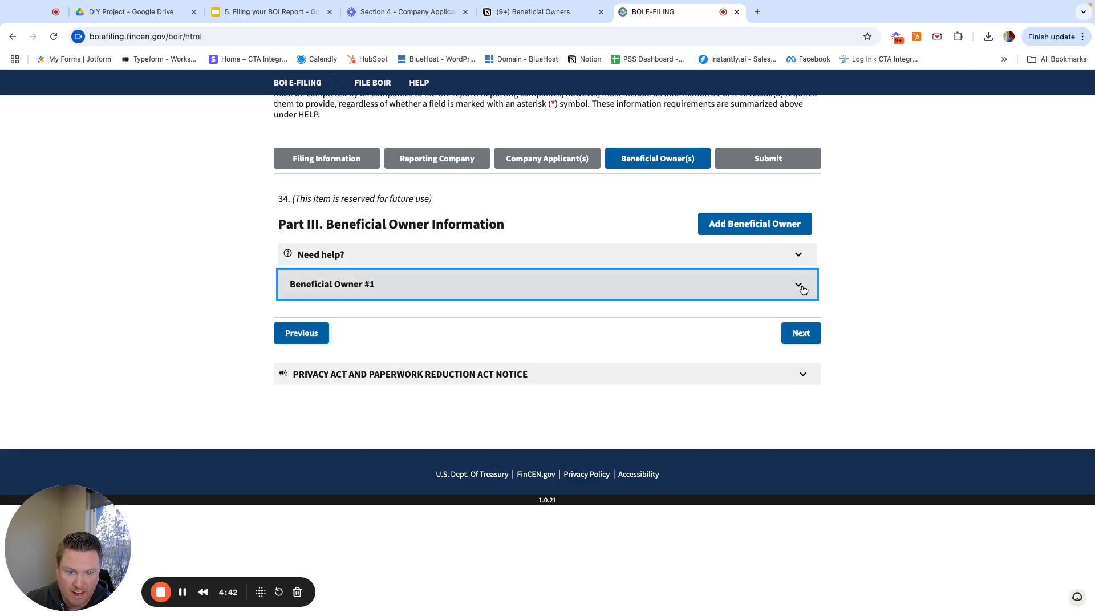
{"action": "left_click", "coordinate": [223, 293]}
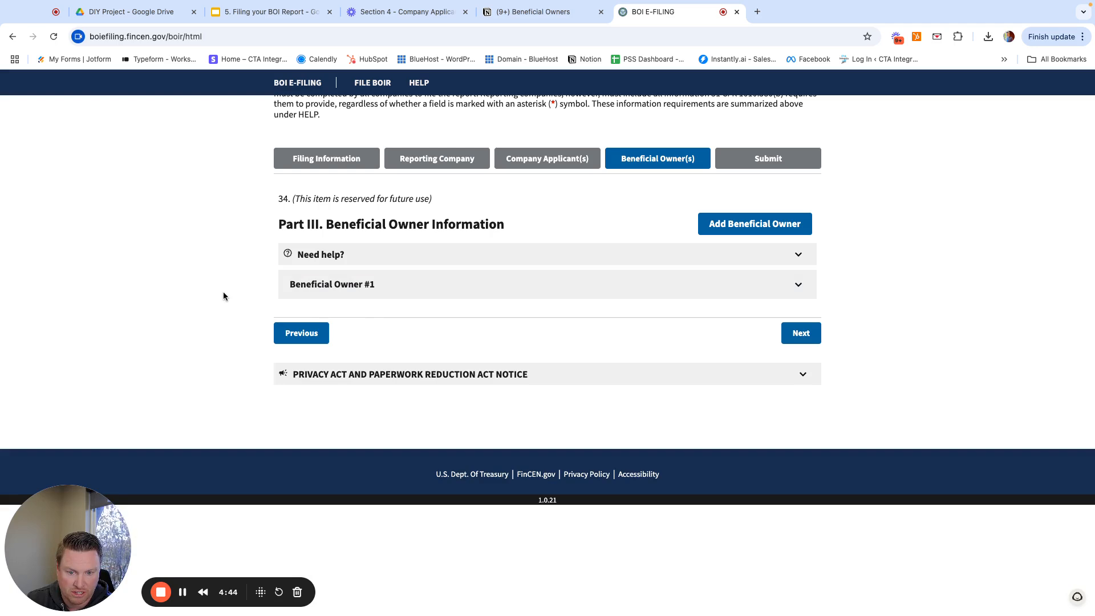
{"action": "left_click", "coordinate": [805, 289]}
{"action": "scroll", "coordinate": [666, 330], "scroll_direction": "down", "scroll_amount": 5}
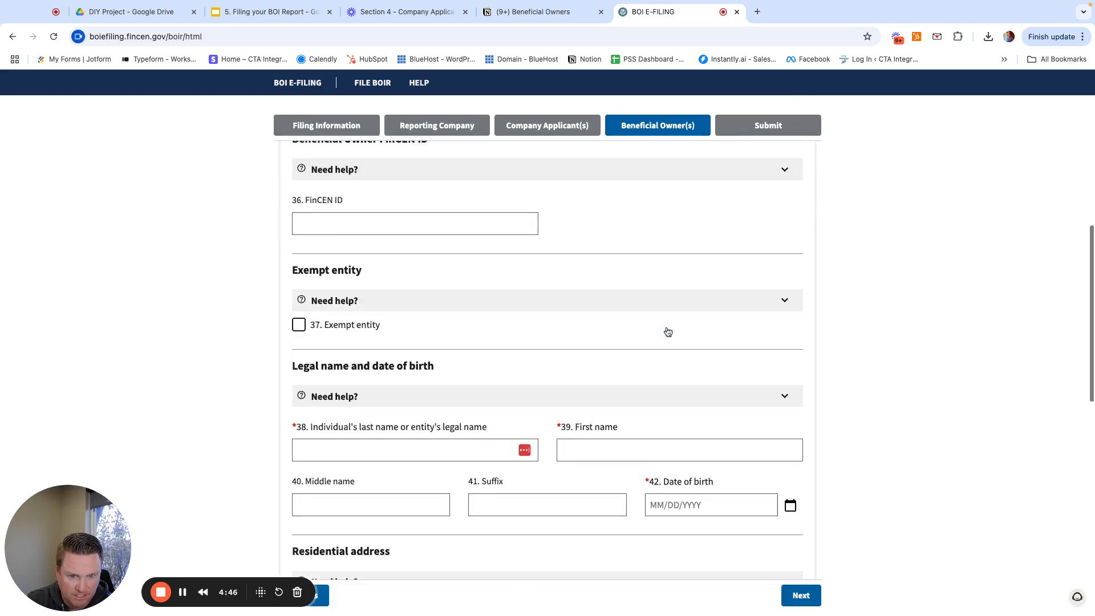
{"action": "scroll", "coordinate": [665, 332], "scroll_direction": "up", "scroll_amount": 6}
{"action": "left_click", "coordinate": [812, 333]}
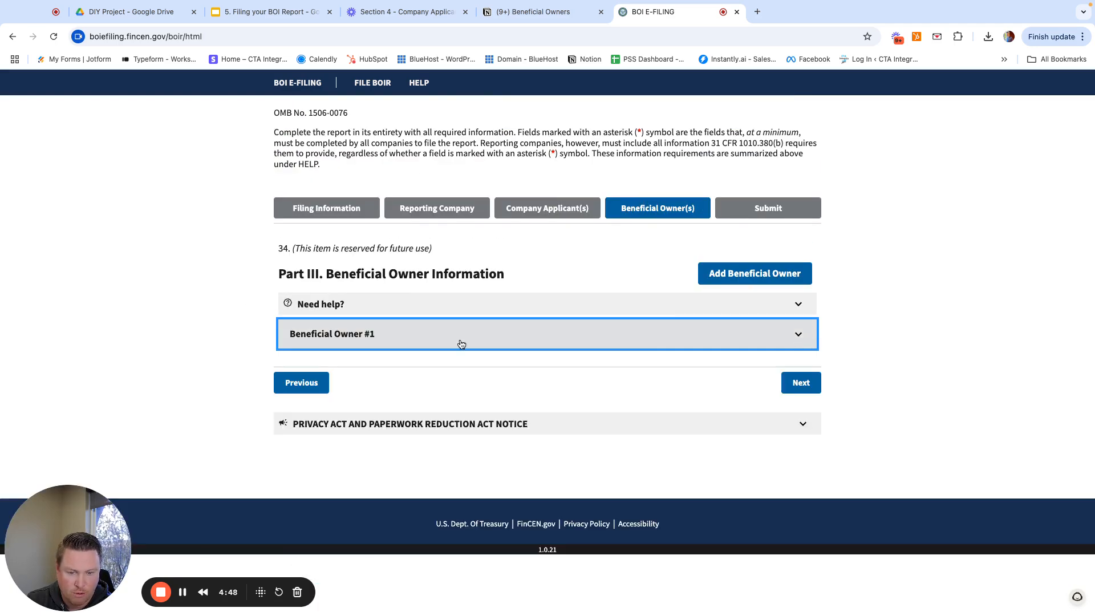
{"action": "left_click", "coordinate": [202, 323]}
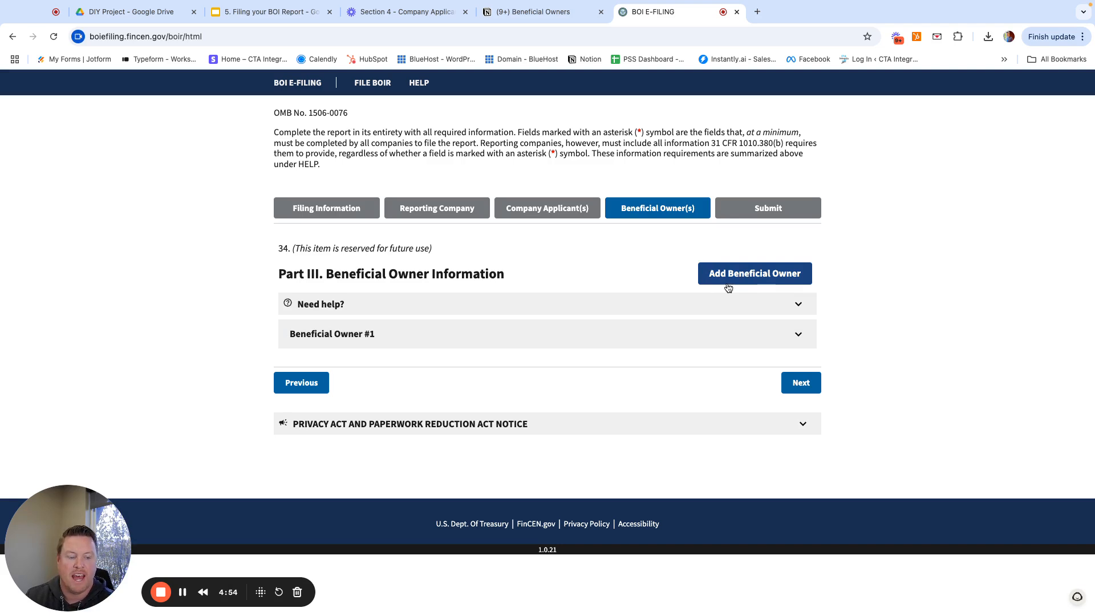
{"action": "scroll", "coordinate": [724, 286], "scroll_direction": "down", "scroll_amount": 2}
{"action": "scroll", "coordinate": [719, 284], "scroll_direction": "up", "scroll_amount": 1}
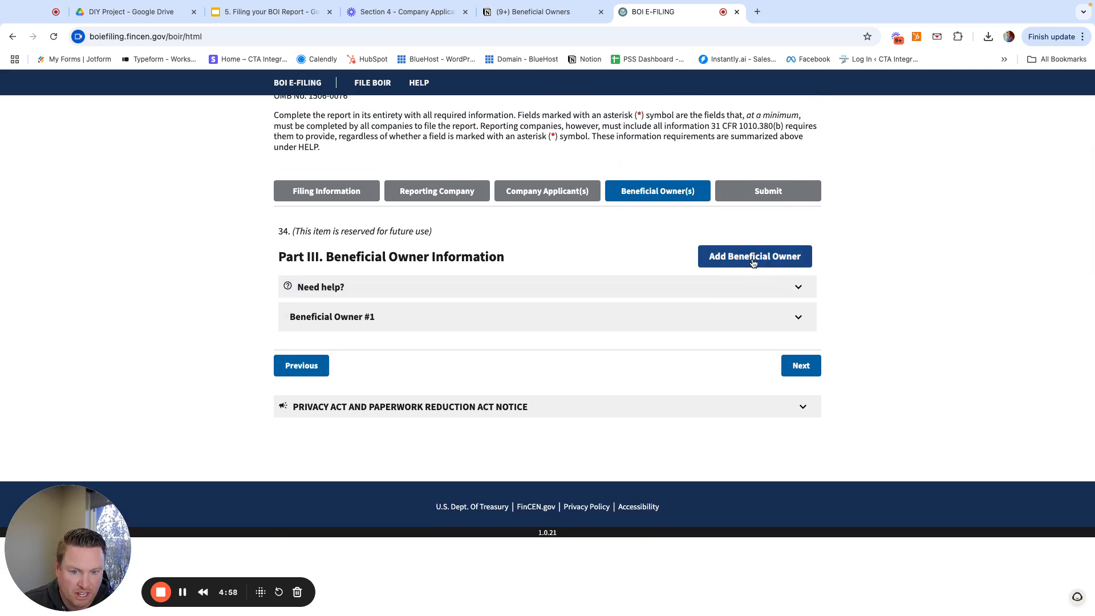
- Add Beneficial Owners #2 and #3, collapse both, and expand Beneficial Owner #1
{"action": "left_click", "coordinate": [754, 262]}
{"action": "left_click", "coordinate": [797, 351]}
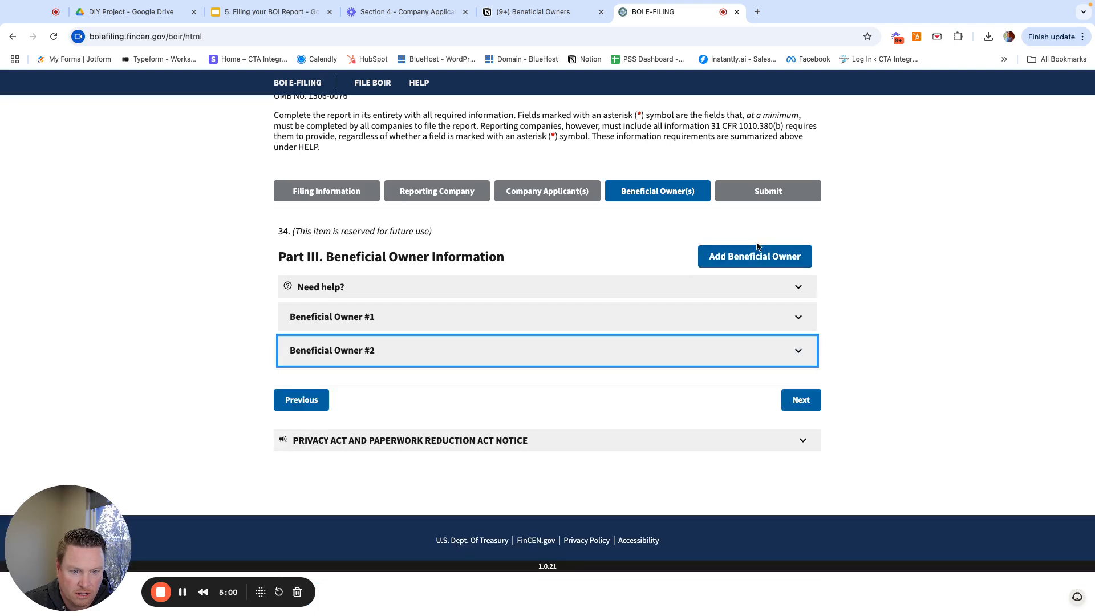
{"action": "left_click", "coordinate": [756, 256]}
{"action": "left_click", "coordinate": [798, 385]}
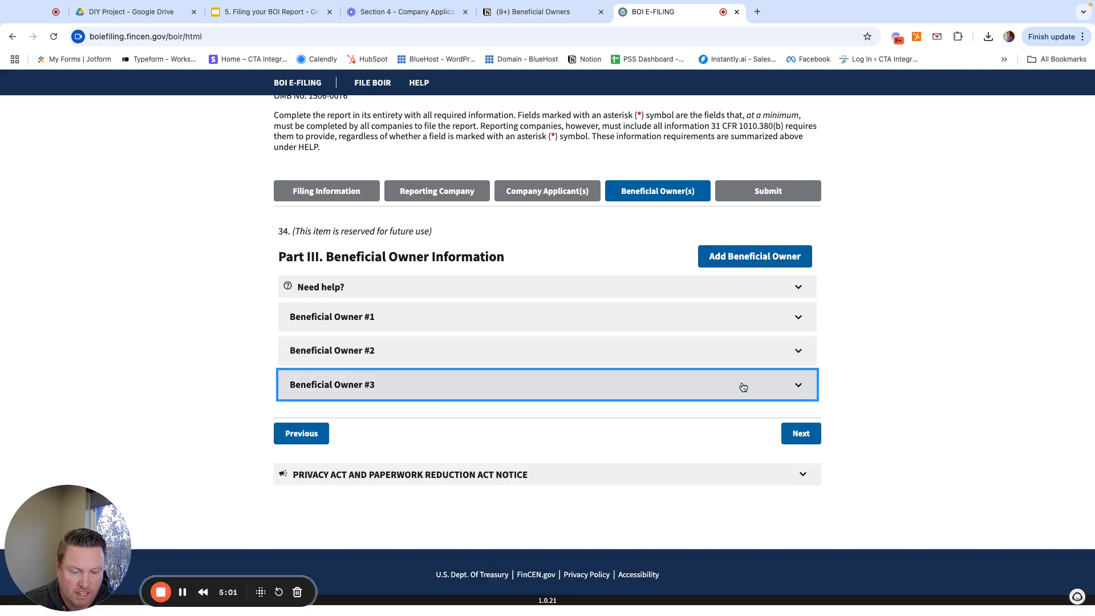
{"action": "left_click", "coordinate": [164, 364]}
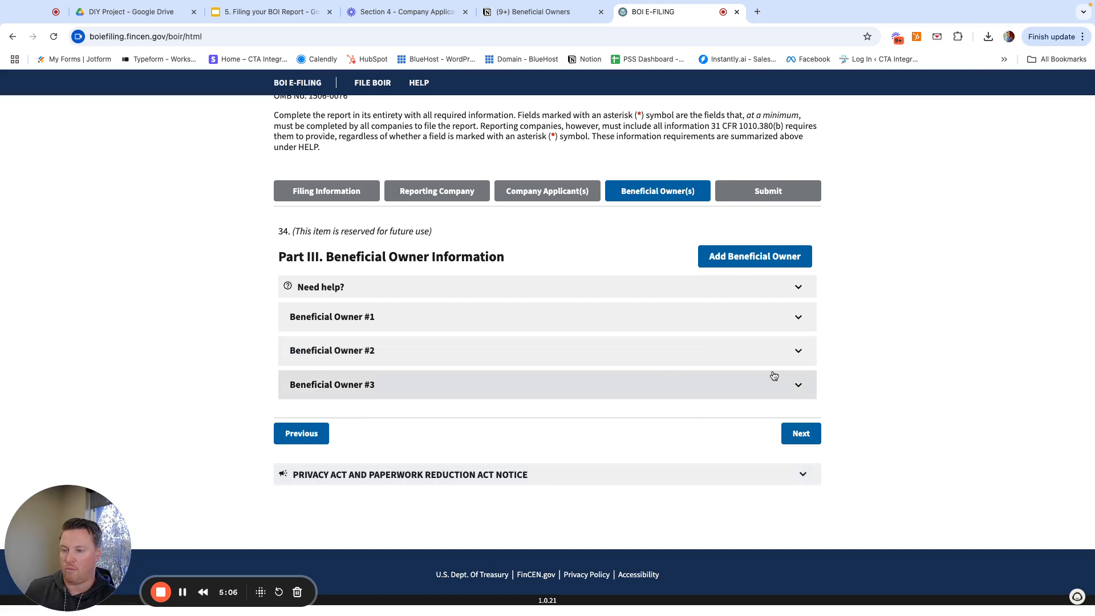
{"action": "left_click", "coordinate": [792, 325]}
{"action": "scroll", "coordinate": [656, 411], "scroll_direction": "down", "scroll_amount": 1}
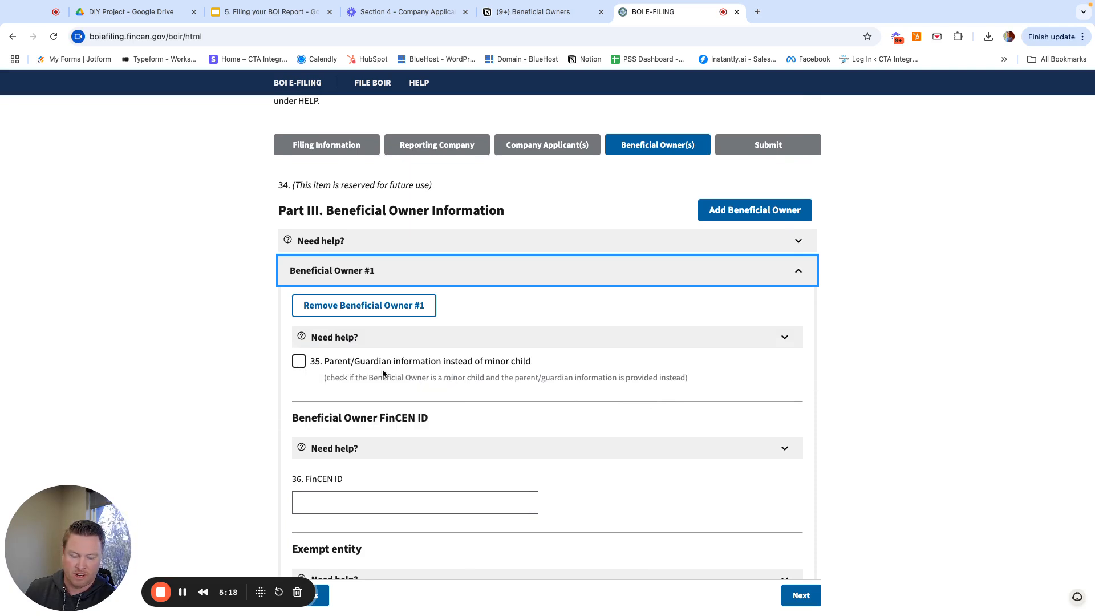
- Scroll Beneficial Owner #1 past the Exempt entity checkbox to the legal name and birth date fields
{"action": "scroll", "coordinate": [388, 372], "scroll_direction": "down", "scroll_amount": 1}
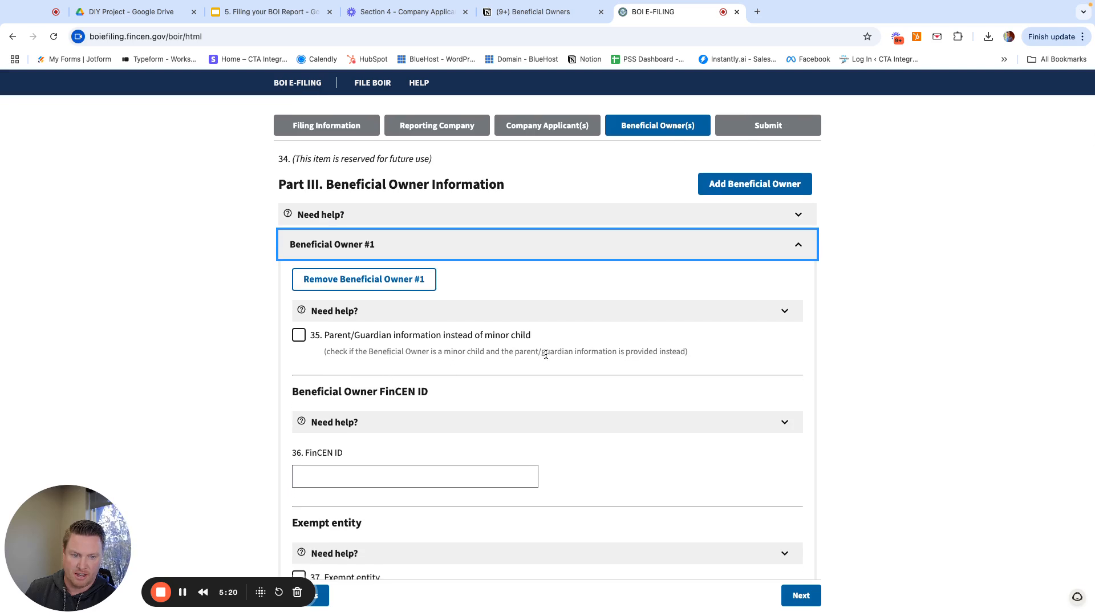
{"action": "scroll", "coordinate": [399, 364], "scroll_direction": "down", "scroll_amount": 4}
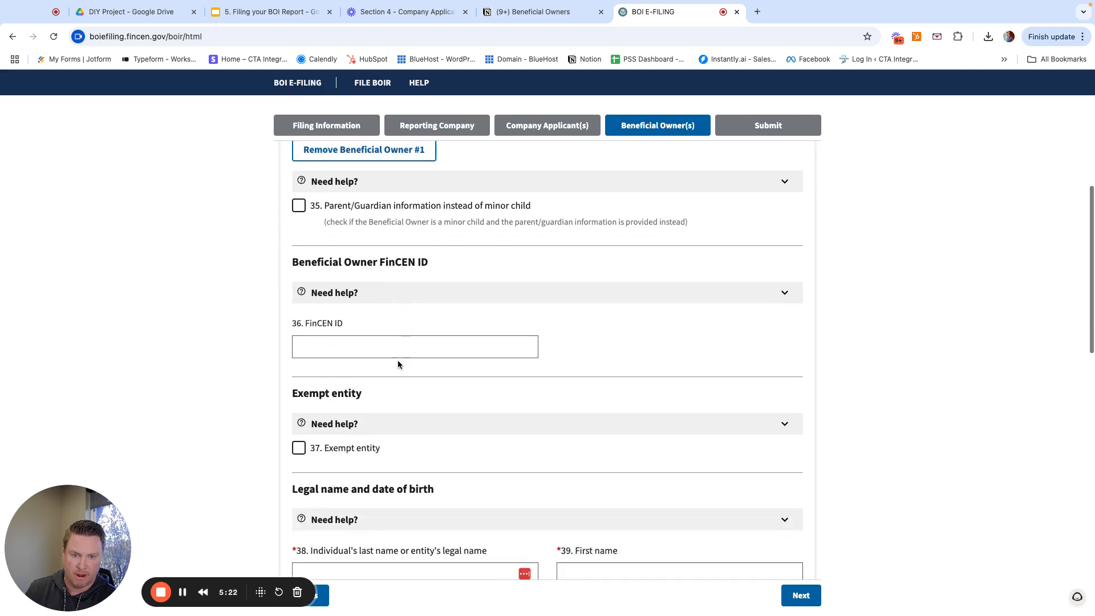
{"action": "scroll", "coordinate": [395, 362], "scroll_direction": "up", "scroll_amount": 1}
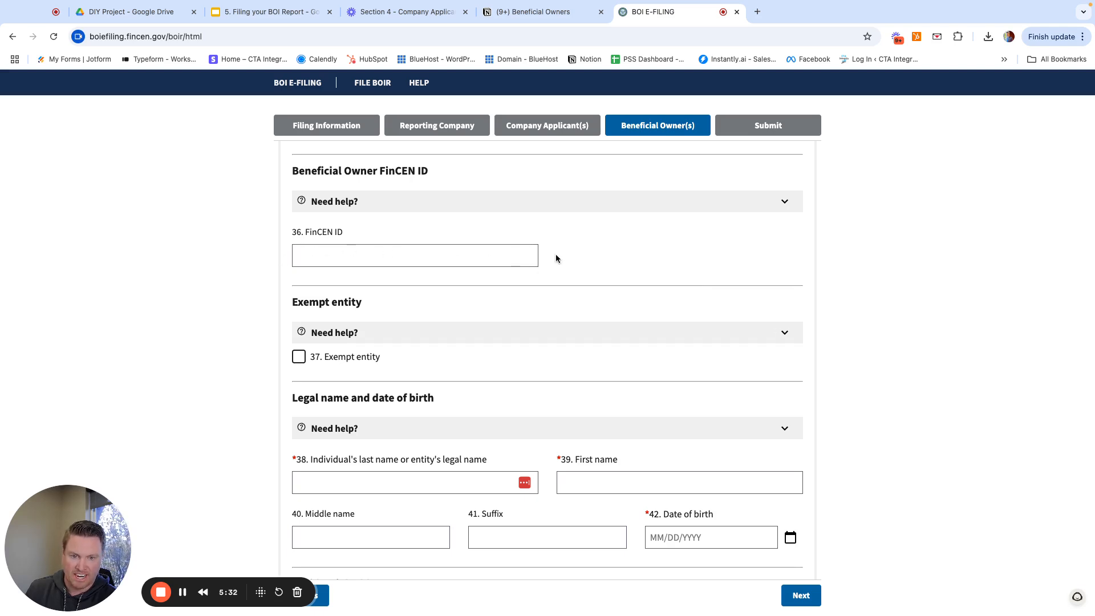
{"action": "scroll", "coordinate": [362, 258], "scroll_direction": "down", "scroll_amount": 3}
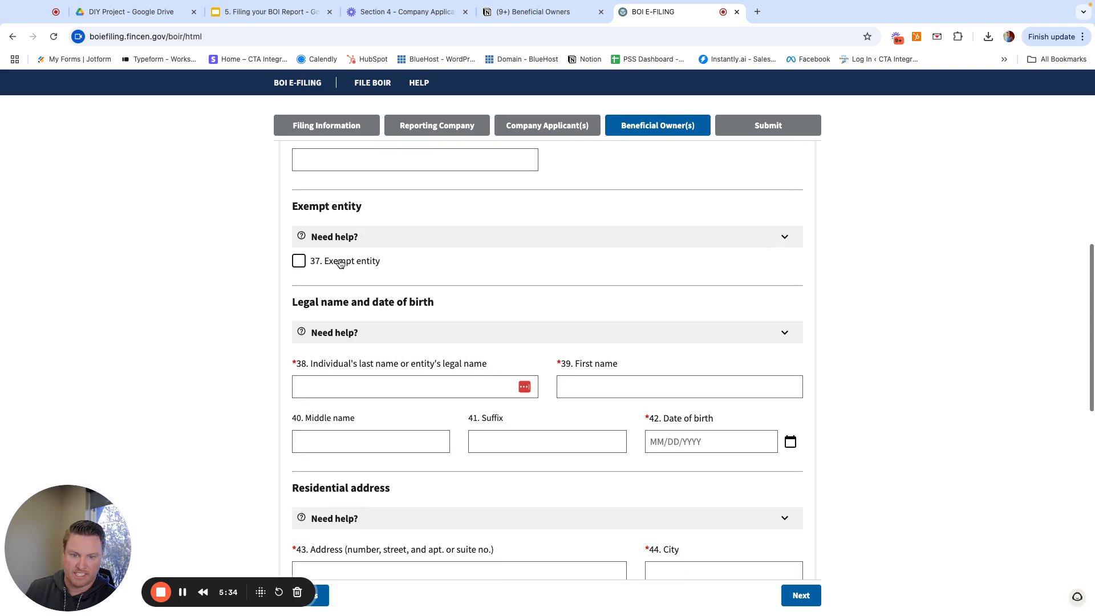
{"action": "scroll", "coordinate": [385, 362], "scroll_direction": "down", "scroll_amount": 1}
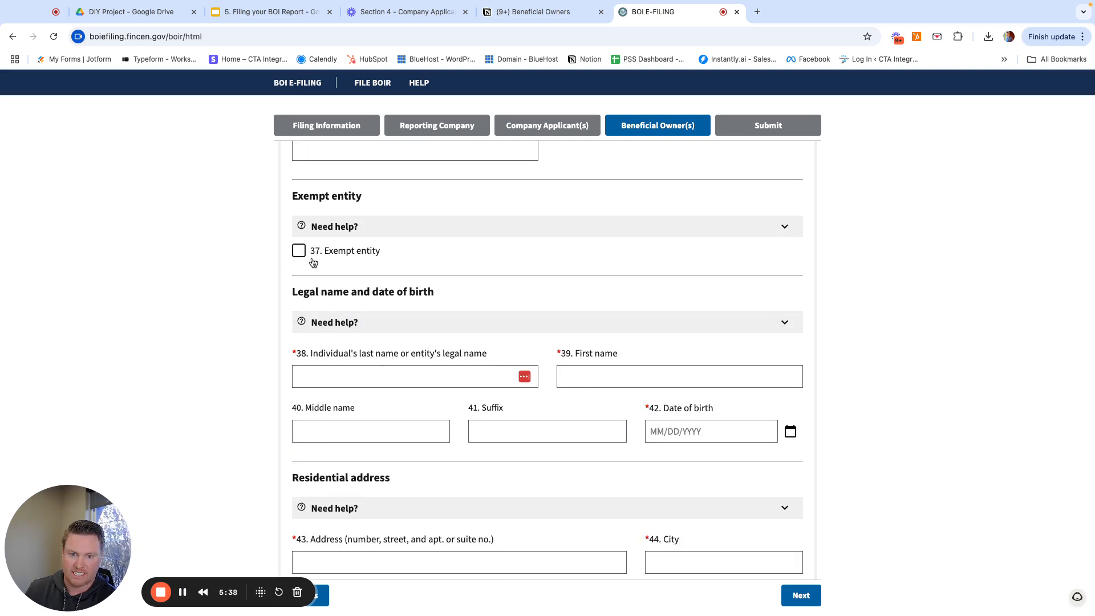
{"action": "scroll", "coordinate": [363, 268], "scroll_direction": "down", "scroll_amount": 2}
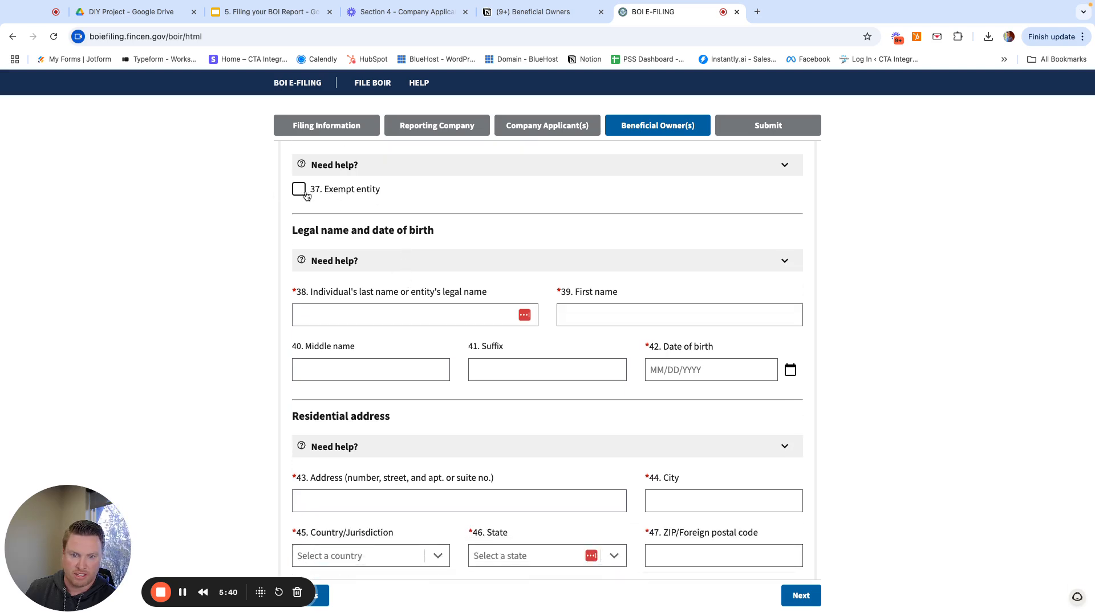
{"action": "scroll", "coordinate": [390, 278], "scroll_direction": "down", "scroll_amount": 2}
{"action": "left_click", "coordinate": [410, 260]}
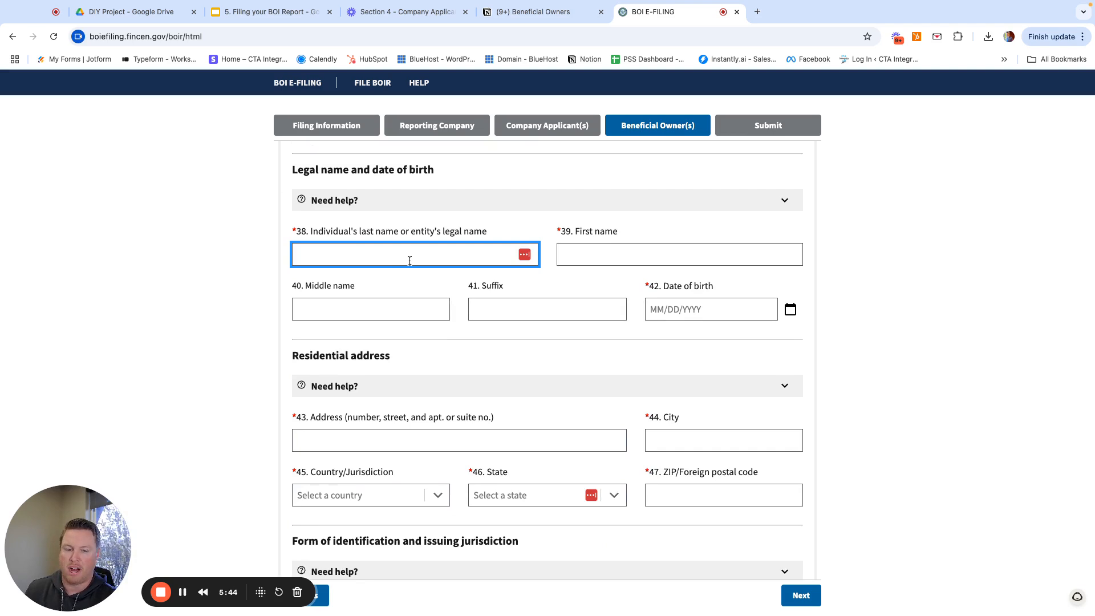
{"action": "key", "text": "Tab"}
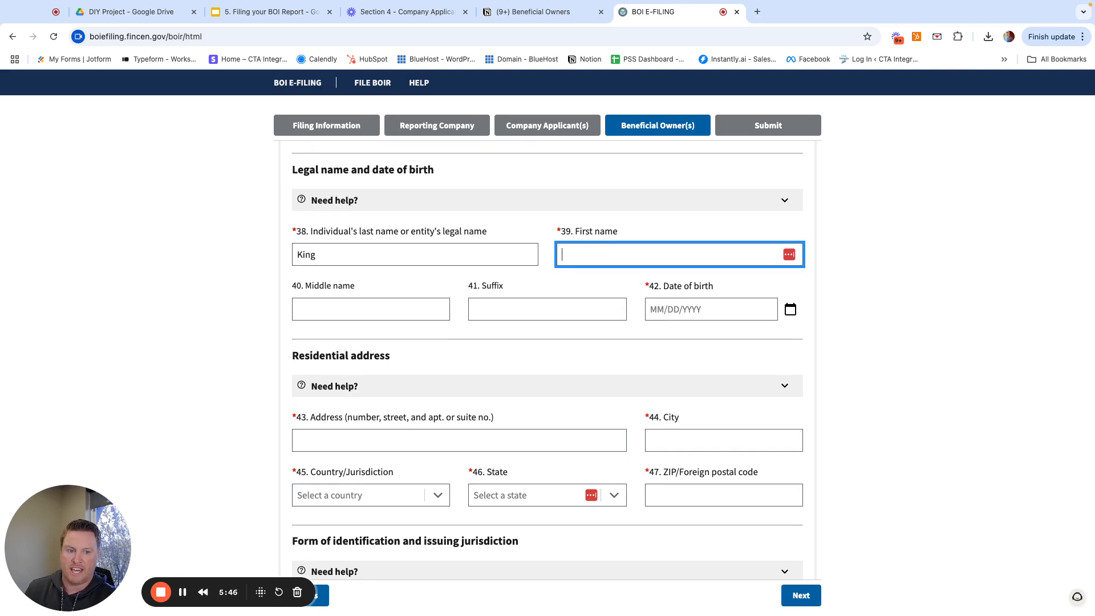
{"action": "key", "text": "Tab"}
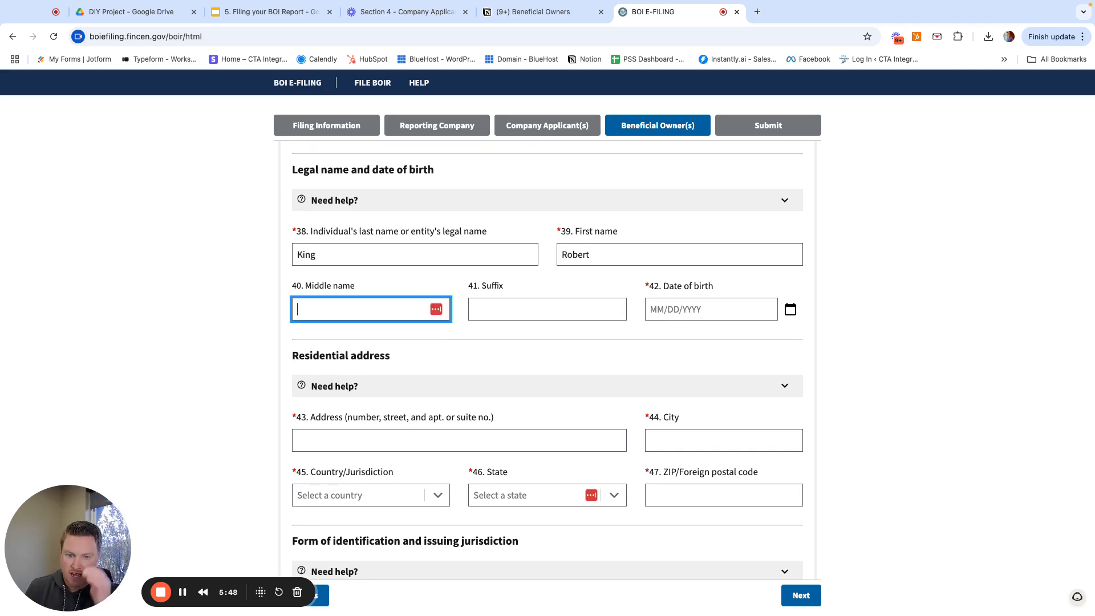
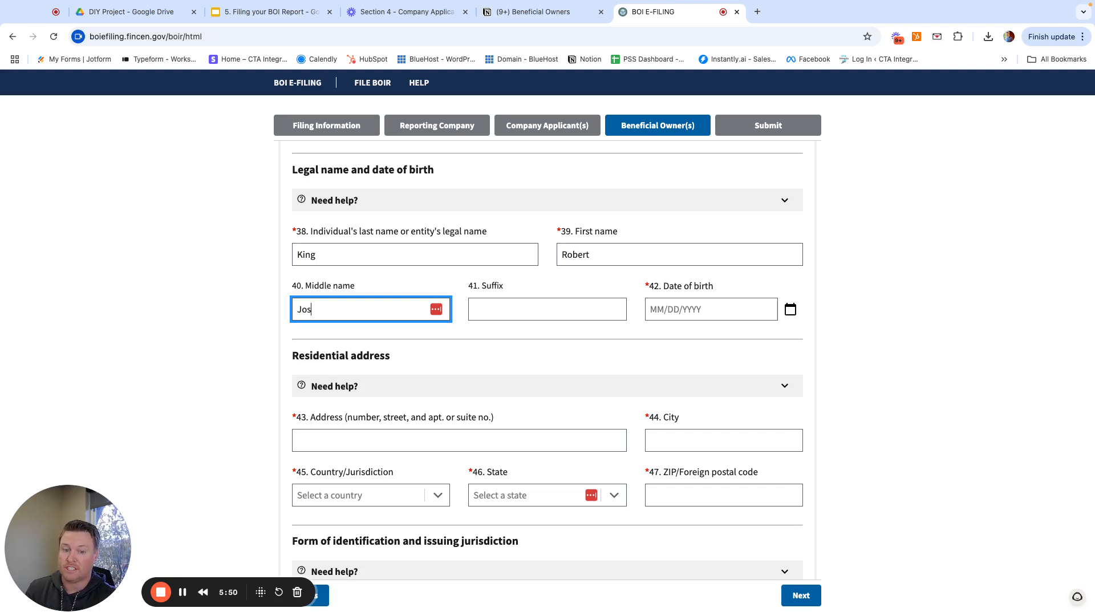
{"action": "key", "text": "Tab"}
{"action": "key", "text": "Tab"}
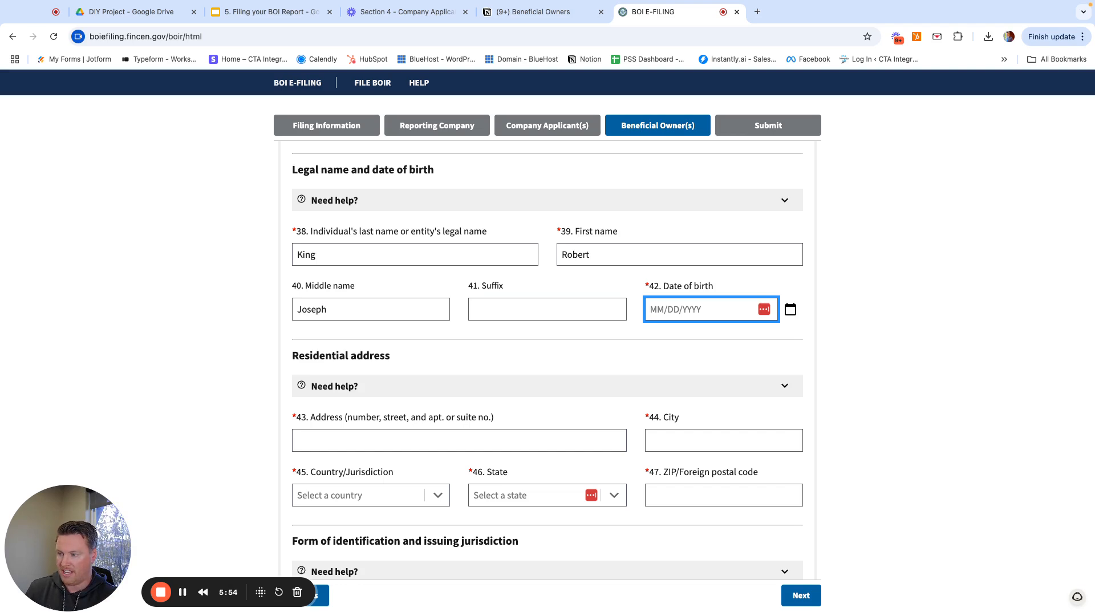
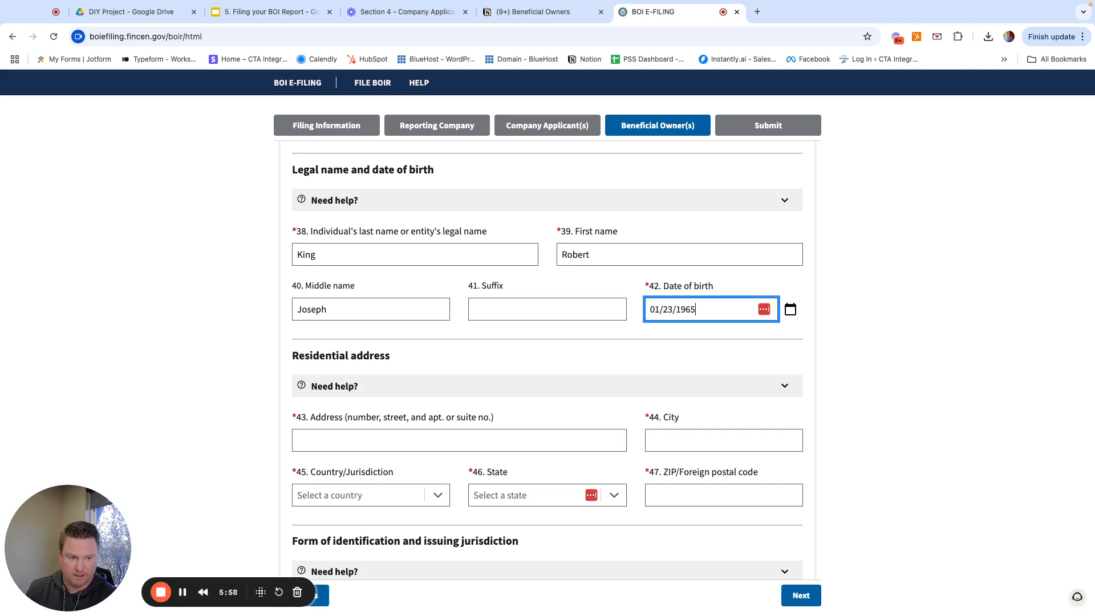
- Enter Owner #1's residential street address and the city Houston
{"action": "scroll", "coordinate": [409, 297], "scroll_direction": "down", "scroll_amount": 2}
{"action": "left_click", "coordinate": [391, 362]}
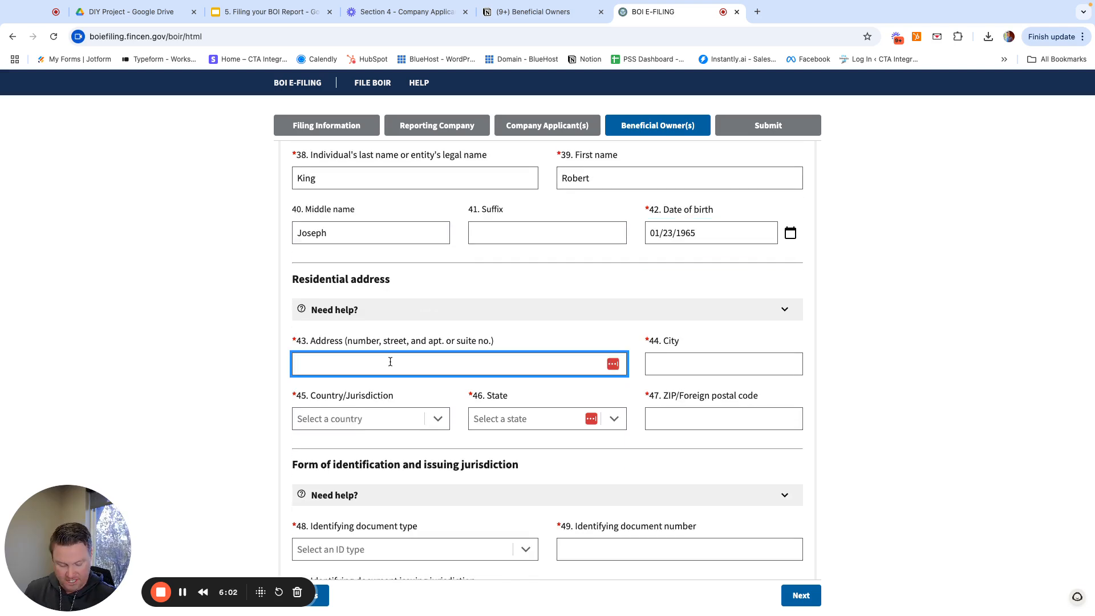
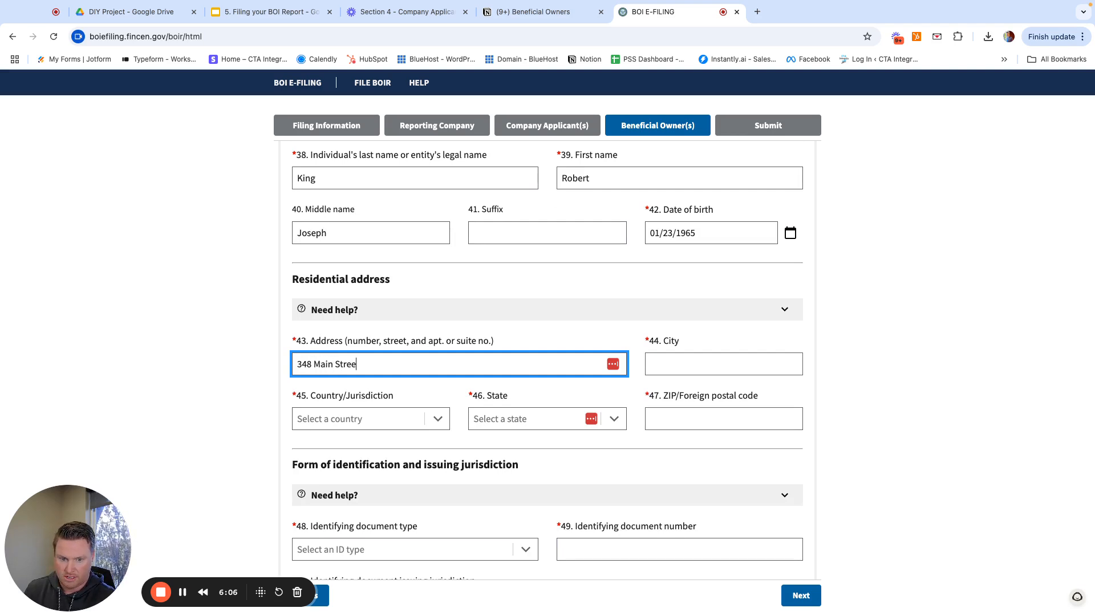
{"action": "key", "text": "Tab"}
{"action": "type", "text": "Houston"}
- Set the country to United States of America and the state to Texas, and enter the ZIP code
{"action": "key", "text": "Tab"}
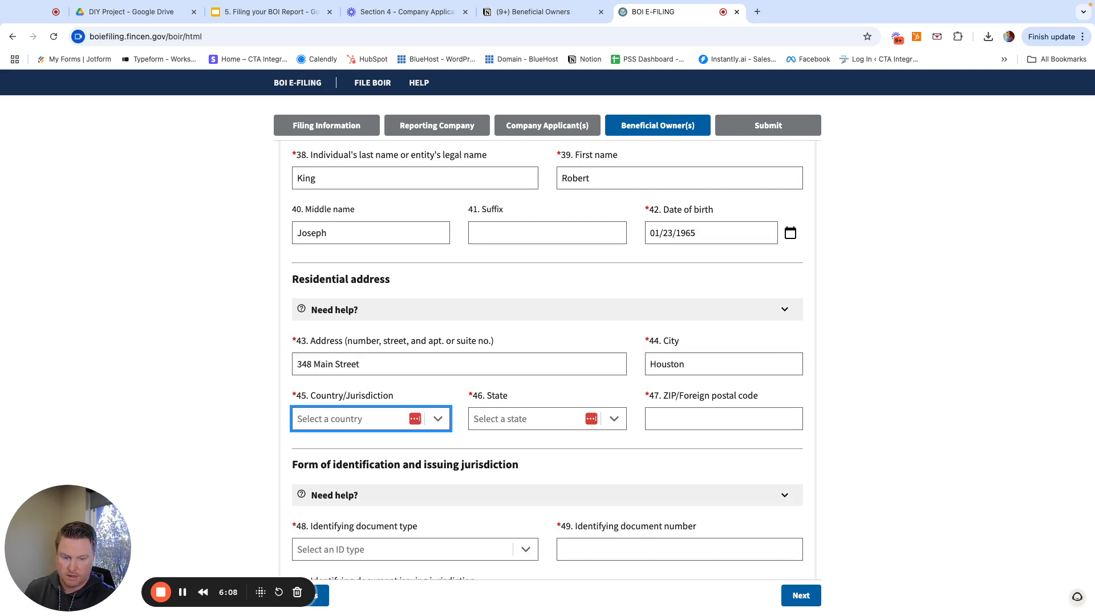
{"action": "type", "text": "uni"}
{"action": "key", "text": "Return"}
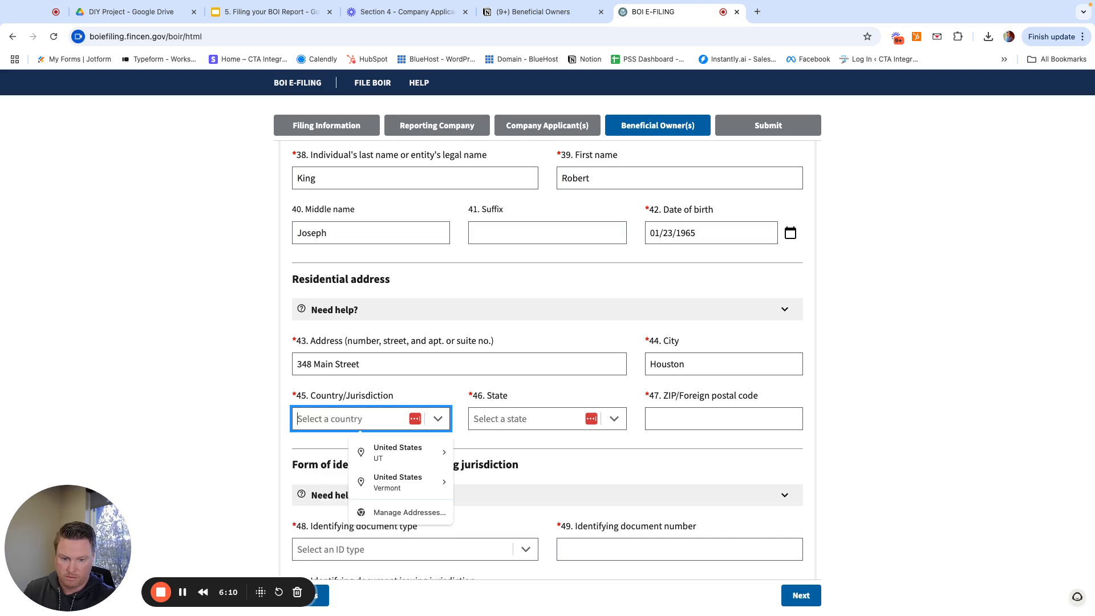
{"action": "left_click", "coordinate": [352, 423]}
{"action": "left_click", "coordinate": [374, 444]}
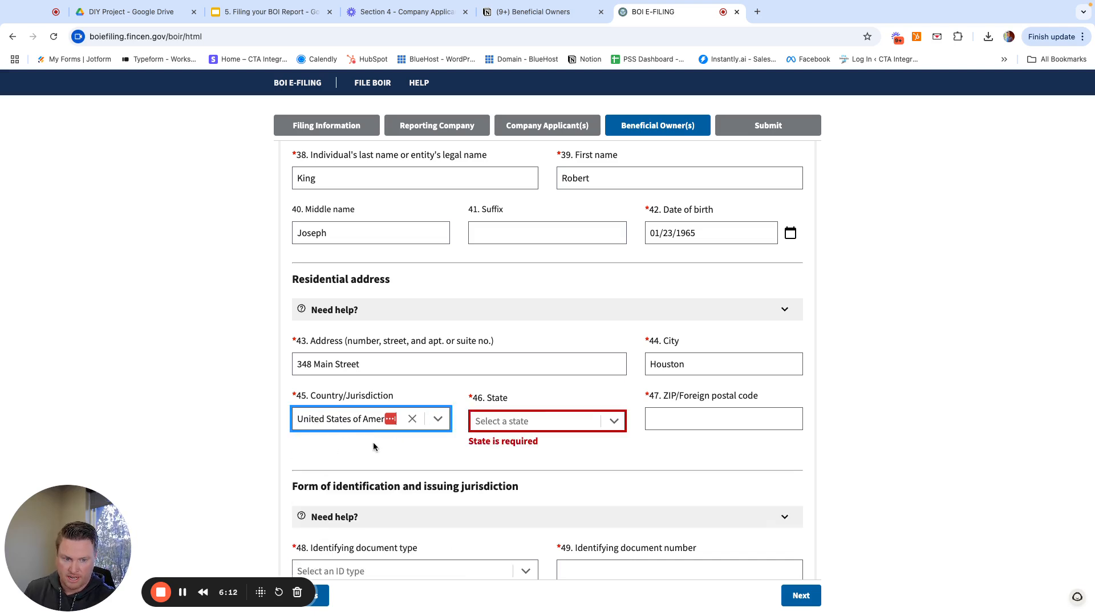
{"action": "left_click", "coordinate": [502, 421]}
{"action": "type", "text": "Texas"}
{"action": "left_click", "coordinate": [489, 448]}
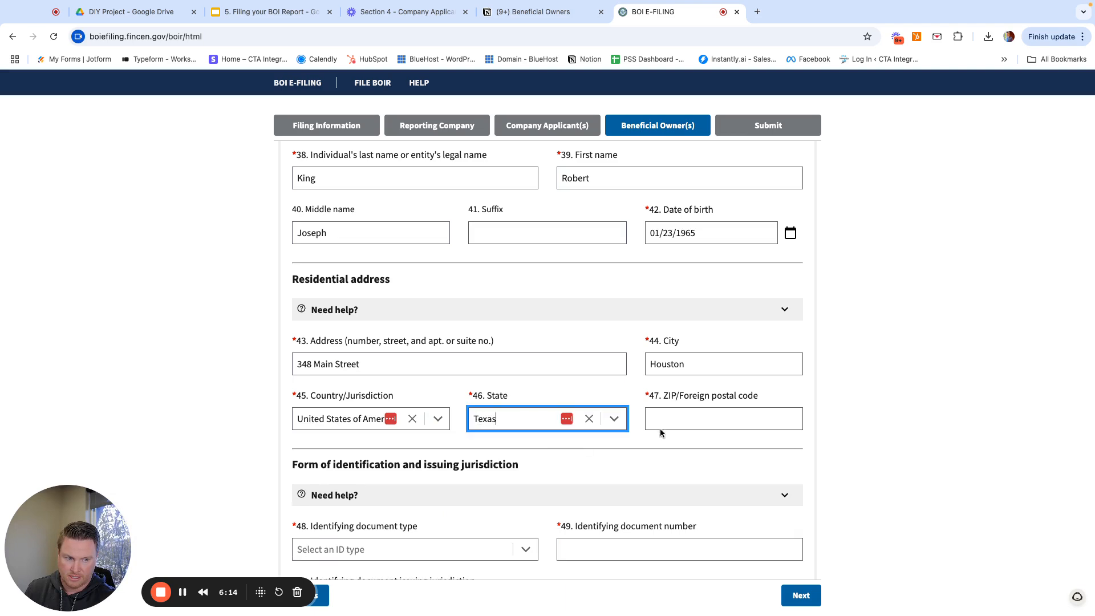
{"action": "left_click", "coordinate": [682, 426]}
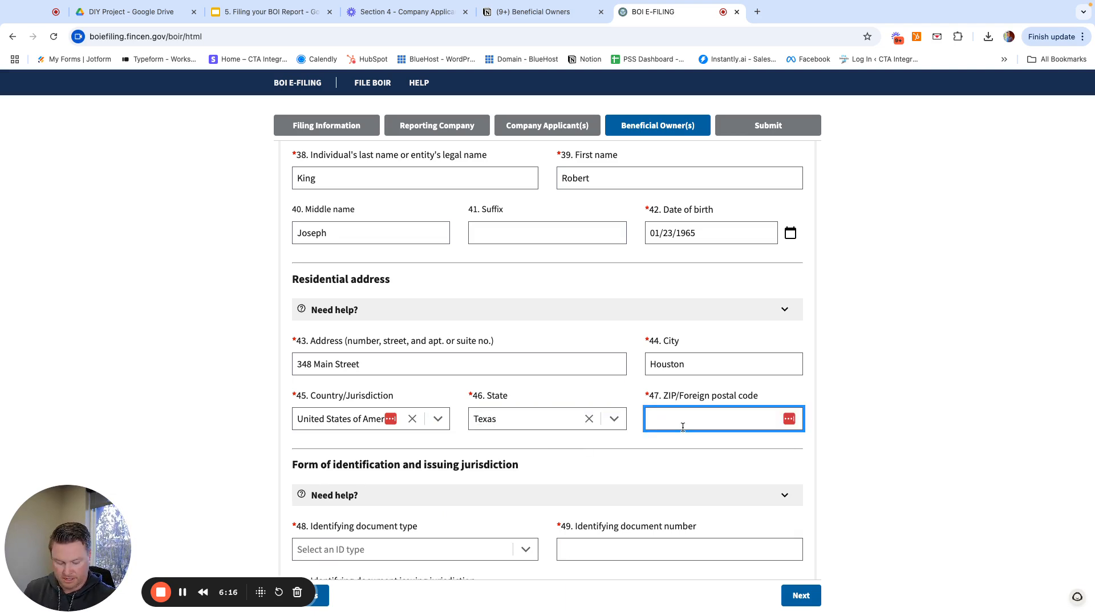
{"action": "type", "text": "75269"}
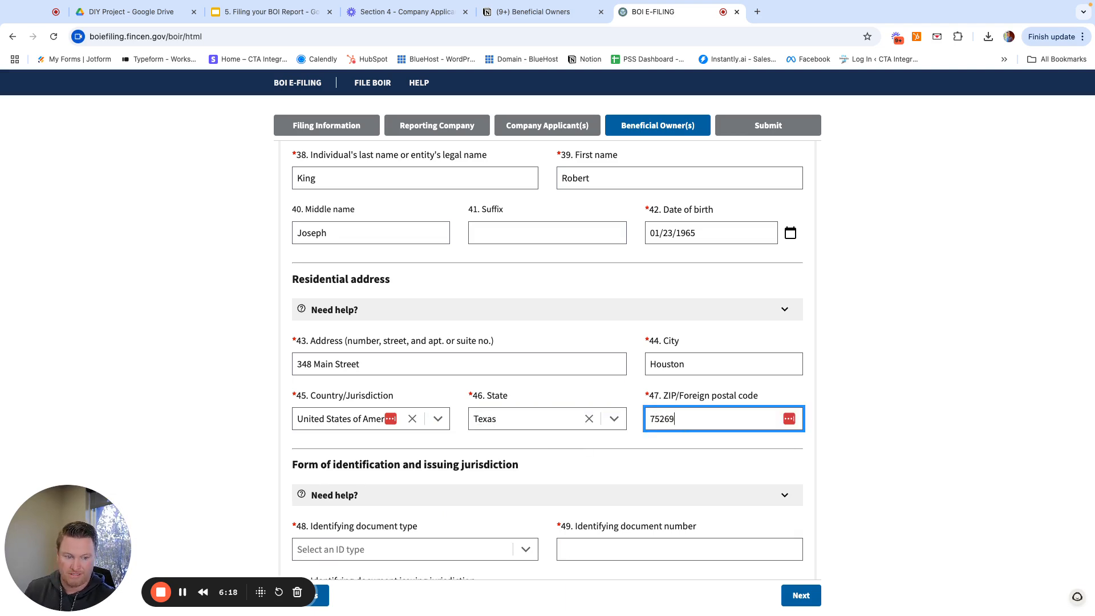
{"action": "left_click", "coordinate": [887, 418]}
- Make Owner #1's ID a State issued driver's license and enter the license number
{"action": "scroll", "coordinate": [588, 399], "scroll_direction": "down", "scroll_amount": 2}
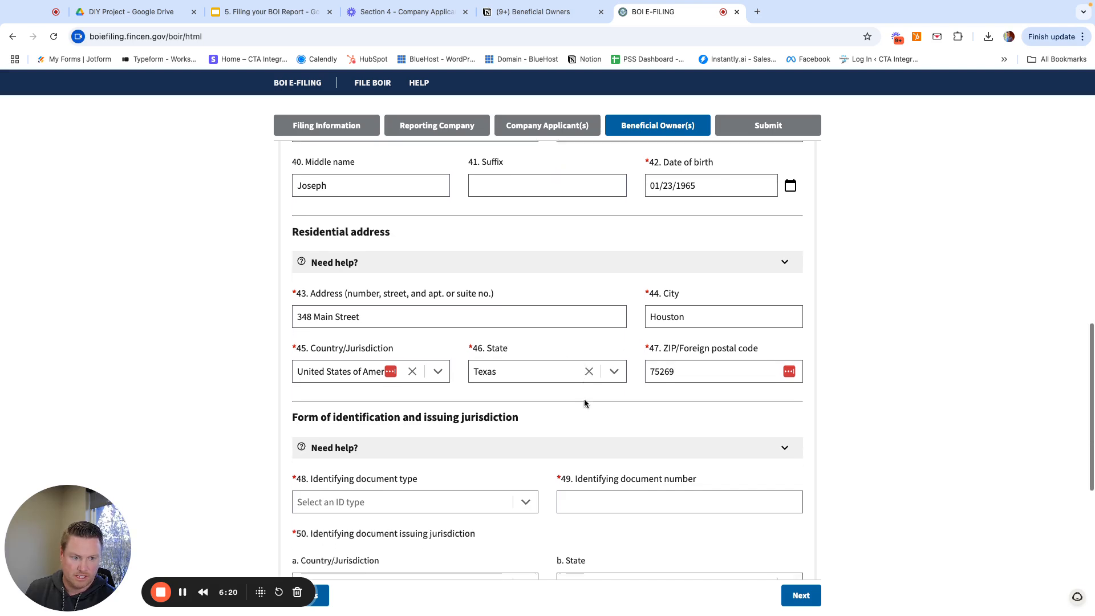
{"action": "scroll", "coordinate": [595, 405], "scroll_direction": "down", "scroll_amount": 5}
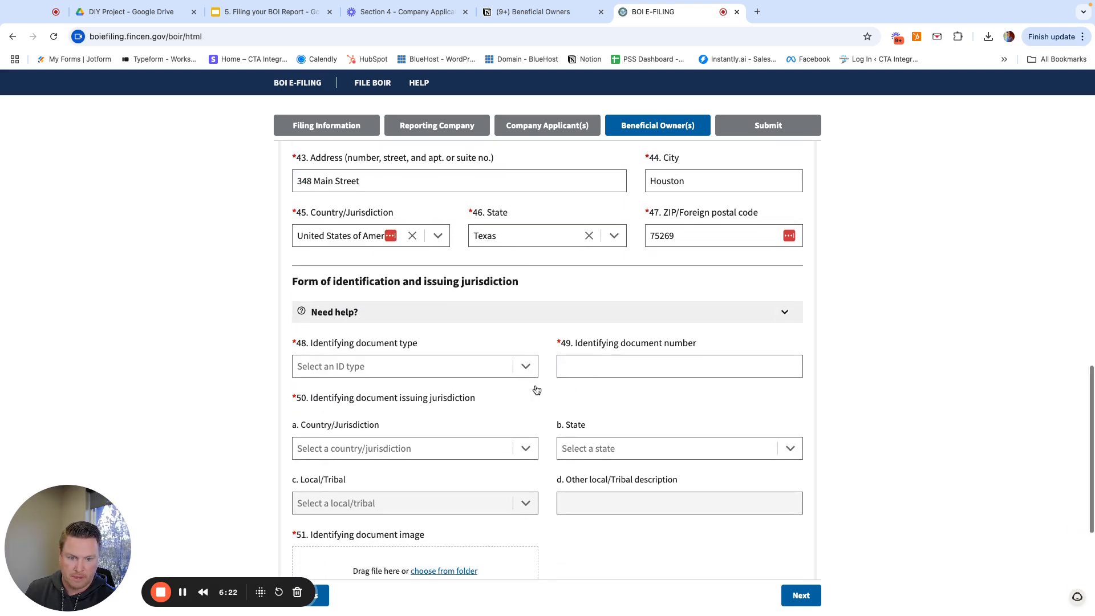
{"action": "scroll", "coordinate": [536, 388], "scroll_direction": "down", "scroll_amount": 1}
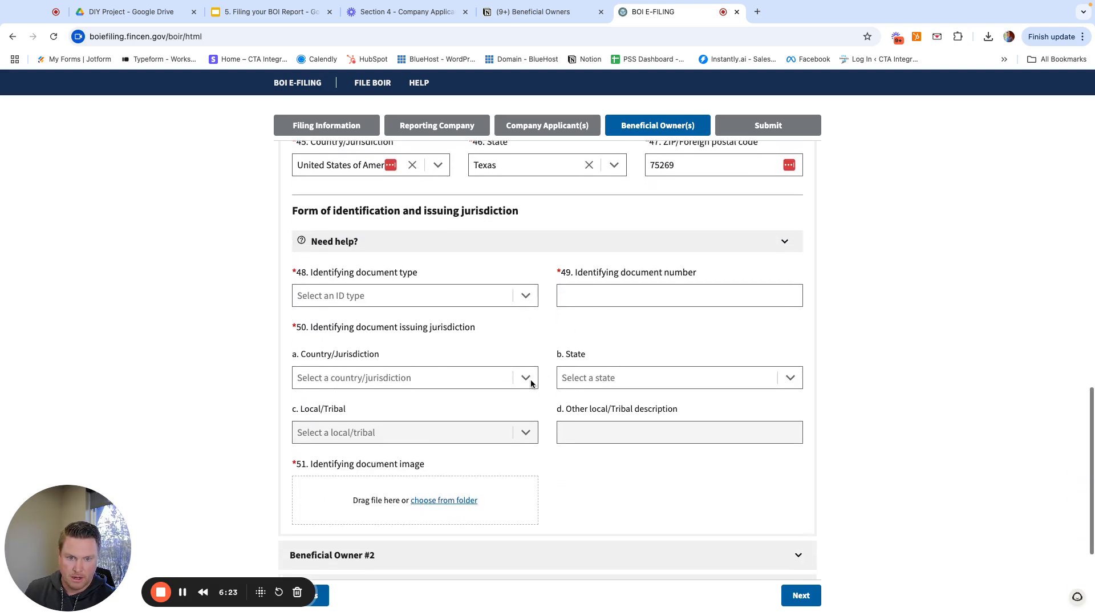
{"action": "left_click", "coordinate": [526, 294]}
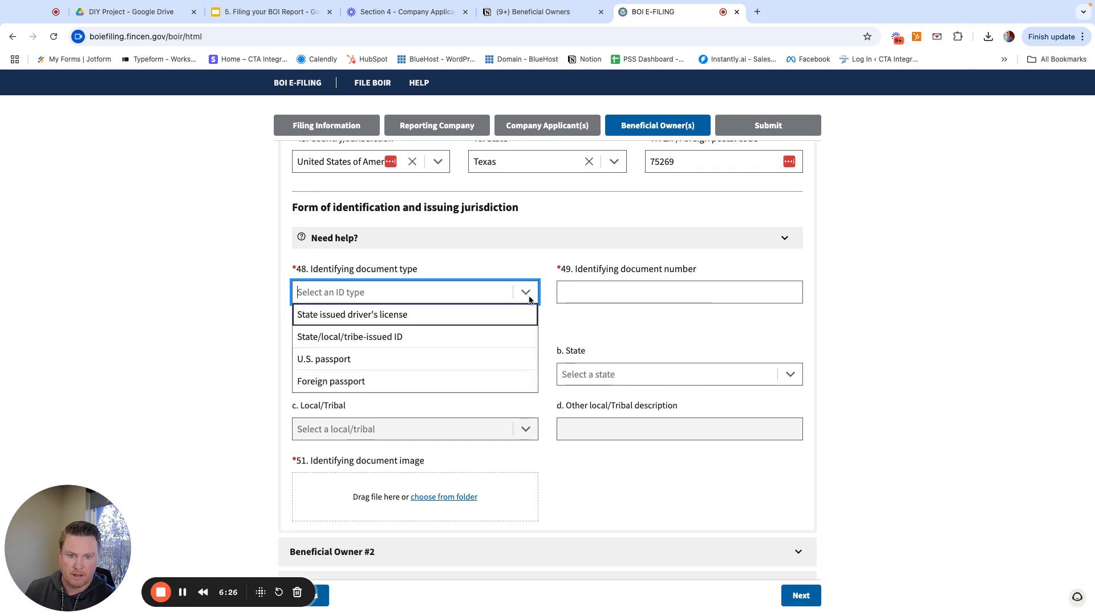
{"action": "left_click", "coordinate": [340, 316]}
{"action": "left_click", "coordinate": [622, 290]}
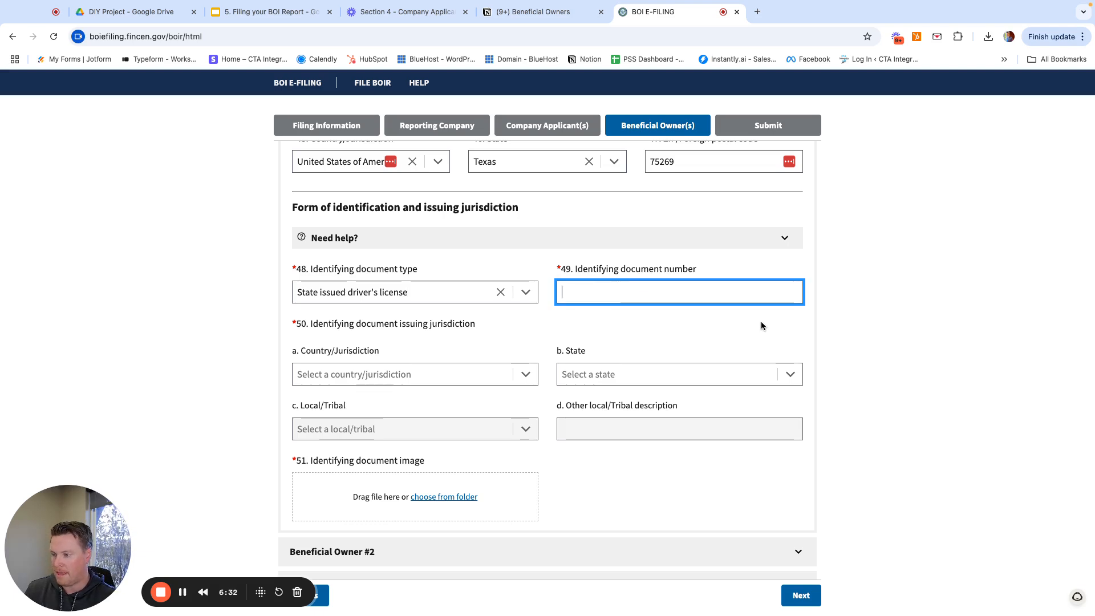
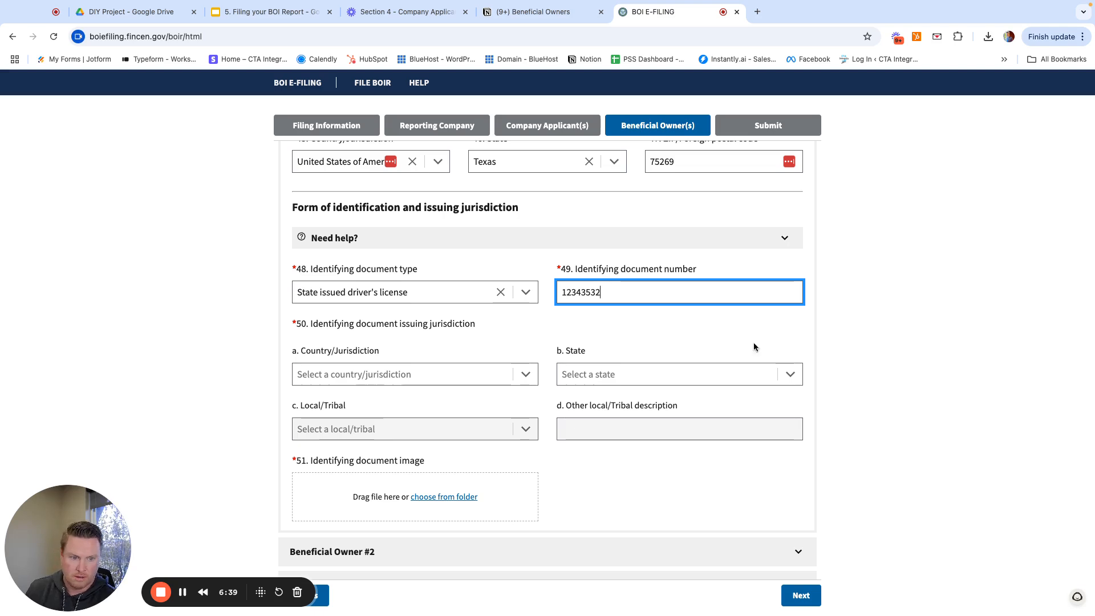
{"action": "left_click", "coordinate": [868, 352]}
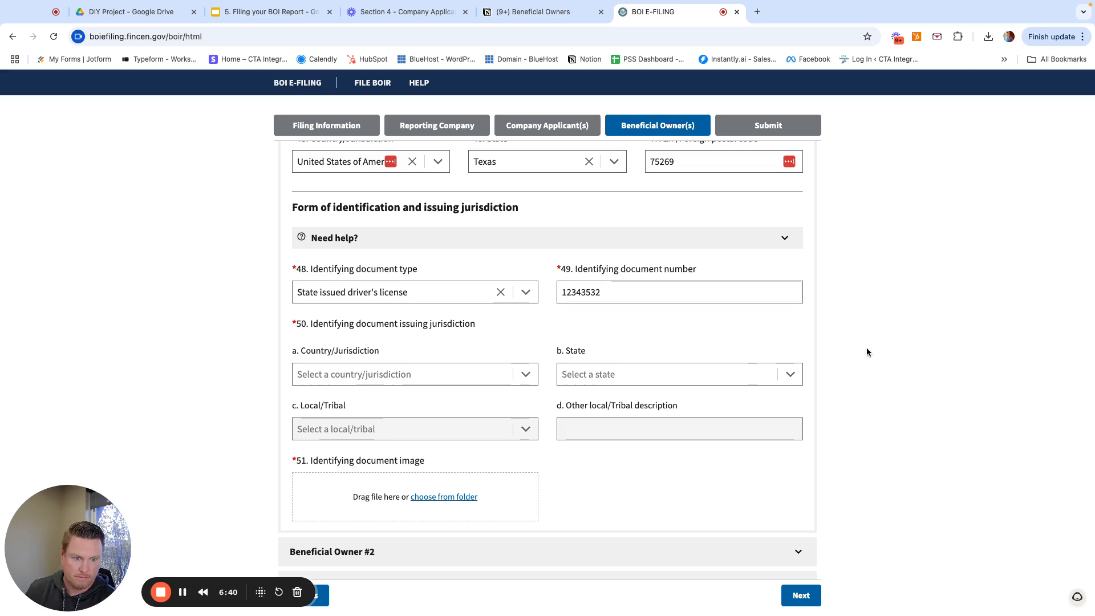
- Set the license's issuing country to United States of America and issuing state to Texas
{"action": "scroll", "coordinate": [585, 406], "scroll_direction": "down", "scroll_amount": 1}
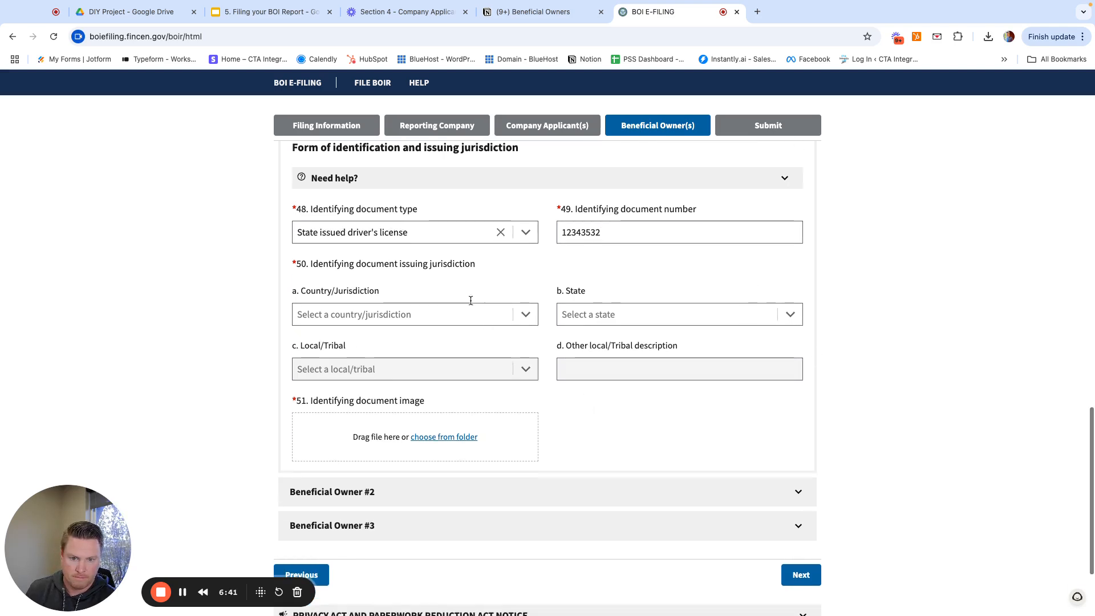
{"action": "left_click", "coordinate": [526, 318]}
{"action": "left_click", "coordinate": [430, 340]}
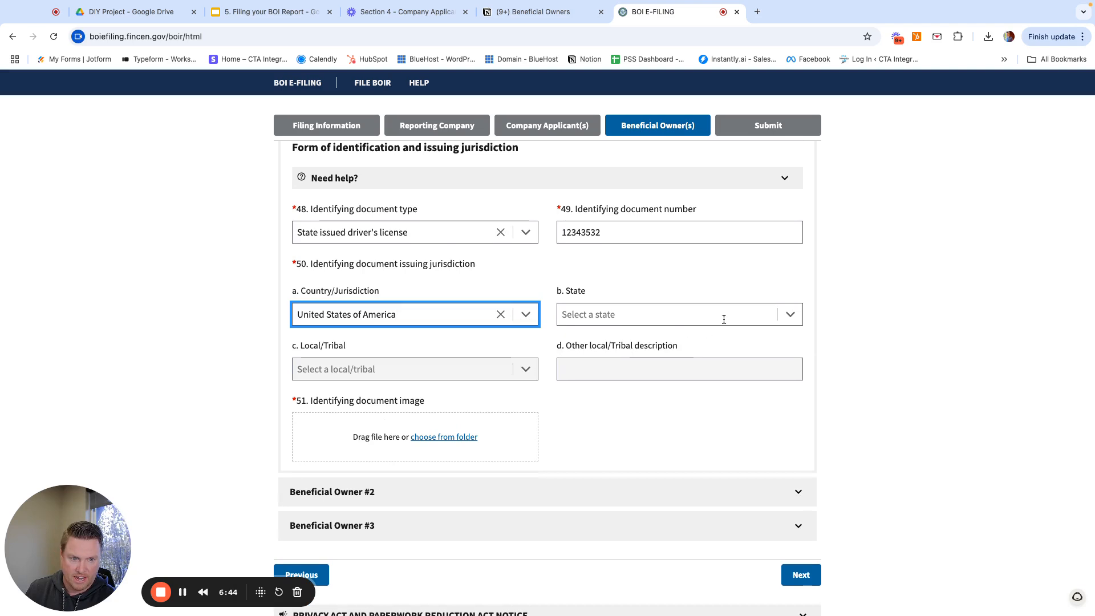
{"action": "left_click", "coordinate": [791, 317]}
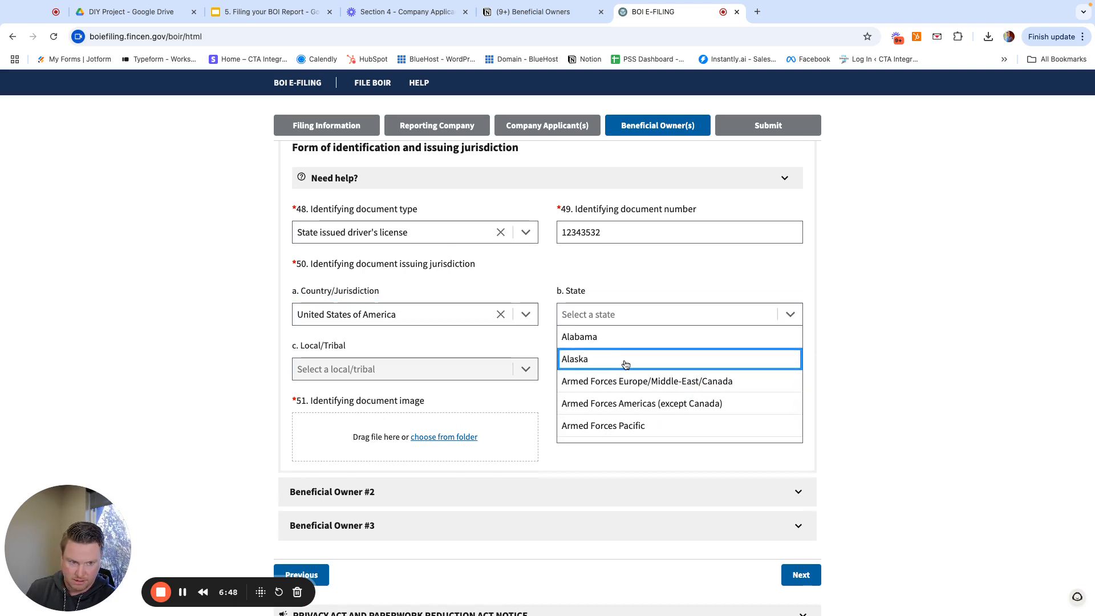
{"action": "scroll", "coordinate": [627, 396], "scroll_direction": "down", "scroll_amount": 5}
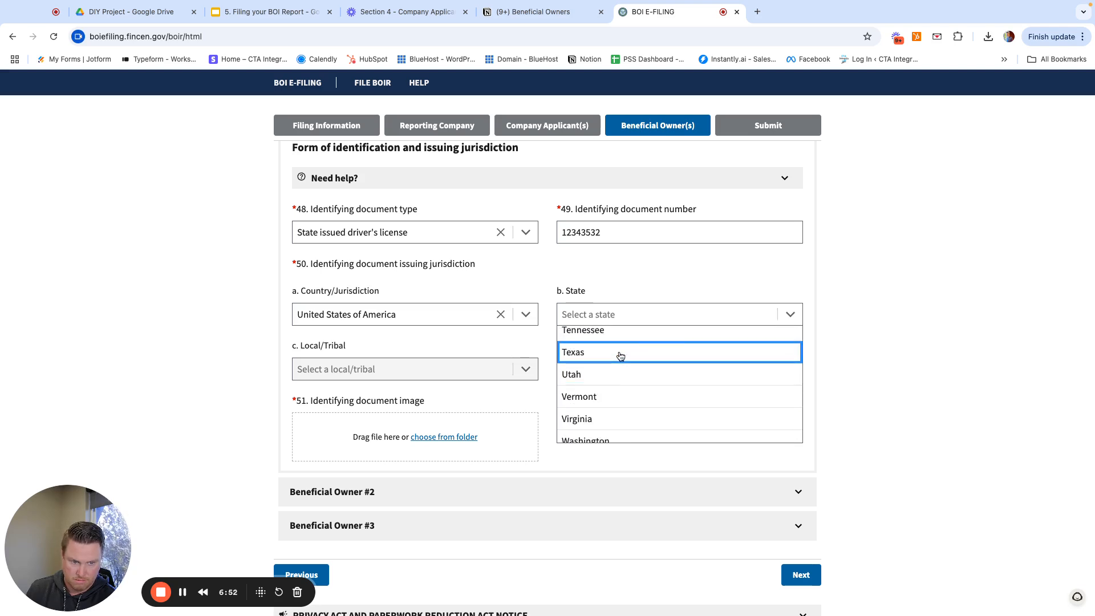
{"action": "left_click", "coordinate": [619, 353]}
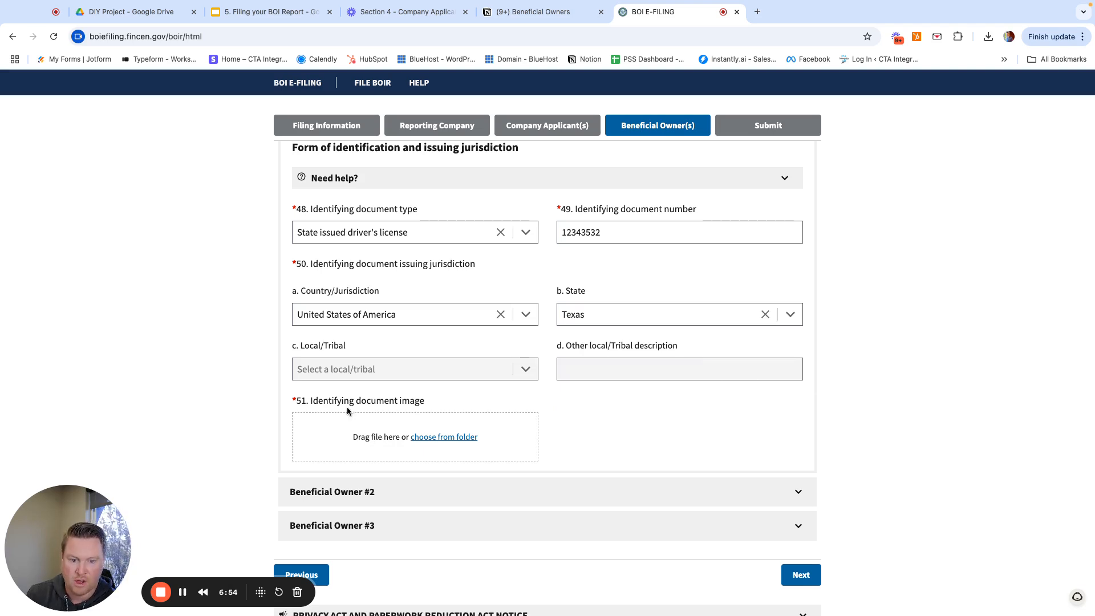
- Attach 1 copy.png as Owner #1's identifying document image
{"action": "left_click", "coordinate": [436, 443]}
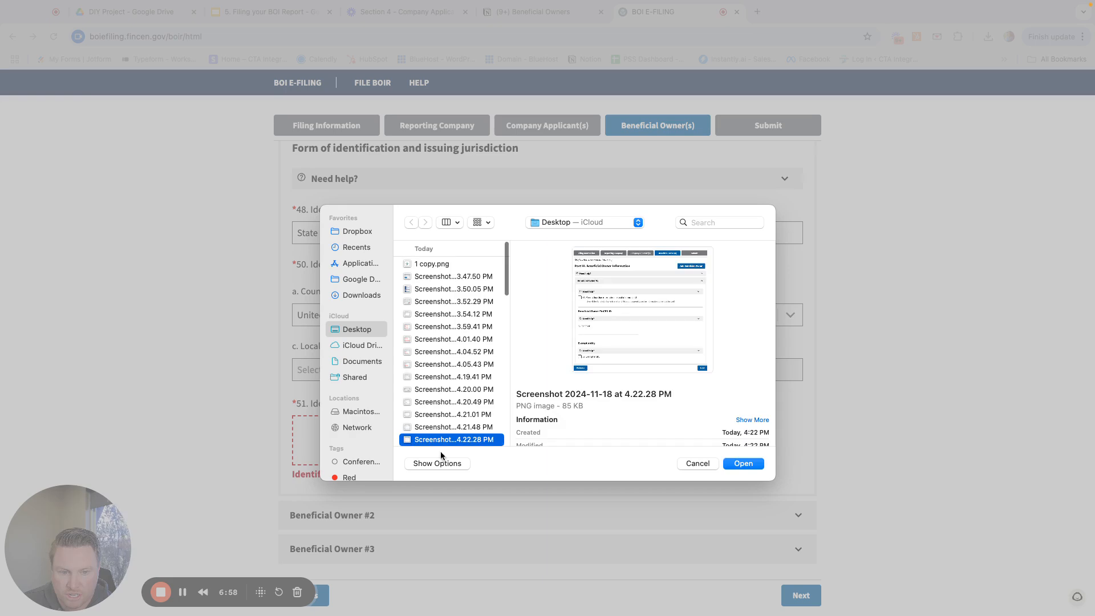
{"action": "left_click", "coordinate": [430, 266]}
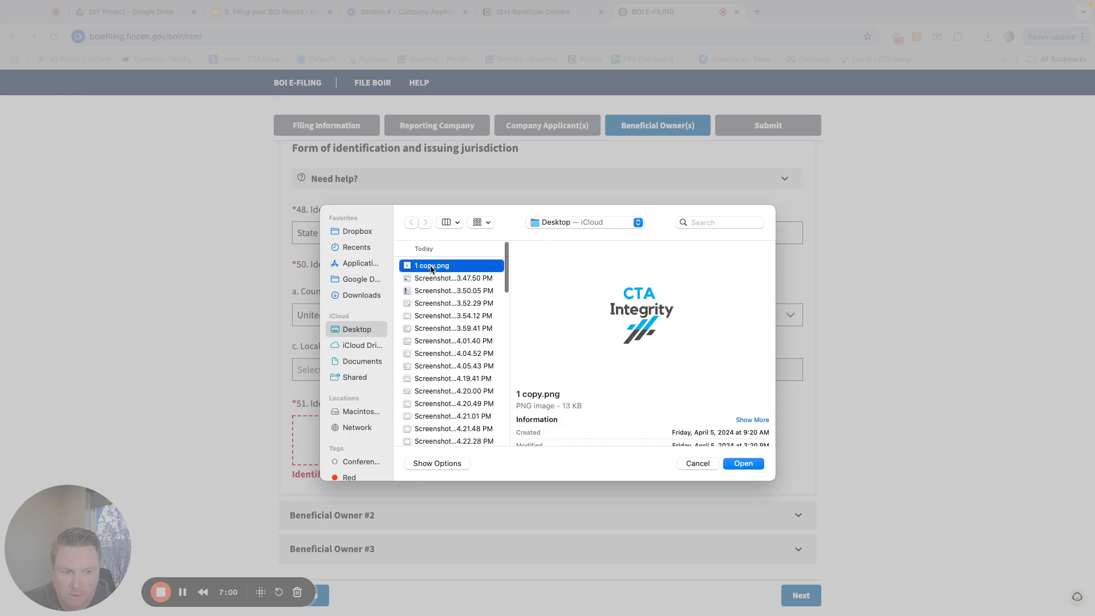
{"action": "double_click", "coordinate": [430, 266]}
- Collapse the Beneficial Owner #1 section
{"action": "scroll", "coordinate": [280, 457], "scroll_direction": "down", "scroll_amount": 2}
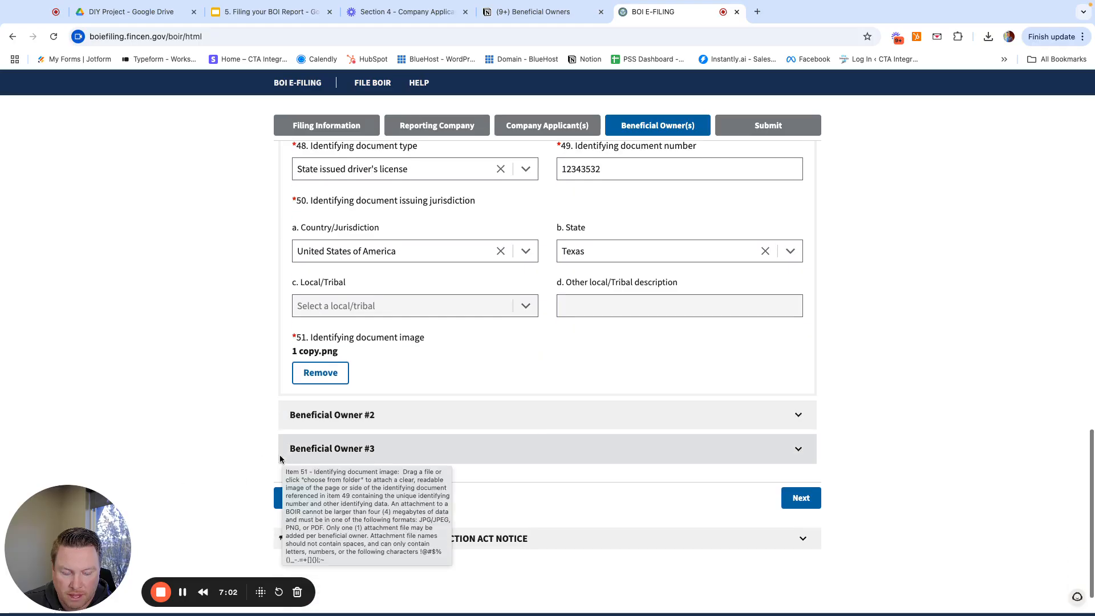
{"action": "scroll", "coordinate": [751, 359], "scroll_direction": "up", "scroll_amount": 2}
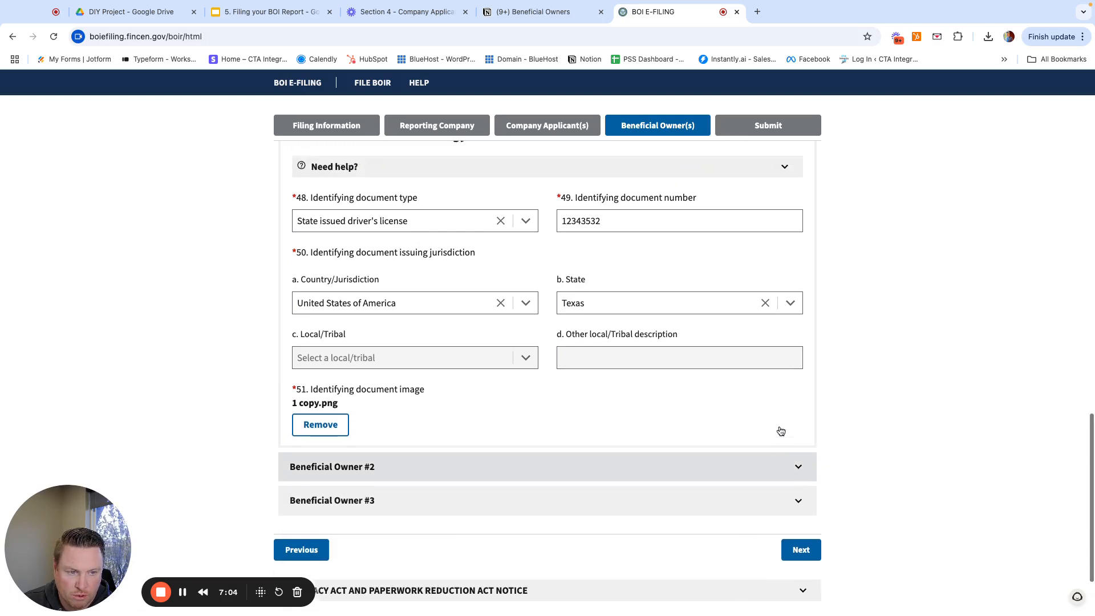
{"action": "scroll", "coordinate": [781, 430], "scroll_direction": "up", "scroll_amount": 13}
{"action": "scroll", "coordinate": [791, 392], "scroll_direction": "up", "scroll_amount": 5}
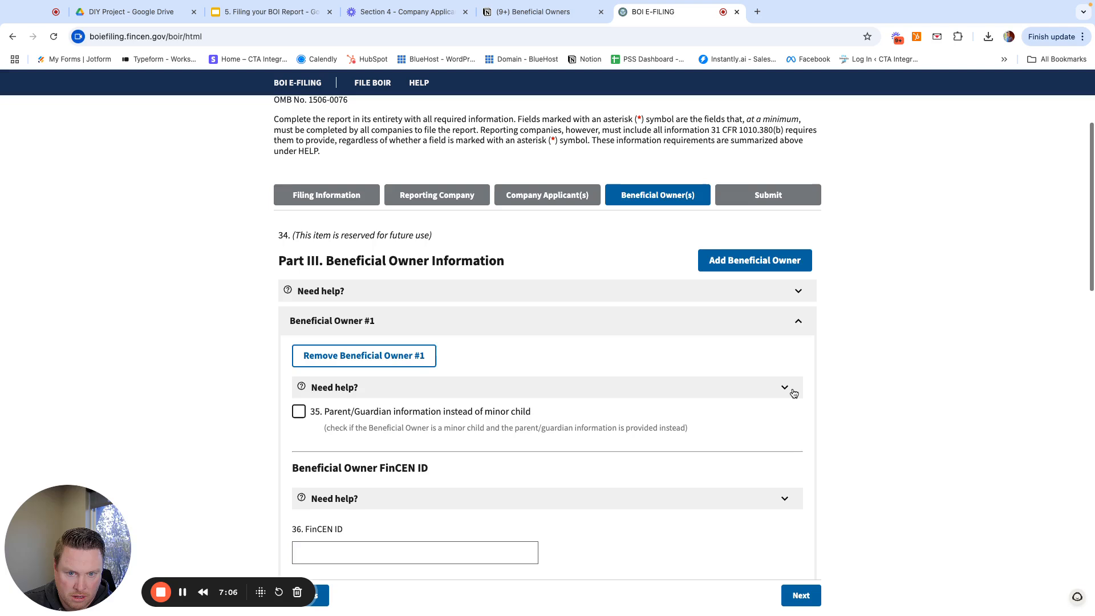
{"action": "scroll", "coordinate": [794, 393], "scroll_direction": "up", "scroll_amount": 2}
{"action": "left_click", "coordinate": [797, 321]}
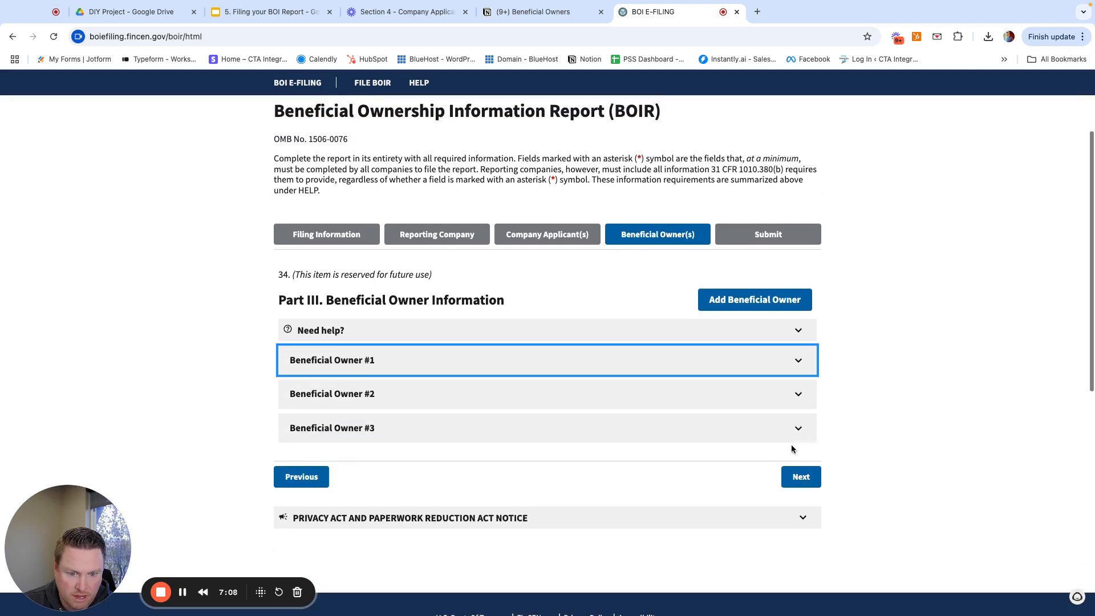
{"action": "left_click", "coordinate": [798, 393]}
{"action": "scroll", "coordinate": [559, 486], "scroll_direction": "down", "scroll_amount": 4}
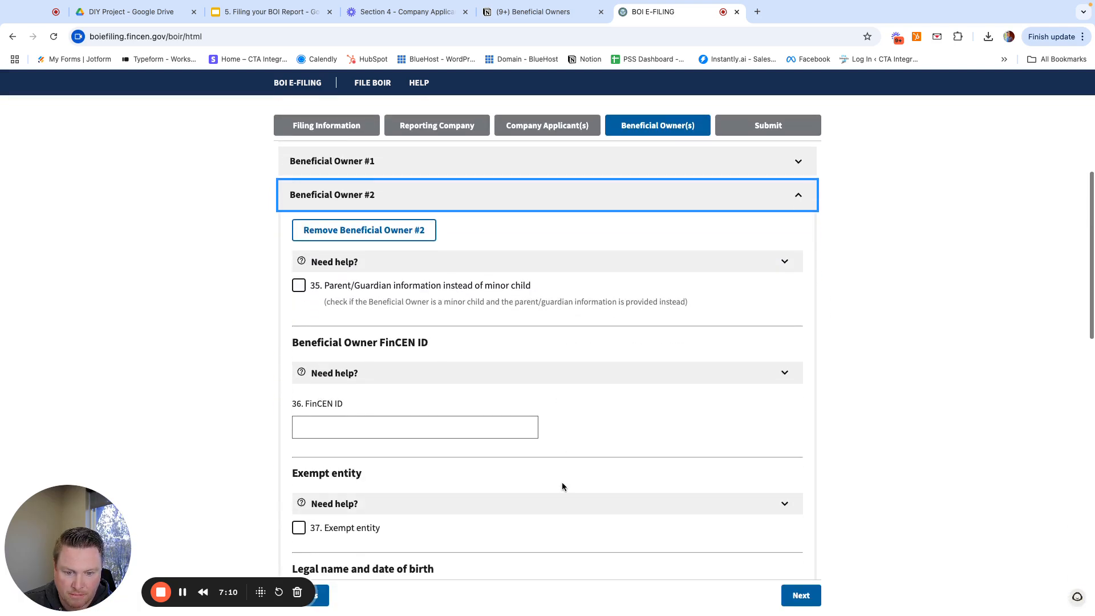
{"action": "scroll", "coordinate": [565, 487], "scroll_direction": "down", "scroll_amount": 1}
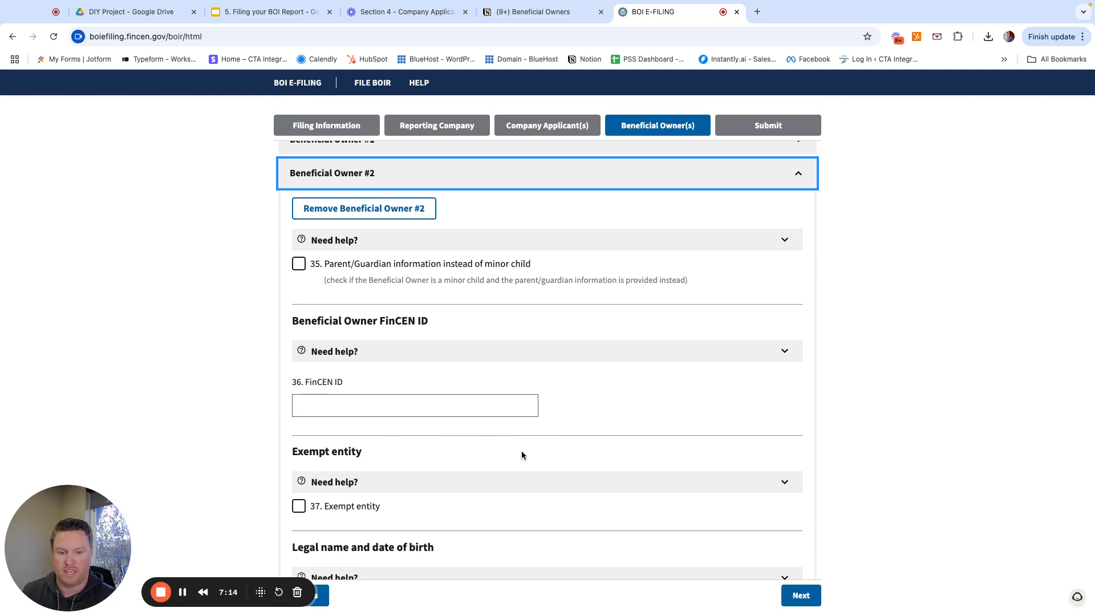
{"action": "scroll", "coordinate": [522, 451], "scroll_direction": "down", "scroll_amount": 5}
{"action": "left_click", "coordinate": [404, 372]}
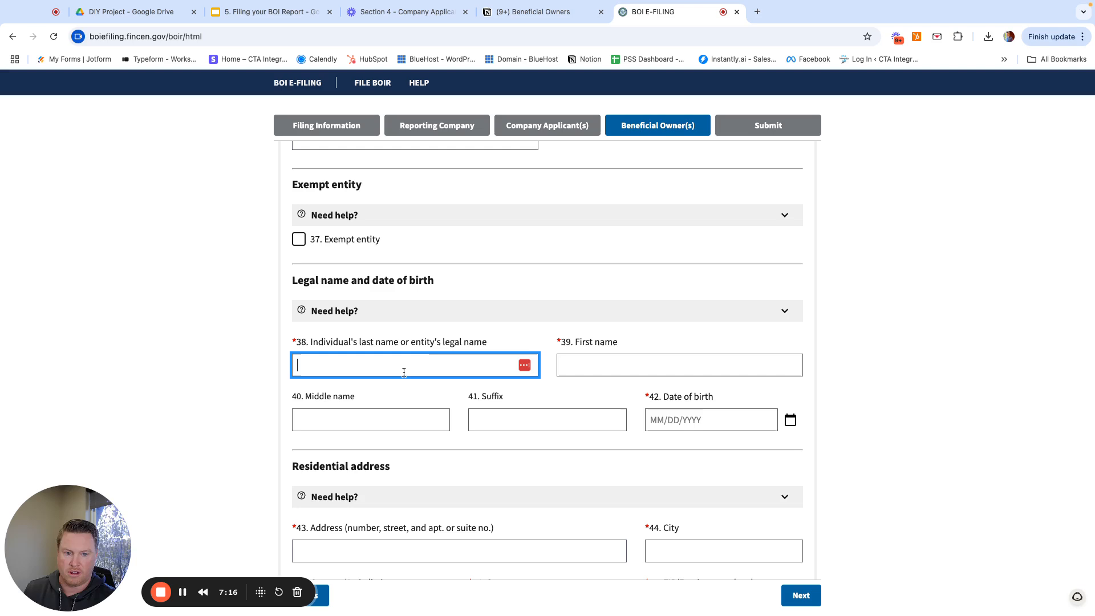
{"action": "key", "text": "Tab"}
{"action": "key", "text": "Tab"}
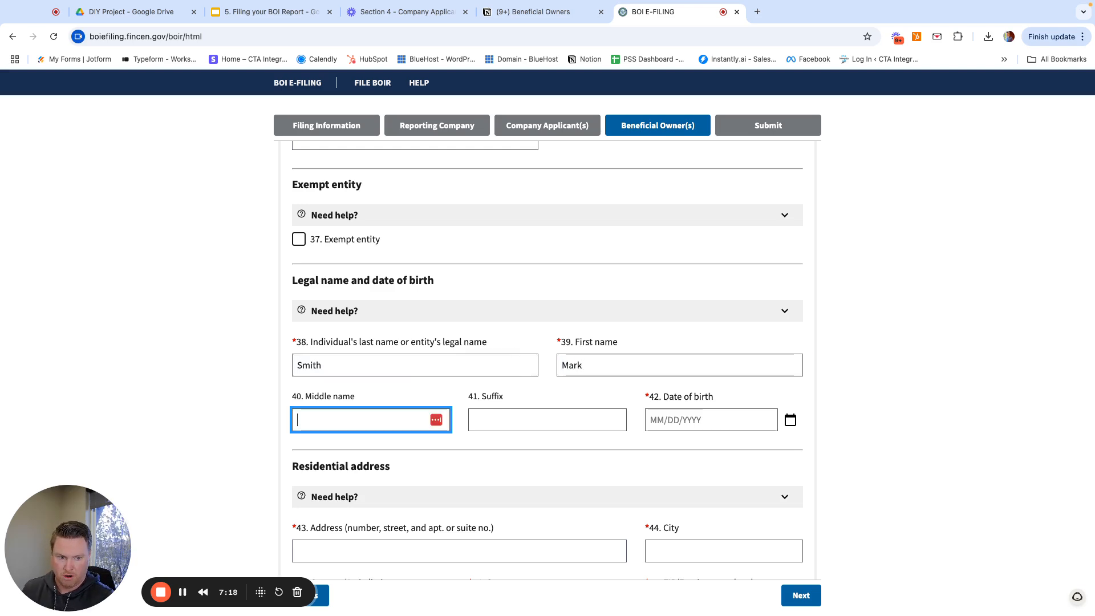
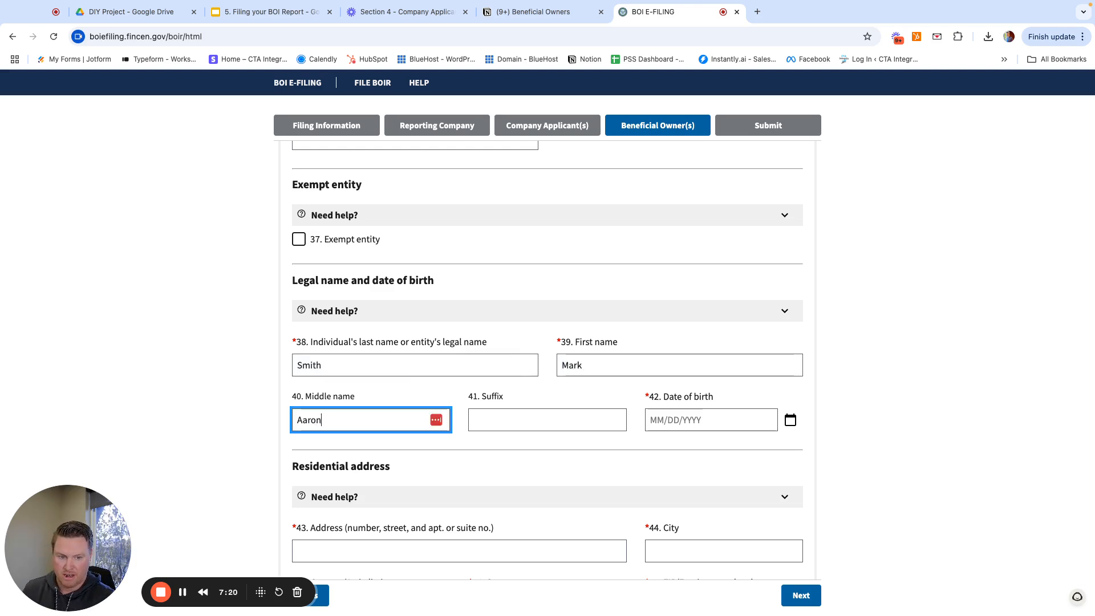
{"action": "key", "text": "Tab"}
{"action": "key", "text": "Tab"}
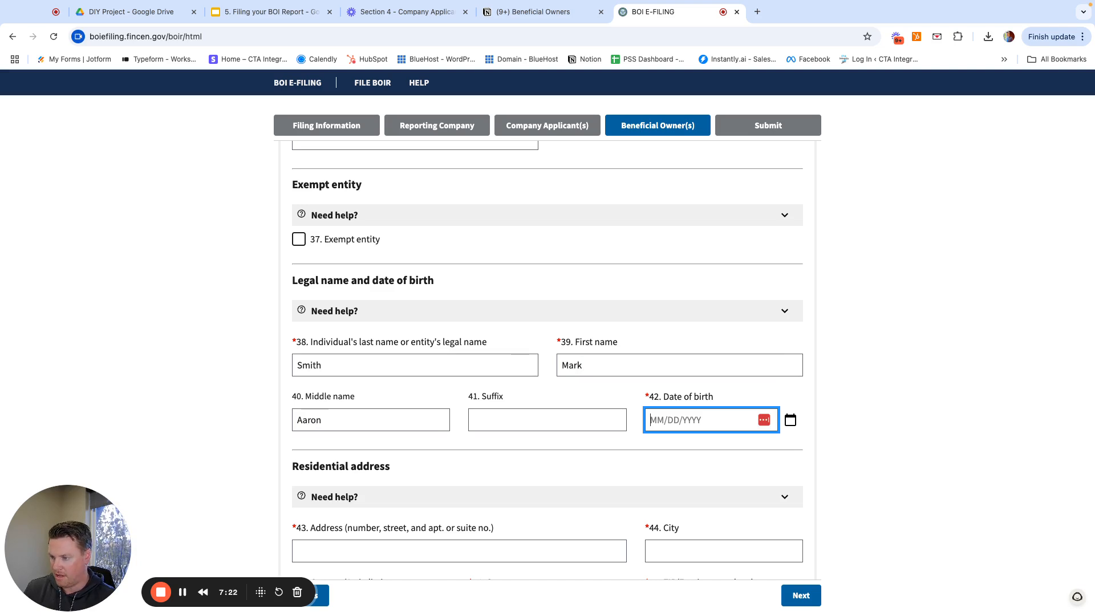
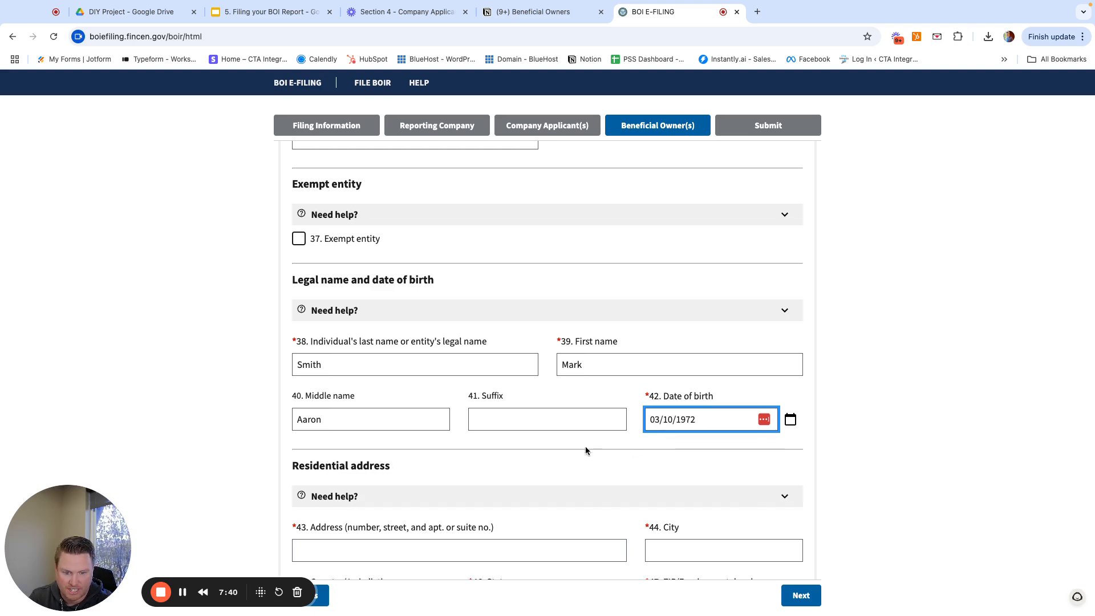
{"action": "scroll", "coordinate": [585, 446], "scroll_direction": "down", "scroll_amount": 1}
- Enter Owner #2's residential street address and the city Houston
{"action": "left_click", "coordinate": [400, 492]}
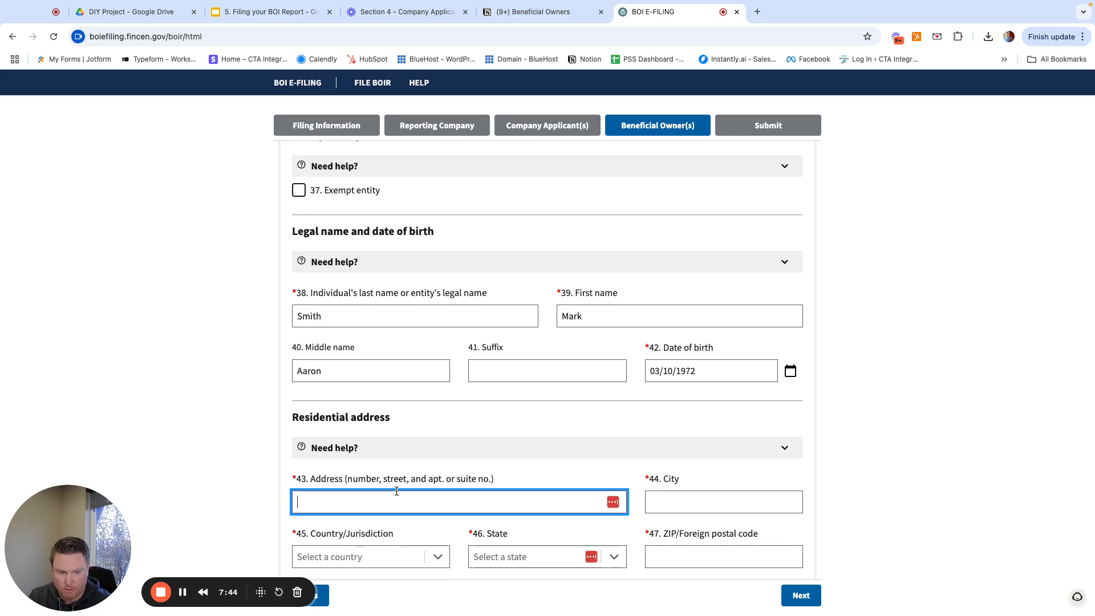
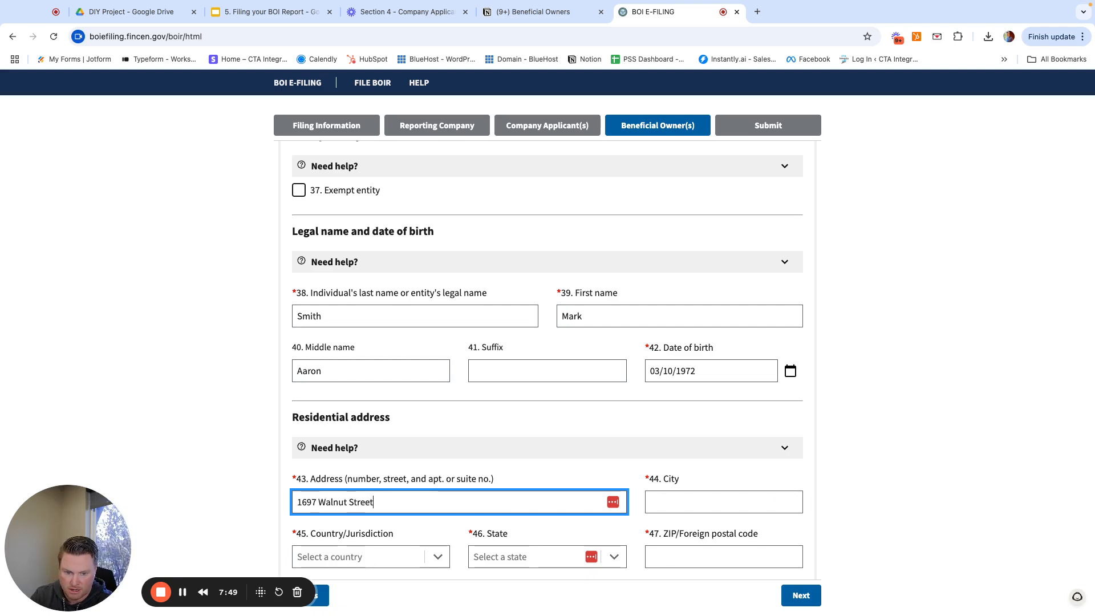
{"action": "key", "text": "Tab"}
{"action": "type", "text": "Houston"}
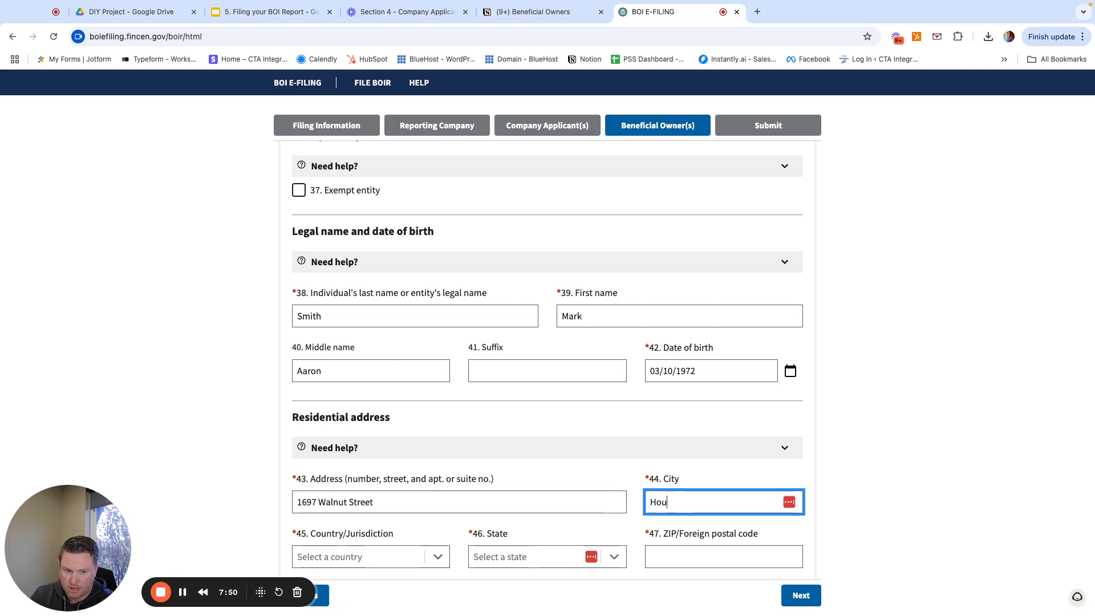
- Set the country to United States of America and the state to Texas, and enter the ZIP code
{"action": "key", "text": "Tab"}
{"action": "type", "text": "unit"}
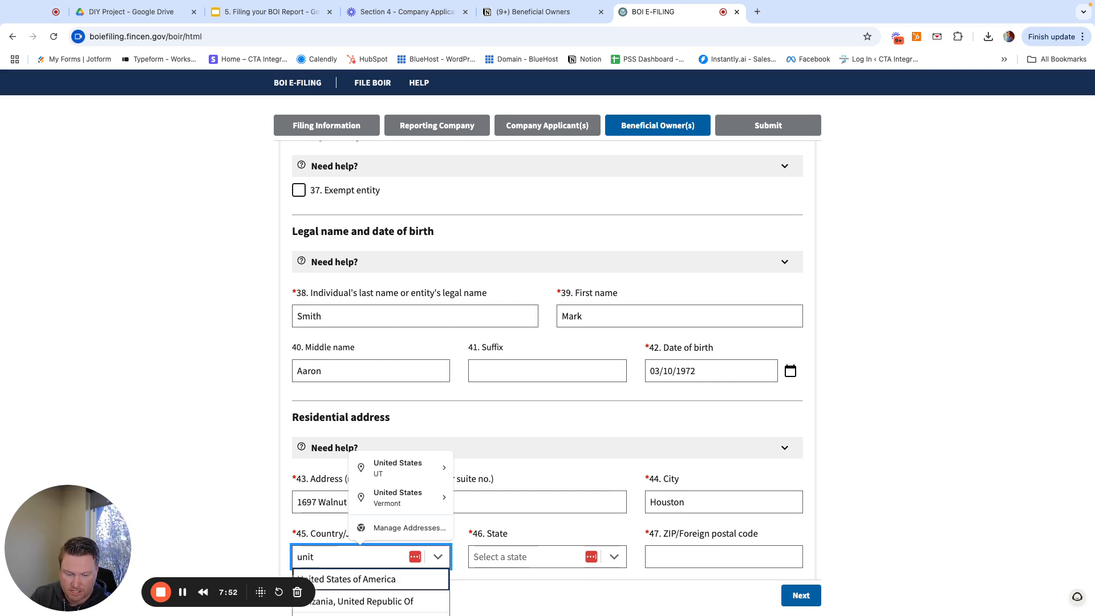
{"action": "key", "text": "Tab"}
{"action": "type", "text": "texas"}
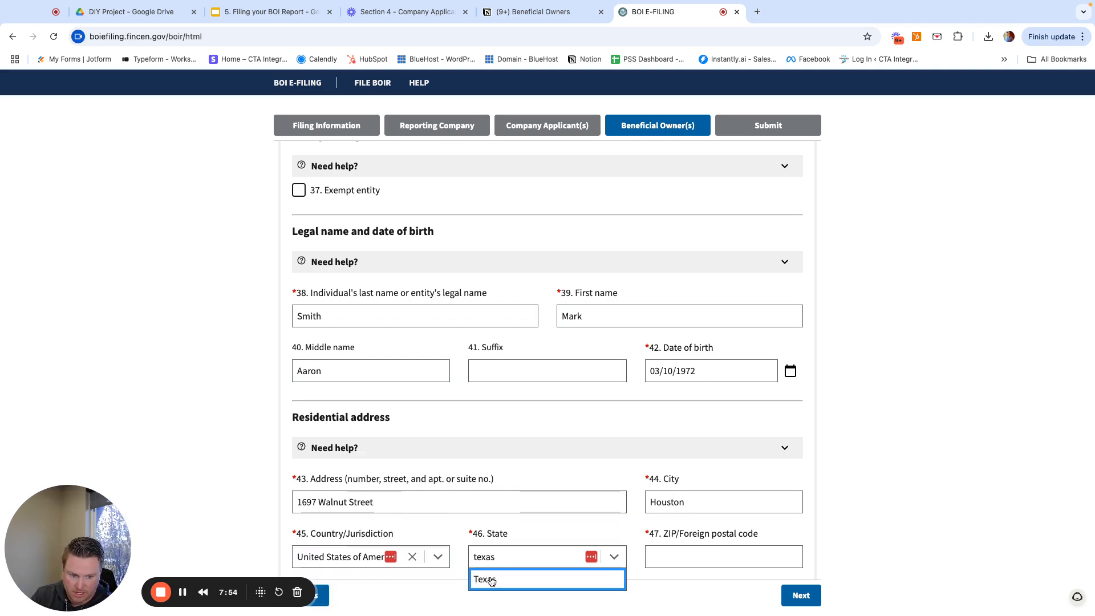
{"action": "left_click", "coordinate": [492, 580]}
{"action": "left_click", "coordinate": [708, 564]}
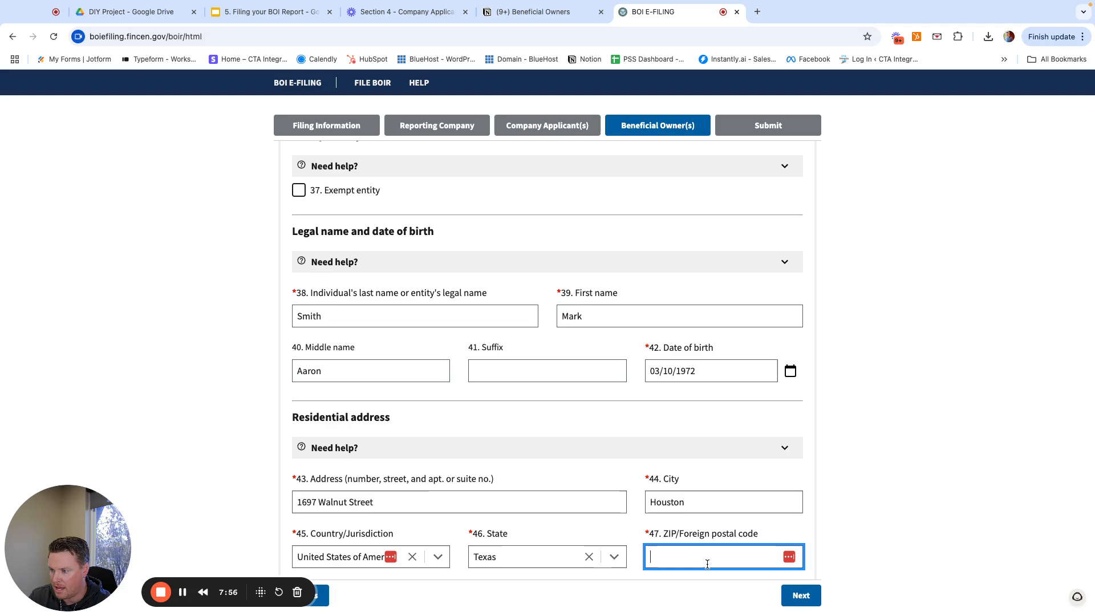
{"action": "type", "text": "75269"}
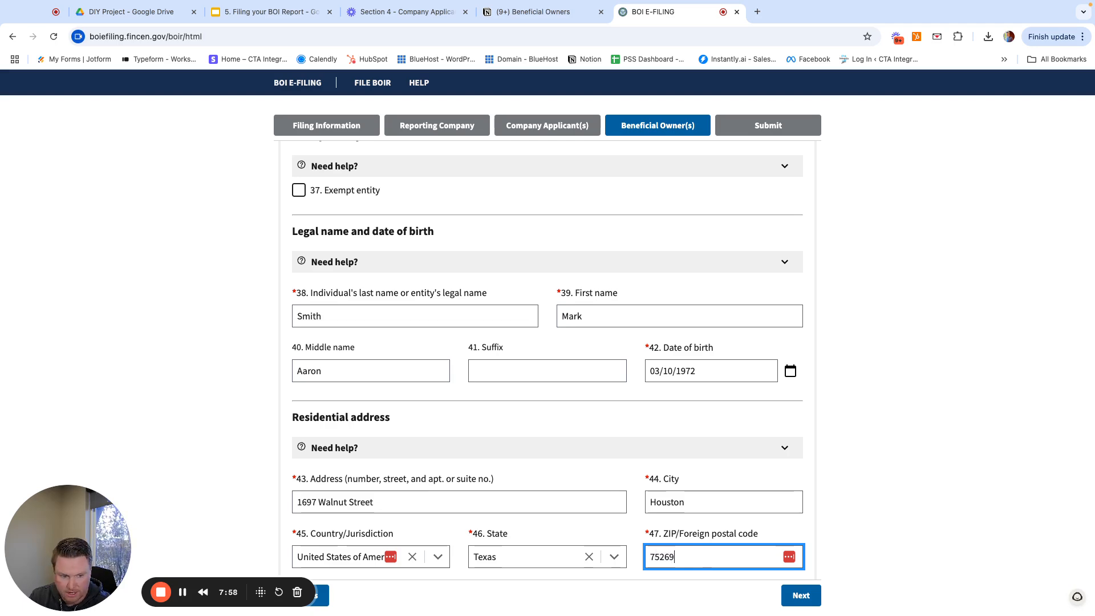
{"action": "scroll", "coordinate": [704, 486], "scroll_direction": "down", "scroll_amount": 5}
- Give Owner #2 a State issued driver's license with its number, issued by United States of America, Texas
{"action": "left_click", "coordinate": [342, 425]}
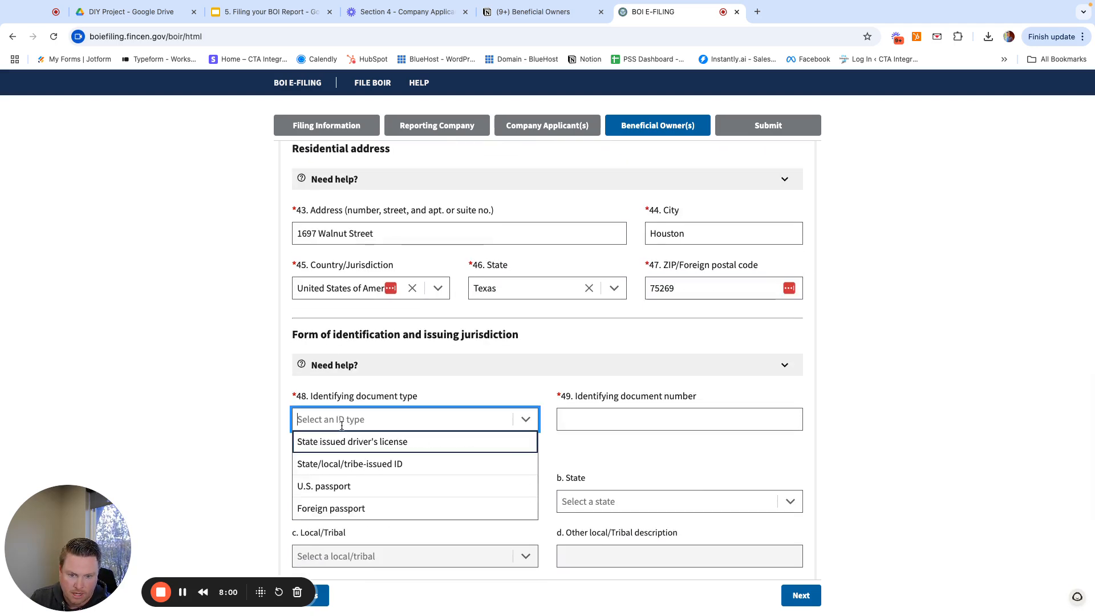
{"action": "left_click", "coordinate": [352, 442]}
{"action": "left_click", "coordinate": [647, 413]}
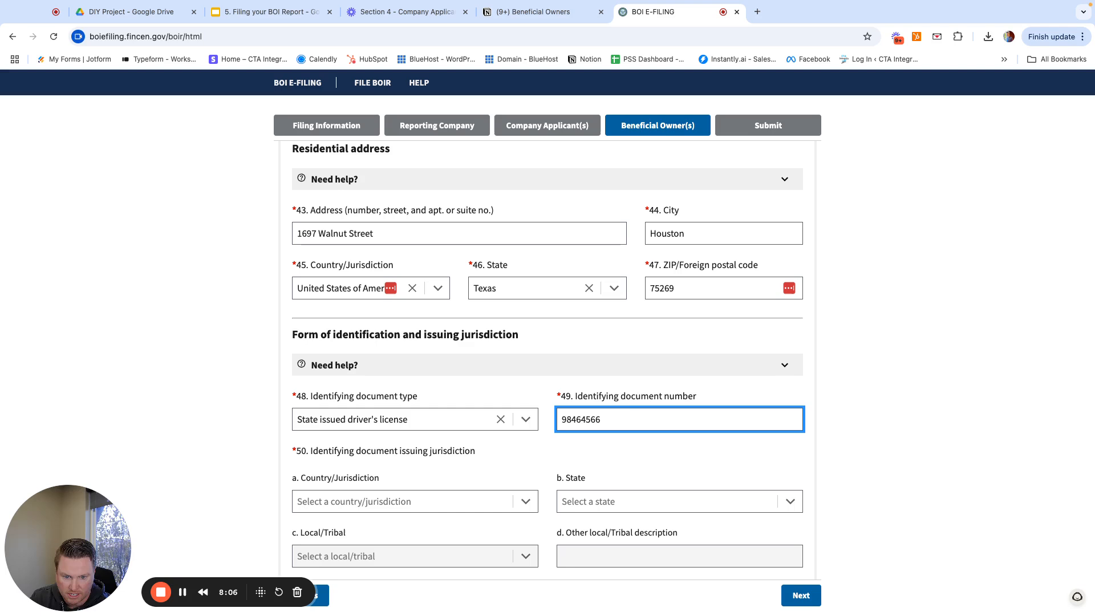
{"action": "left_click", "coordinate": [379, 502]}
{"action": "left_click", "coordinate": [323, 525]}
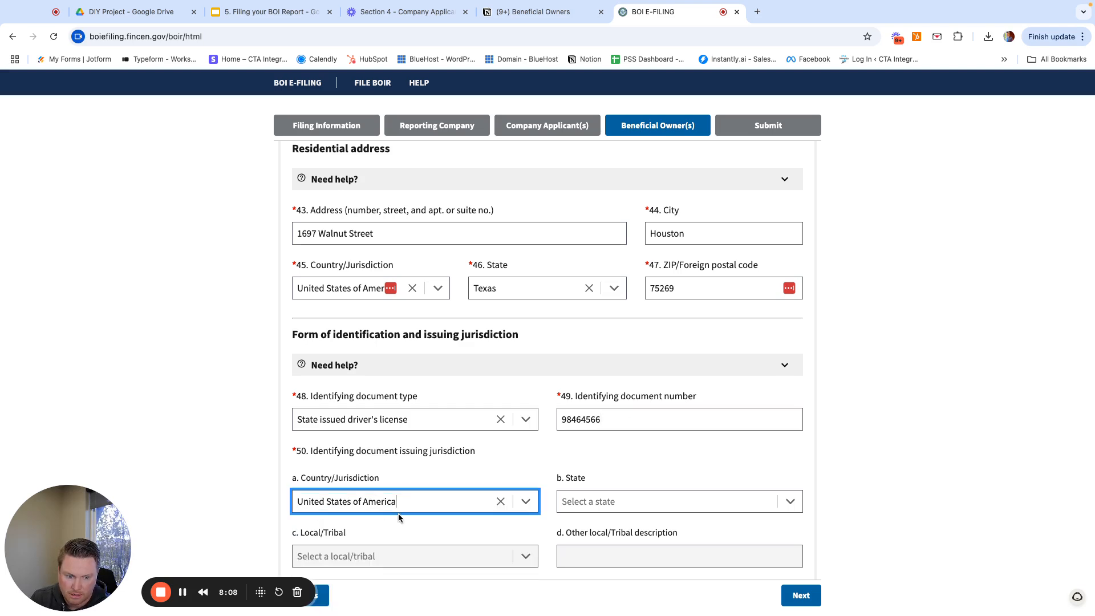
{"action": "left_click", "coordinate": [588, 505]}
{"action": "type", "text": "texas"}
{"action": "left_click", "coordinate": [589, 533]}
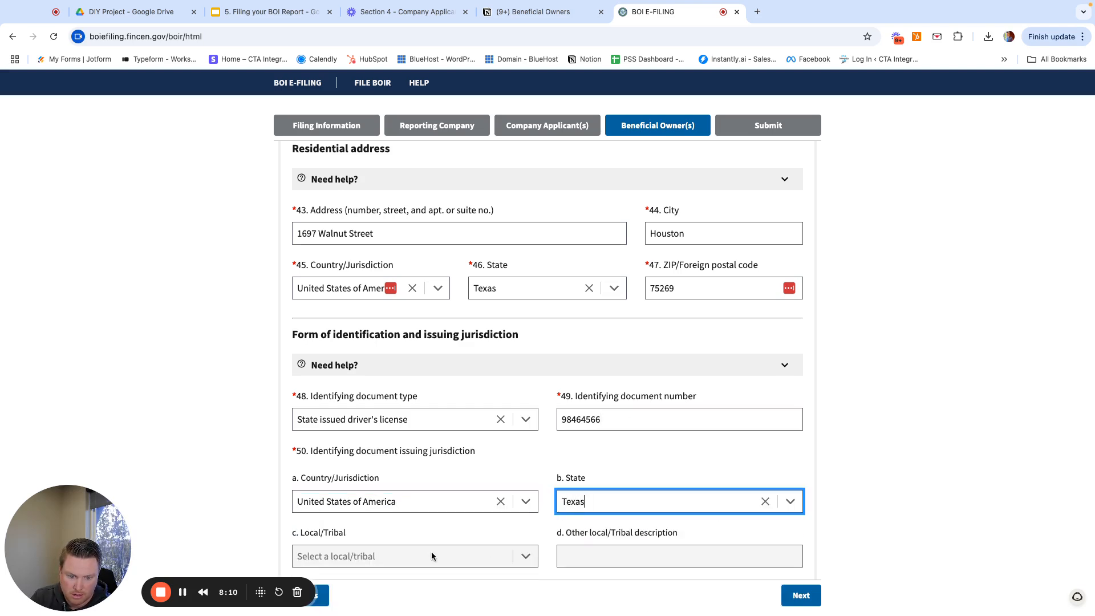
- Attach 1 copy.png as Owner #2's ID image and expand Beneficial Owner #3
{"action": "scroll", "coordinate": [429, 553], "scroll_direction": "down", "scroll_amount": 4}
{"action": "left_click", "coordinate": [379, 428]}
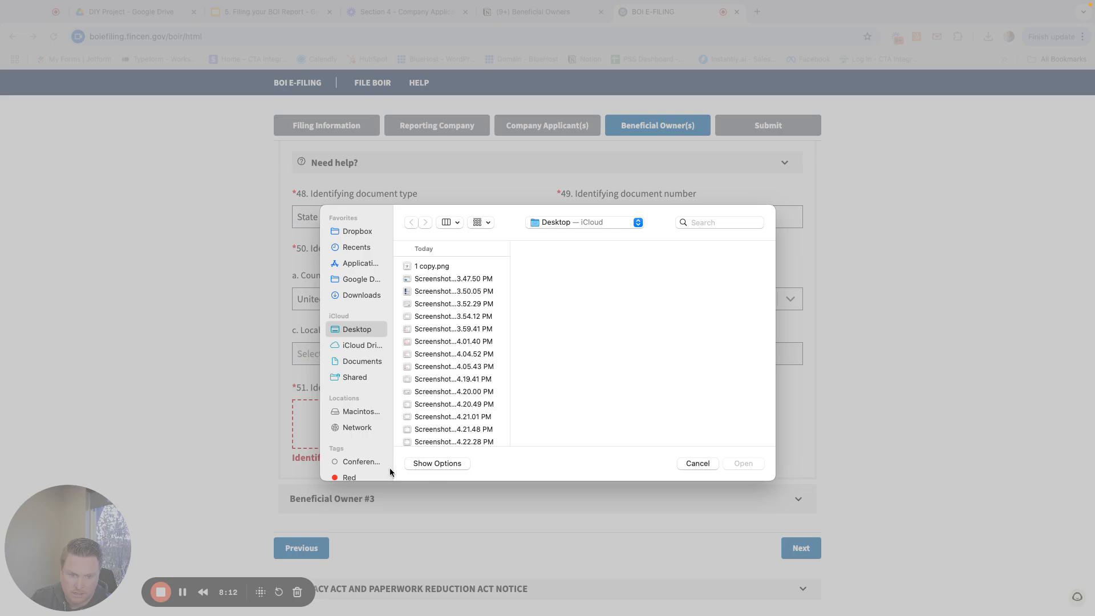
{"action": "left_click", "coordinate": [431, 263]}
{"action": "left_click", "coordinate": [743, 463]}
{"action": "scroll", "coordinate": [485, 468], "scroll_direction": "down", "scroll_amount": 2}
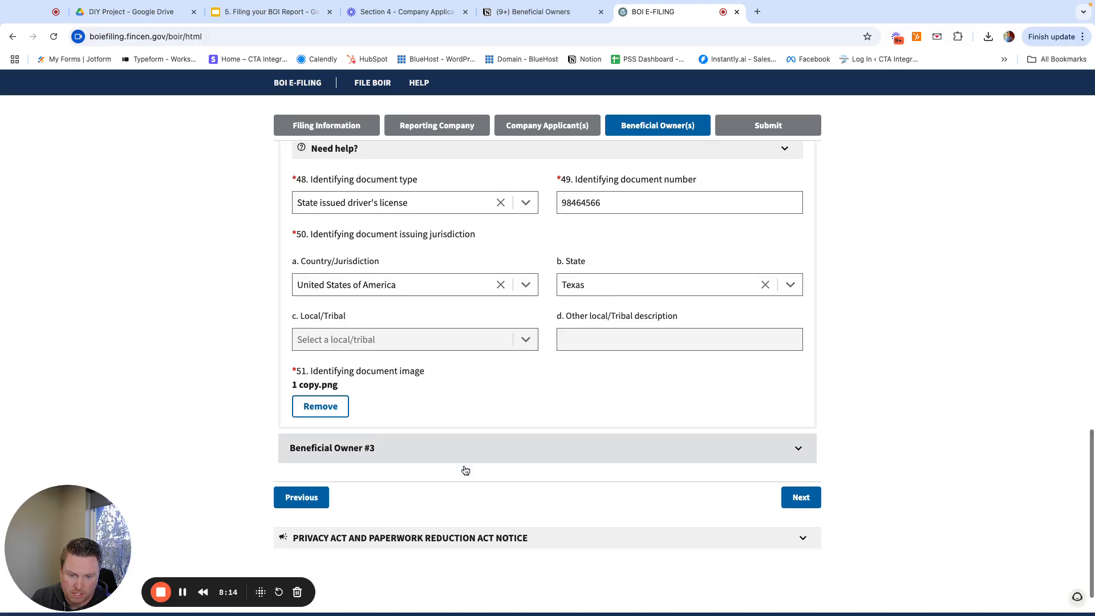
{"action": "left_click", "coordinate": [643, 398]}
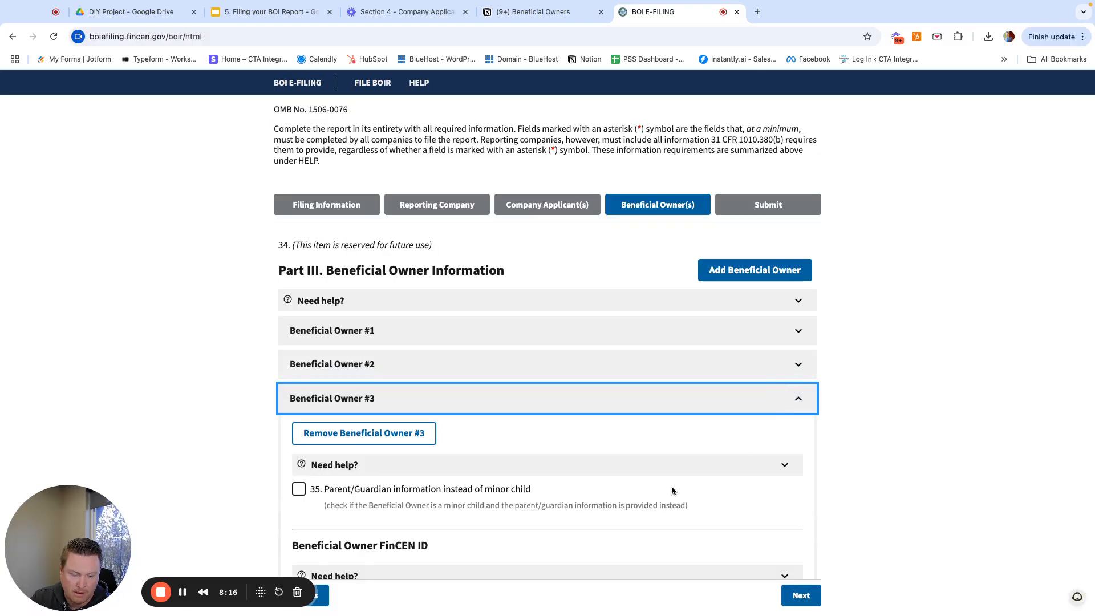
{"action": "scroll", "coordinate": [672, 489], "scroll_direction": "down", "scroll_amount": 4}
{"action": "scroll", "coordinate": [427, 403], "scroll_direction": "down", "scroll_amount": 1}
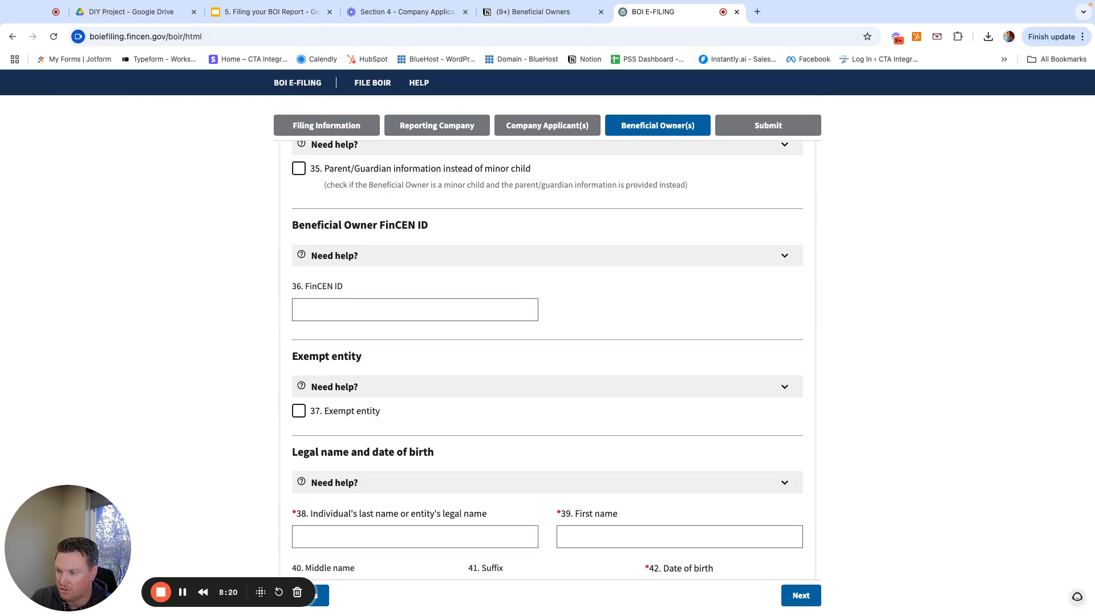
{"action": "scroll", "coordinate": [388, 441], "scroll_direction": "down", "scroll_amount": 1}
{"action": "left_click", "coordinate": [352, 468]}
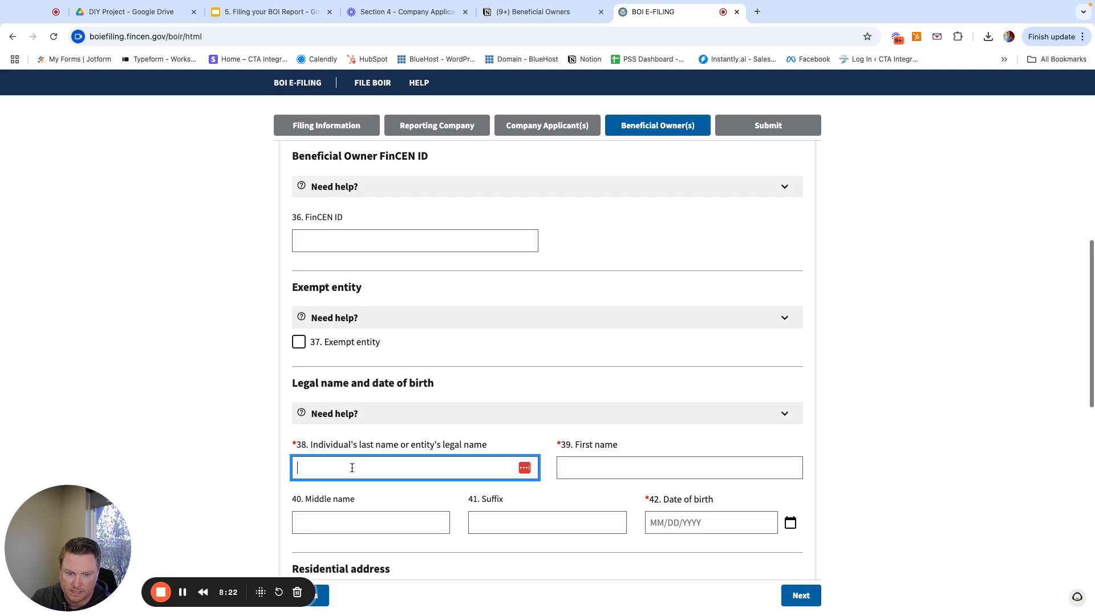
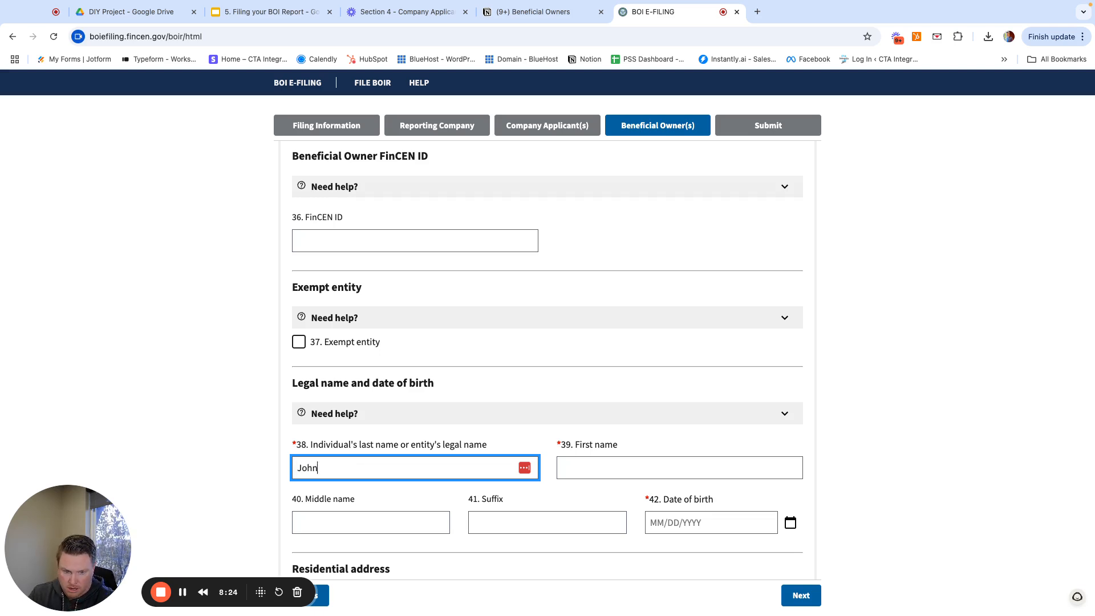
{"action": "key", "text": "Tab"}
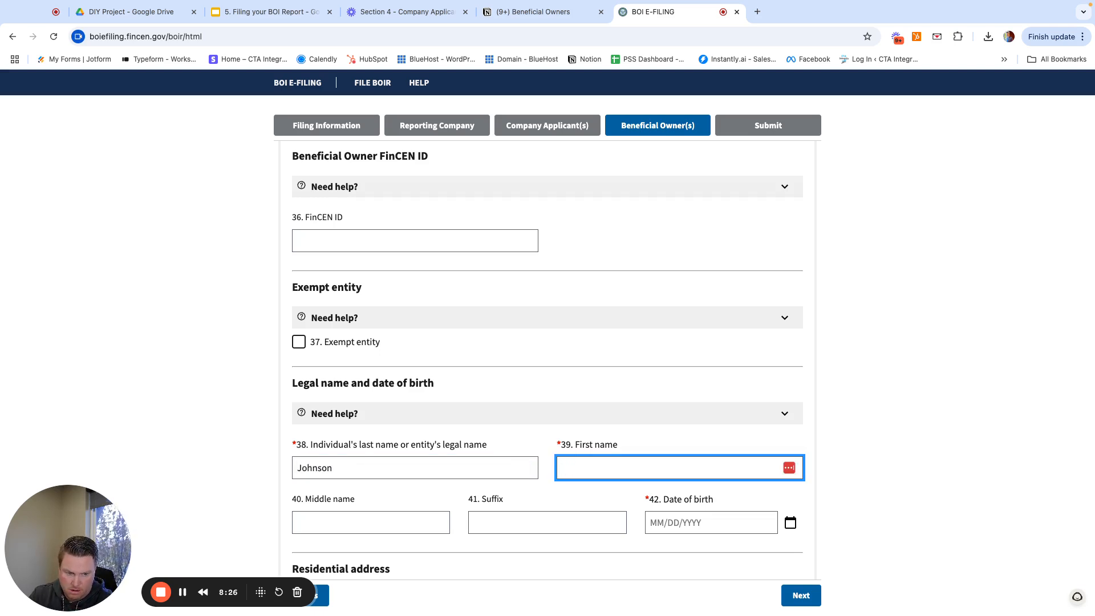
{"action": "key", "text": "Tab"}
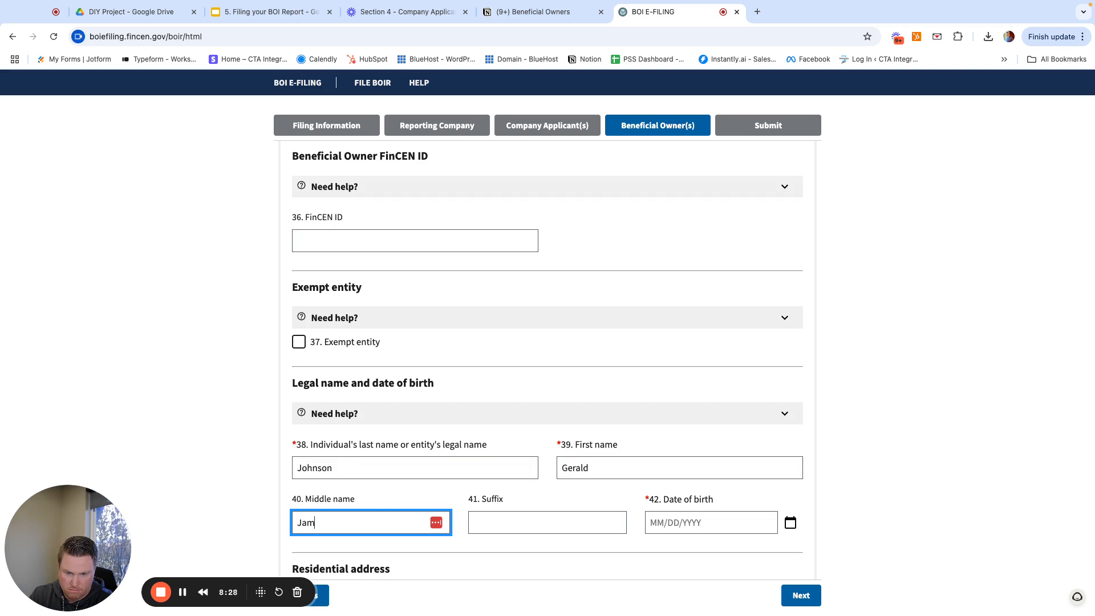
{"action": "key", "text": "Tab"}
{"action": "key", "text": "Tab"}
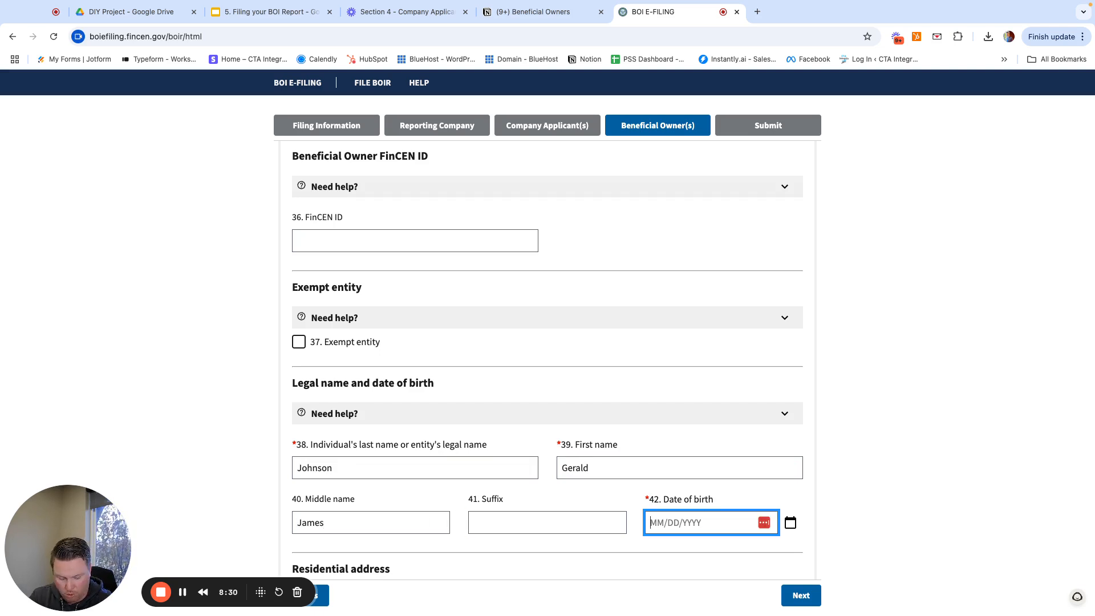
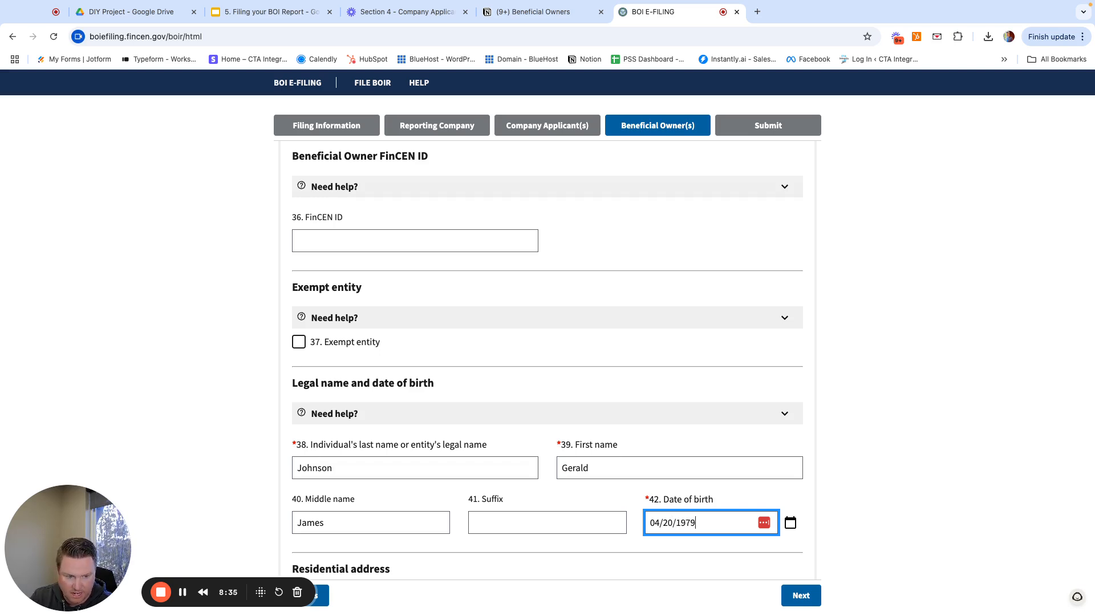
{"action": "scroll", "coordinate": [434, 485], "scroll_direction": "down", "scroll_amount": 5}
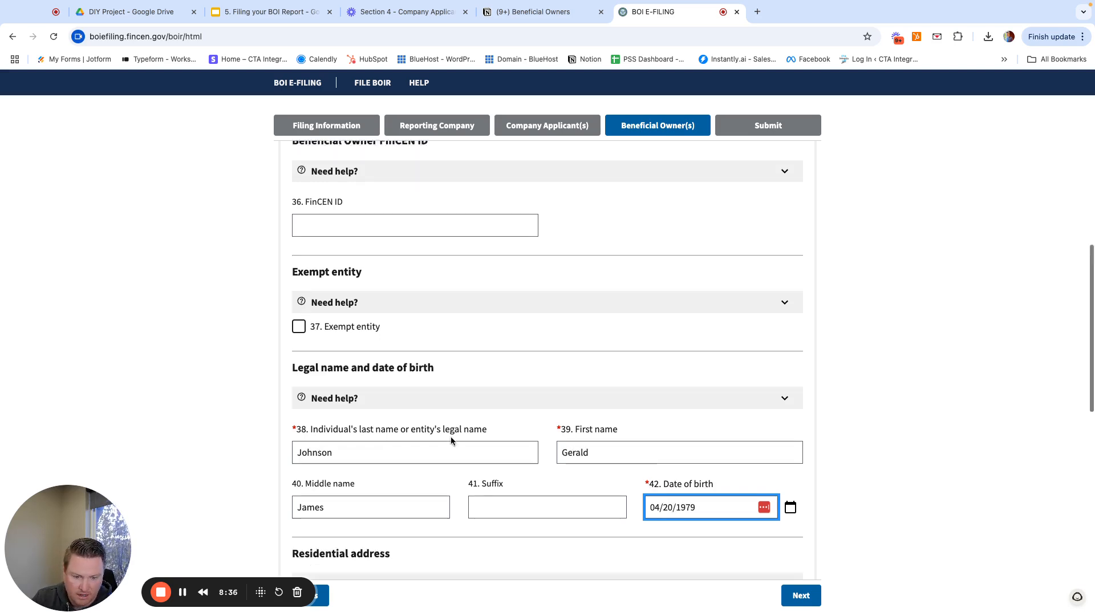
- Enter Owner #3's residential street address and the city Houston
{"action": "left_click", "coordinate": [387, 500]}
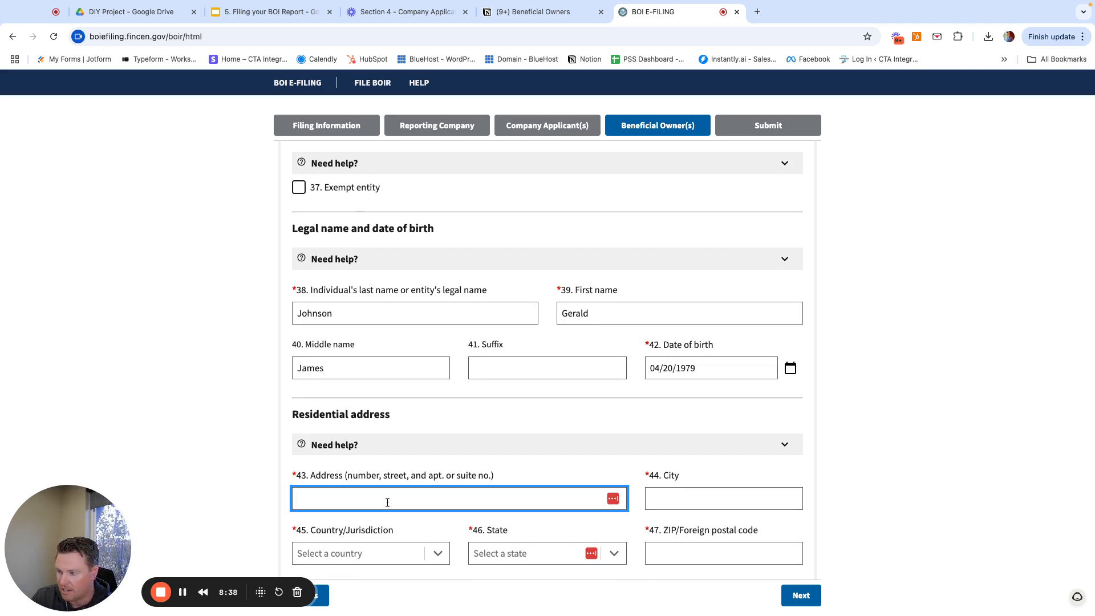
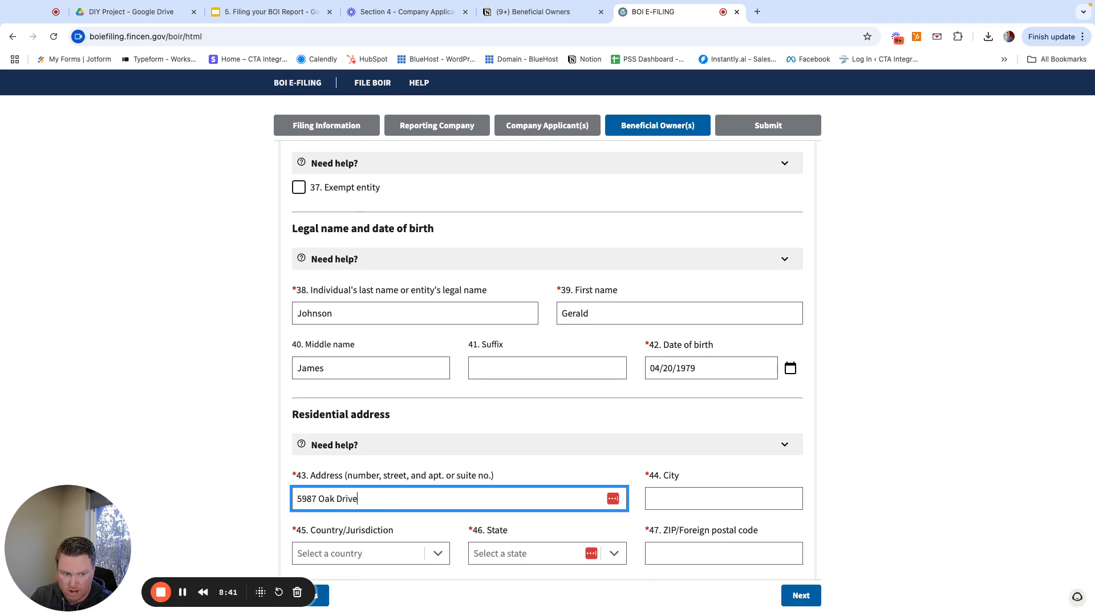
{"action": "key", "text": "Tab"}
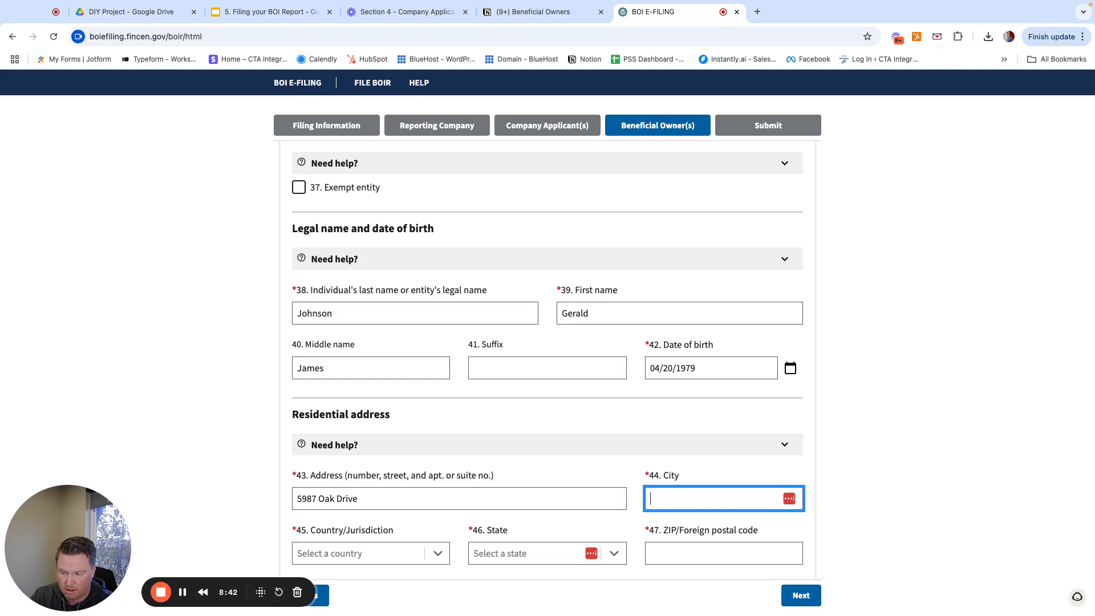
{"action": "type", "text": "Houston"}
- Set the country to United States of America and the state to Texas, and enter the ZIP code
{"action": "key", "text": "Tab"}
{"action": "type", "text": "t"}
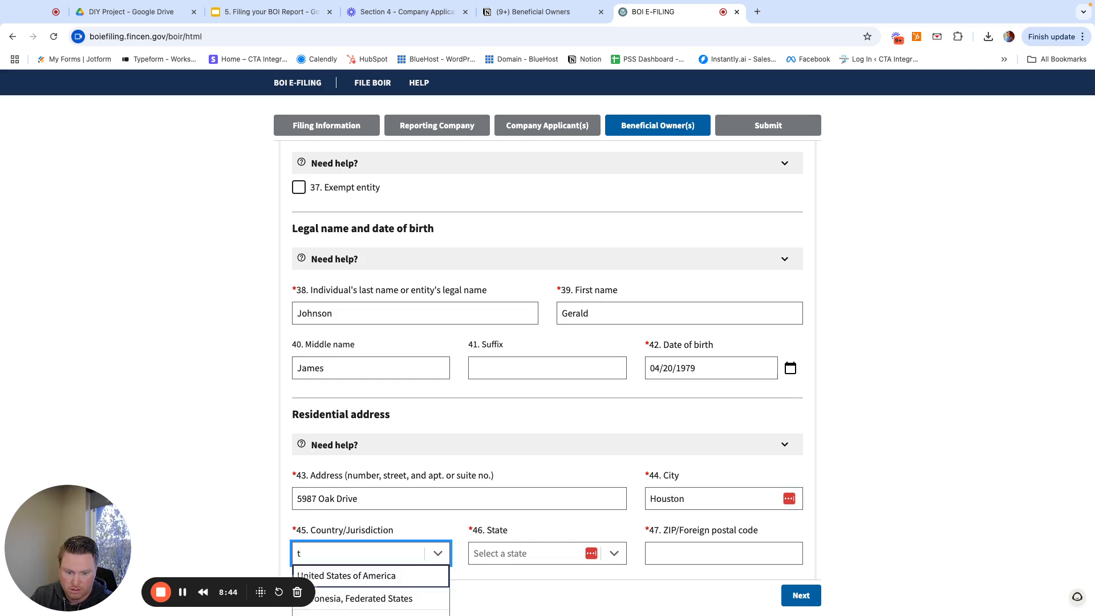
{"action": "key", "text": "Tab"}
{"action": "type", "text": "texas"}
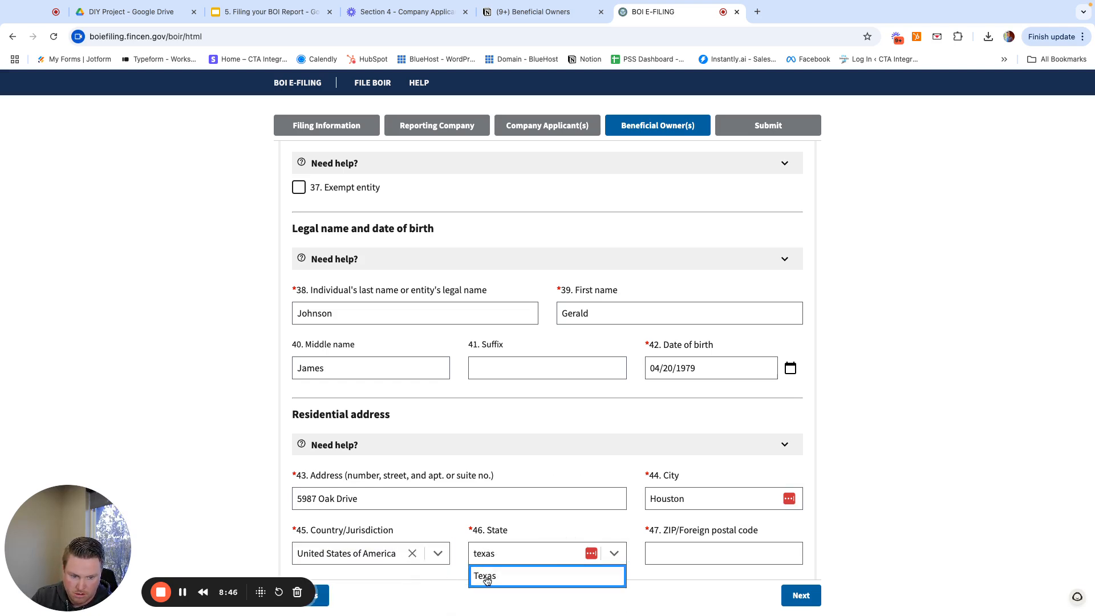
{"action": "left_click", "coordinate": [486, 580]}
{"action": "left_click", "coordinate": [694, 552]}
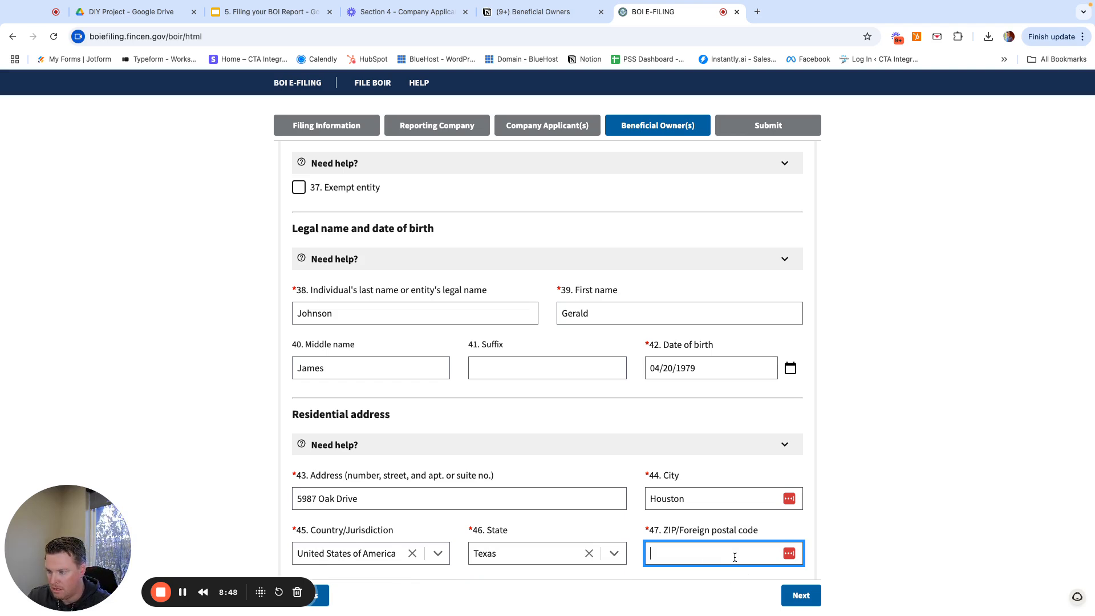
{"action": "type", "text": "75269"}
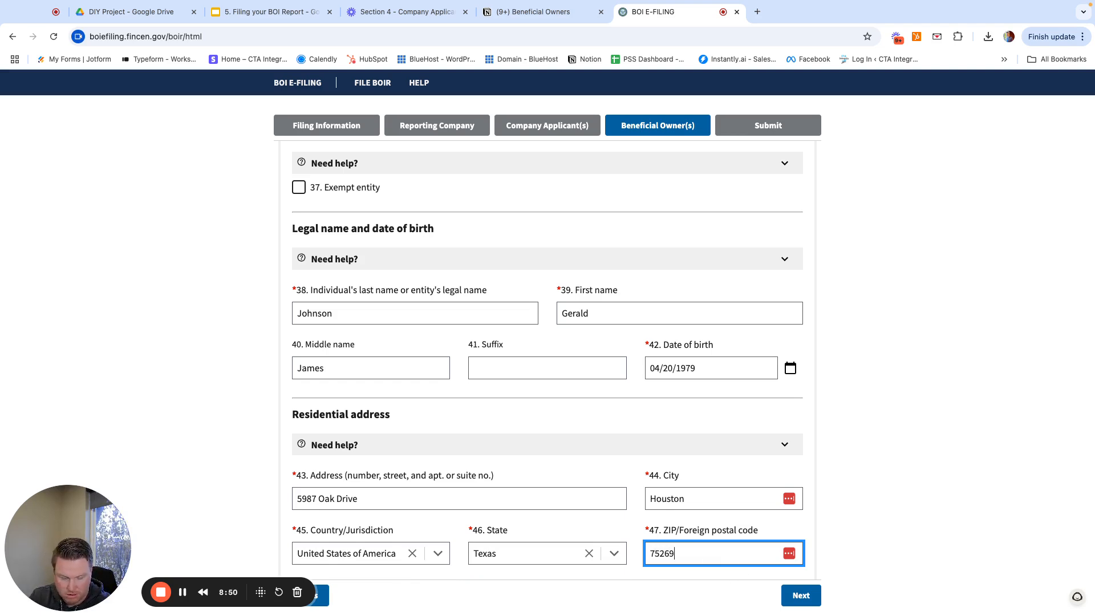
{"action": "scroll", "coordinate": [721, 543], "scroll_direction": "down", "scroll_amount": 4}
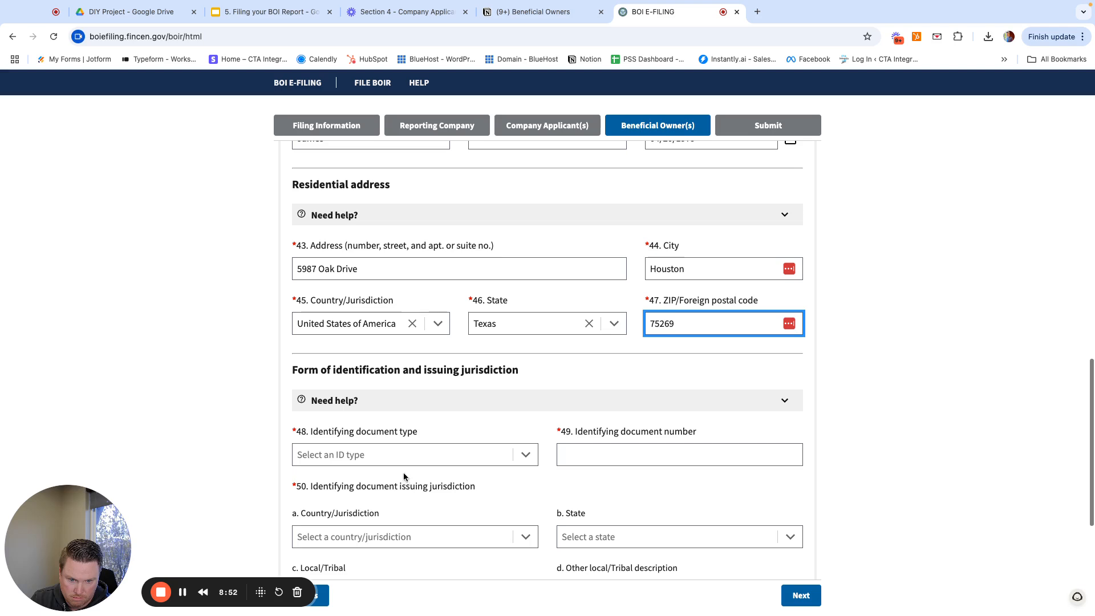
- Make Owner #3's identifying document a U.S. passport and enter its number
{"action": "left_click", "coordinate": [387, 453]}
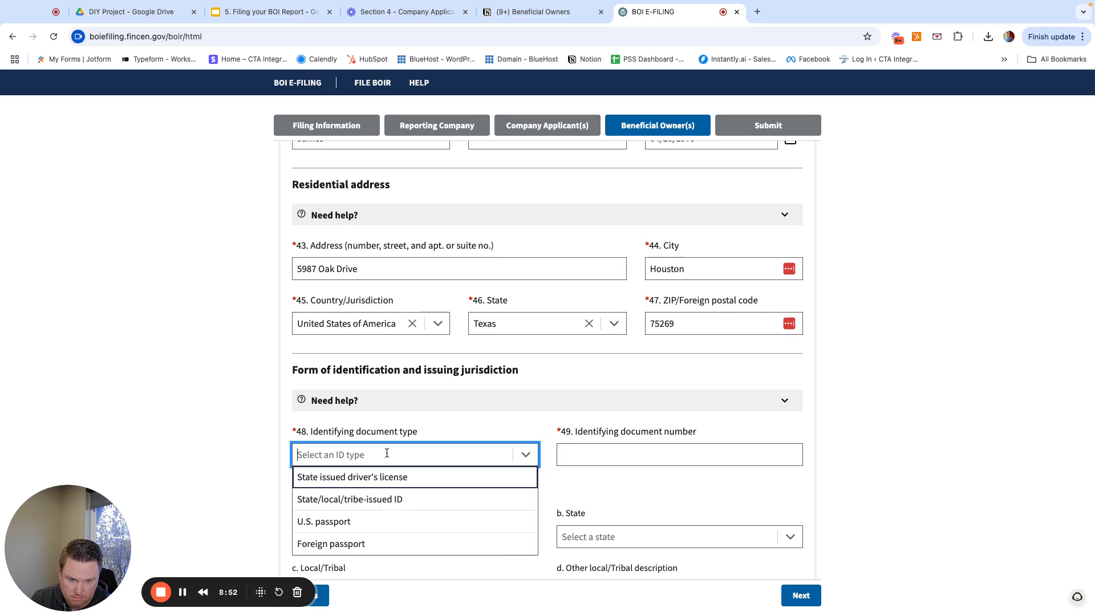
{"action": "left_click", "coordinate": [378, 522]}
{"action": "left_click", "coordinate": [581, 457]}
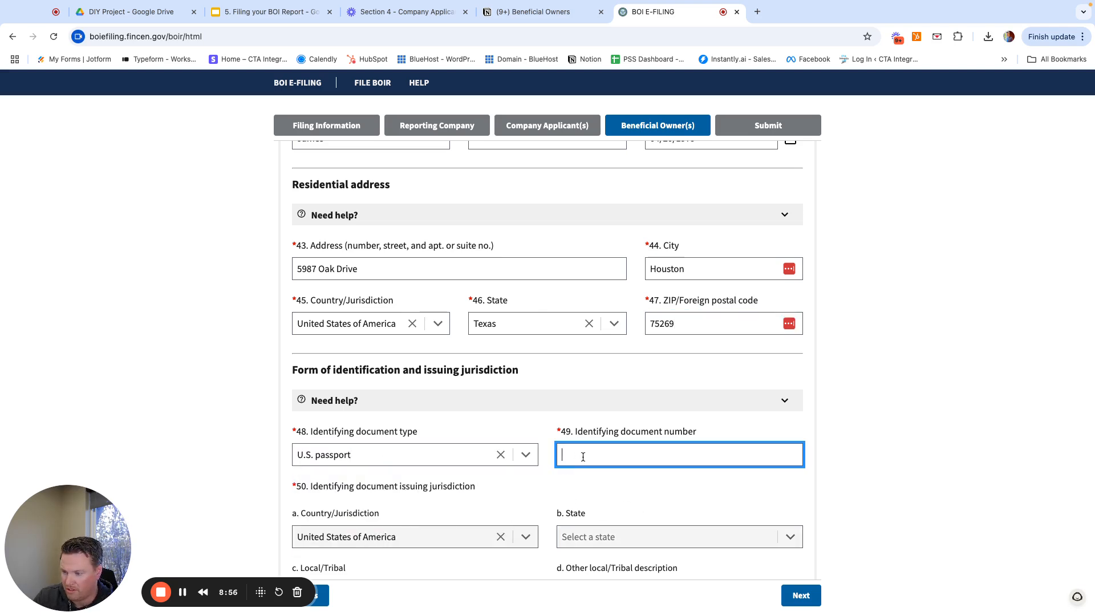
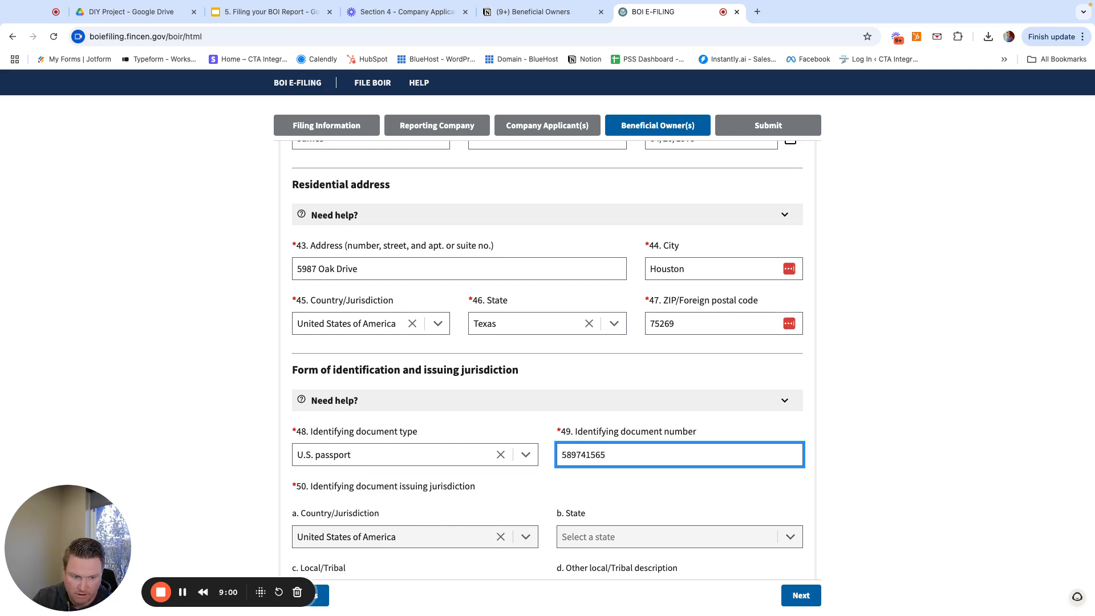
- Attach 1 copy.png as Owner #3's identifying document image
{"action": "scroll", "coordinate": [577, 488], "scroll_direction": "down", "scroll_amount": 5}
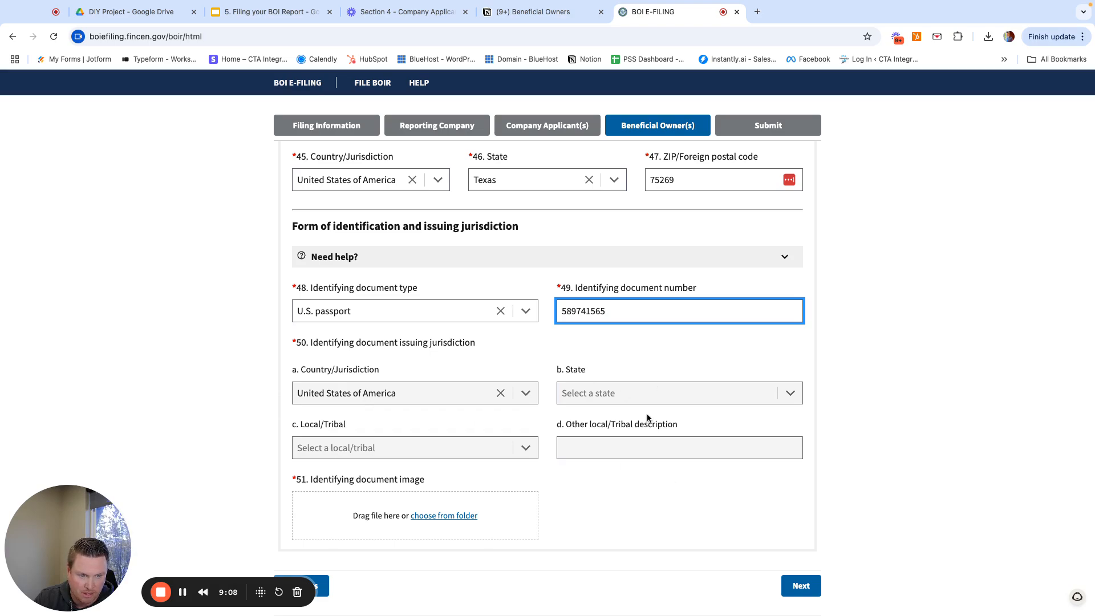
{"action": "left_click", "coordinate": [448, 516]}
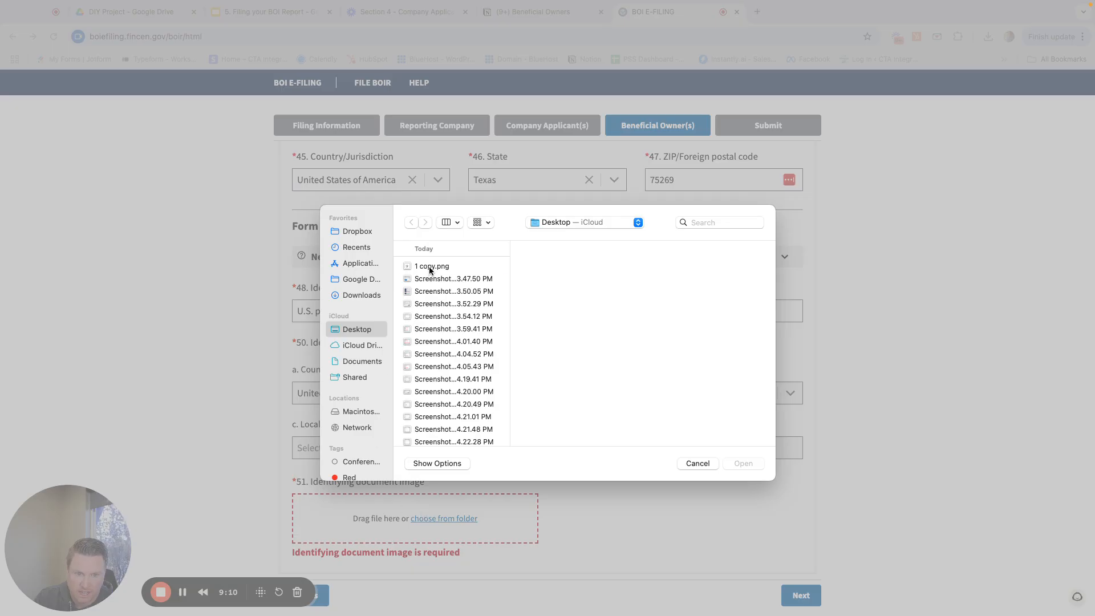
{"action": "double_click", "coordinate": [432, 266]}
{"action": "scroll", "coordinate": [500, 516], "scroll_direction": "down", "scroll_amount": 3}
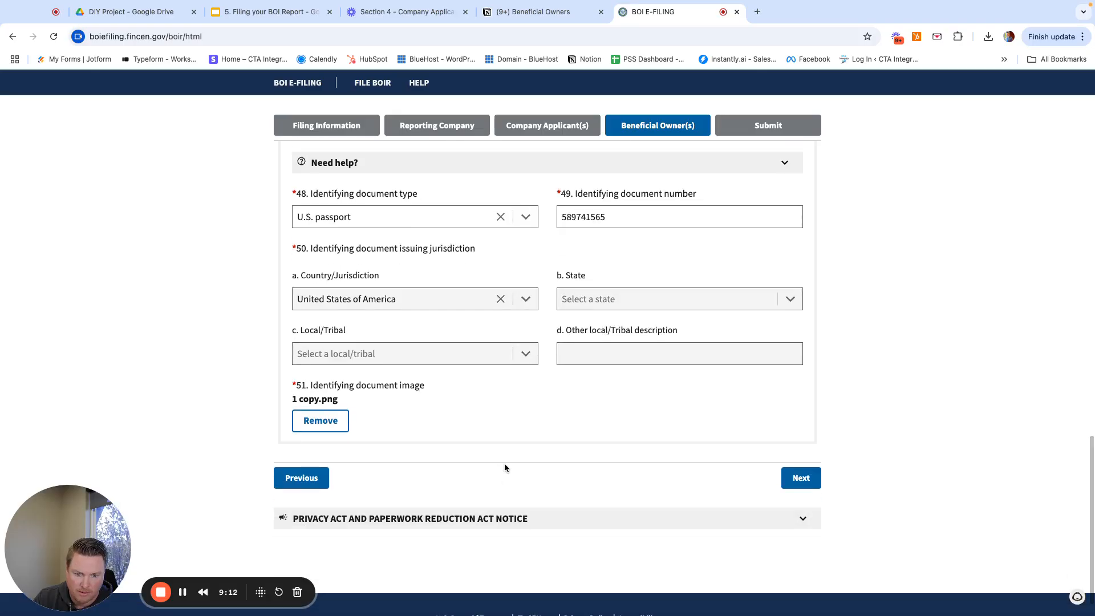
{"action": "scroll", "coordinate": [600, 433], "scroll_direction": "up", "scroll_amount": 15}
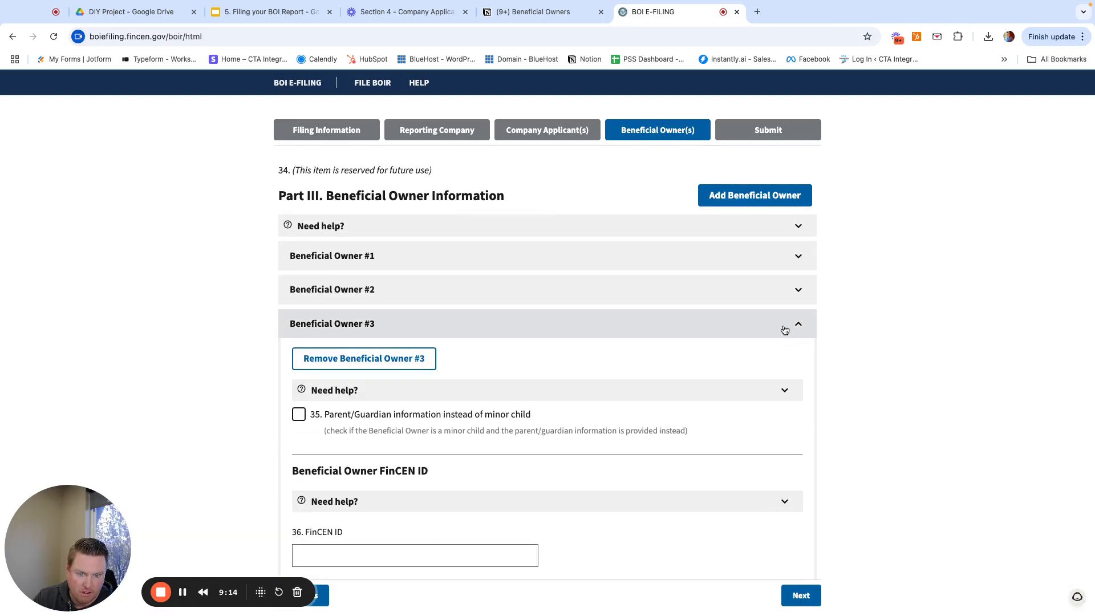
- Collapse Beneficial Owner #3 and expand Beneficial Owner #1 to review its details
{"action": "left_click", "coordinate": [785, 330]}
{"action": "scroll", "coordinate": [629, 455], "scroll_direction": "down", "scroll_amount": 2}
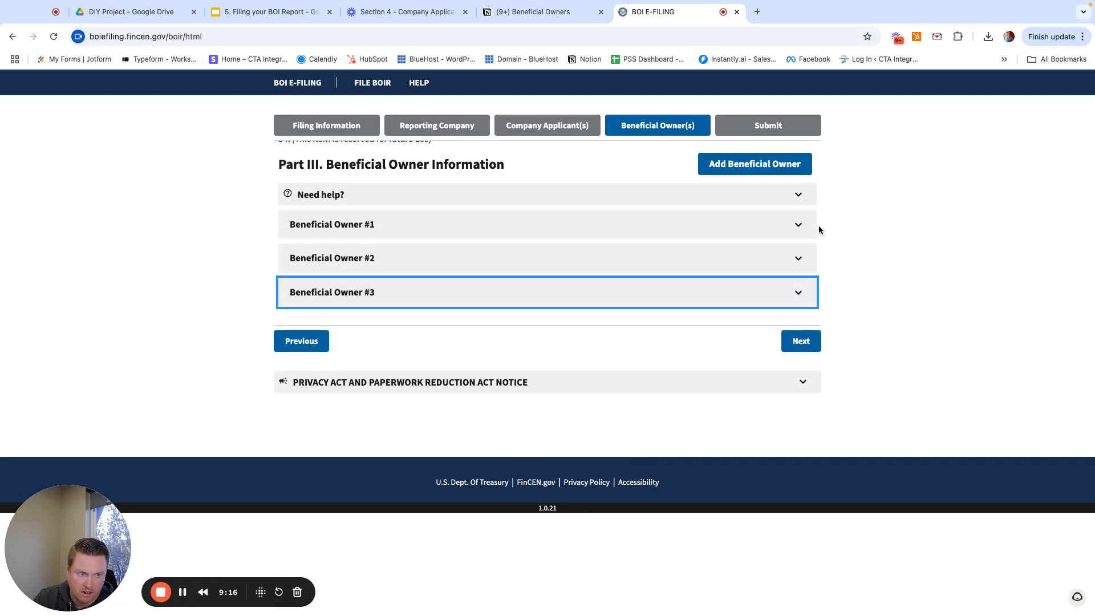
{"action": "left_click", "coordinate": [798, 225]}
{"action": "scroll", "coordinate": [512, 435], "scroll_direction": "down", "scroll_amount": 5}
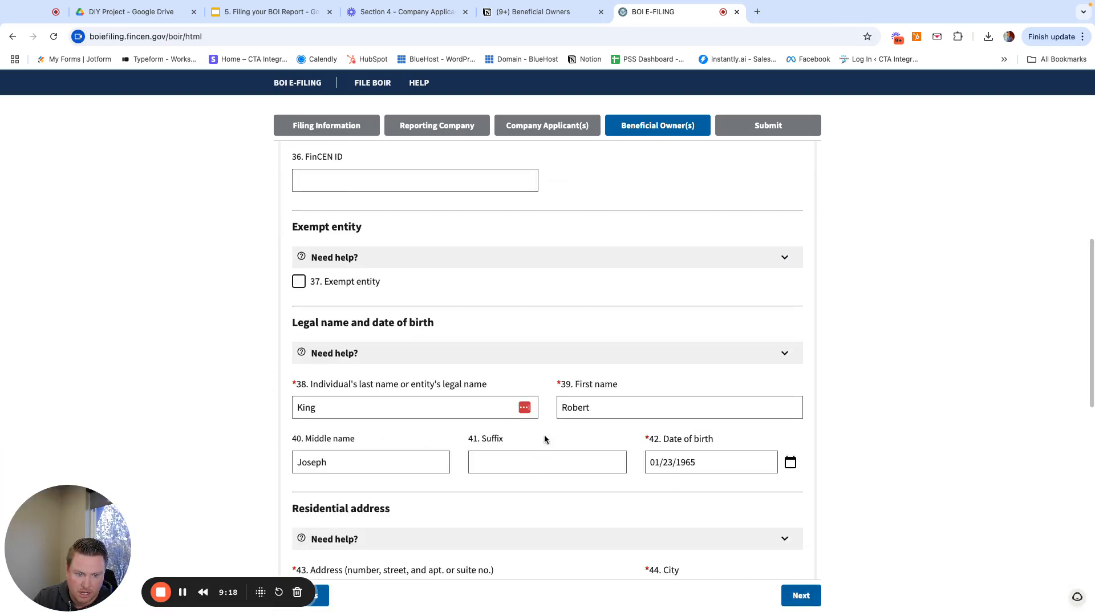
{"action": "scroll", "coordinate": [556, 436], "scroll_direction": "up", "scroll_amount": 9}
{"action": "scroll", "coordinate": [562, 435], "scroll_direction": "down", "scroll_amount": 7}
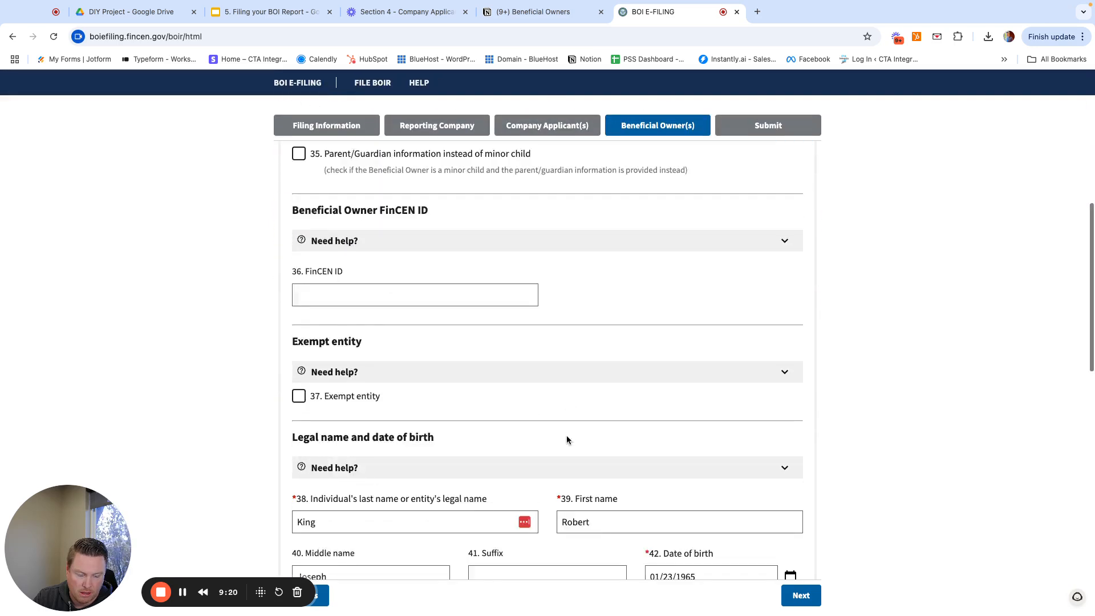
{"action": "scroll", "coordinate": [566, 436], "scroll_direction": "down", "scroll_amount": 10}
- Expand Beneficial Owners #2 and #3 to review their entered details
{"action": "left_click", "coordinate": [549, 369]}
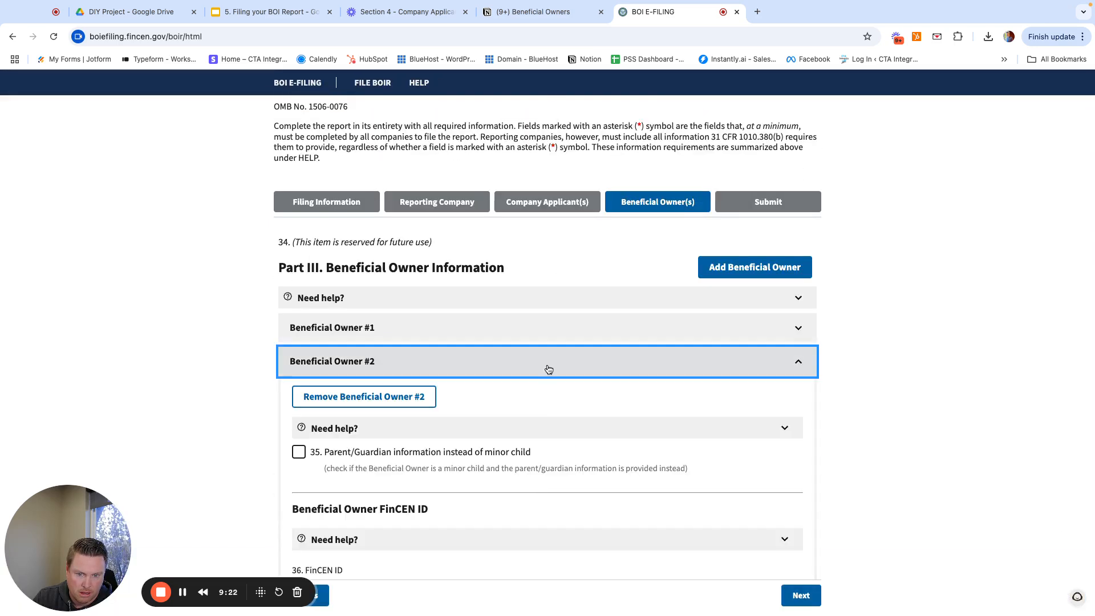
{"action": "scroll", "coordinate": [549, 370], "scroll_direction": "down", "scroll_amount": 8}
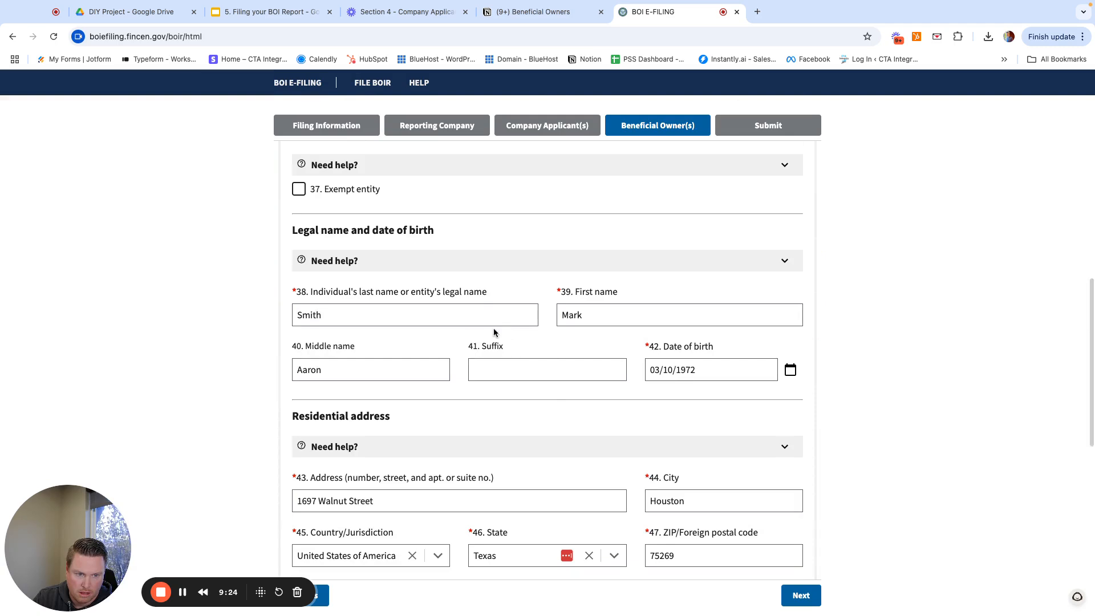
{"action": "scroll", "coordinate": [579, 342], "scroll_direction": "down", "scroll_amount": 10}
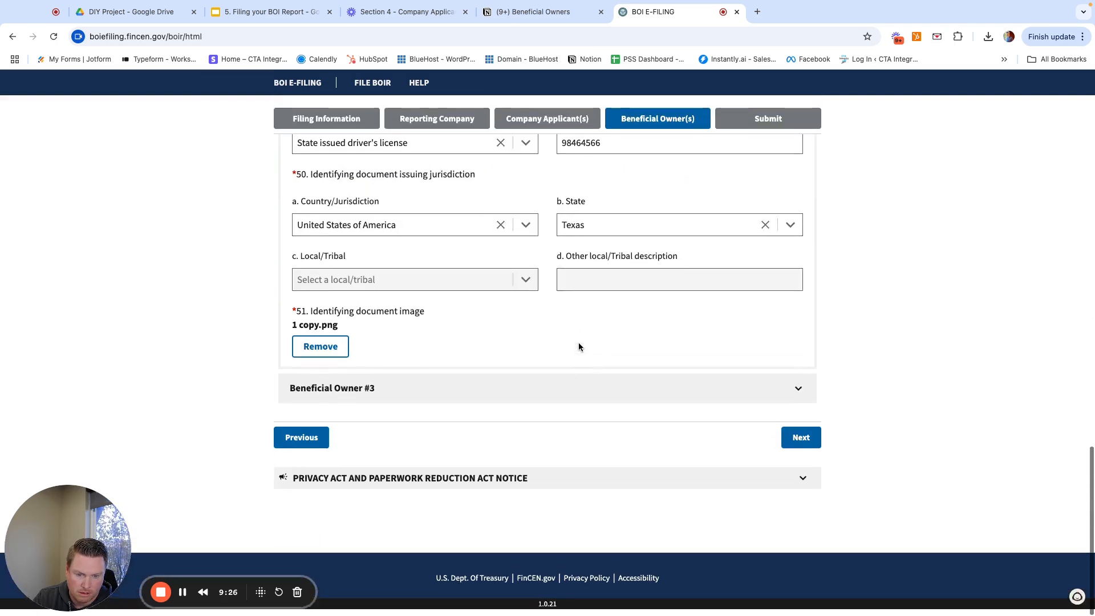
{"action": "scroll", "coordinate": [594, 399], "scroll_direction": "up", "scroll_amount": 1}
{"action": "left_click", "coordinate": [599, 433]}
{"action": "scroll", "coordinate": [599, 434], "scroll_direction": "down", "scroll_amount": 8}
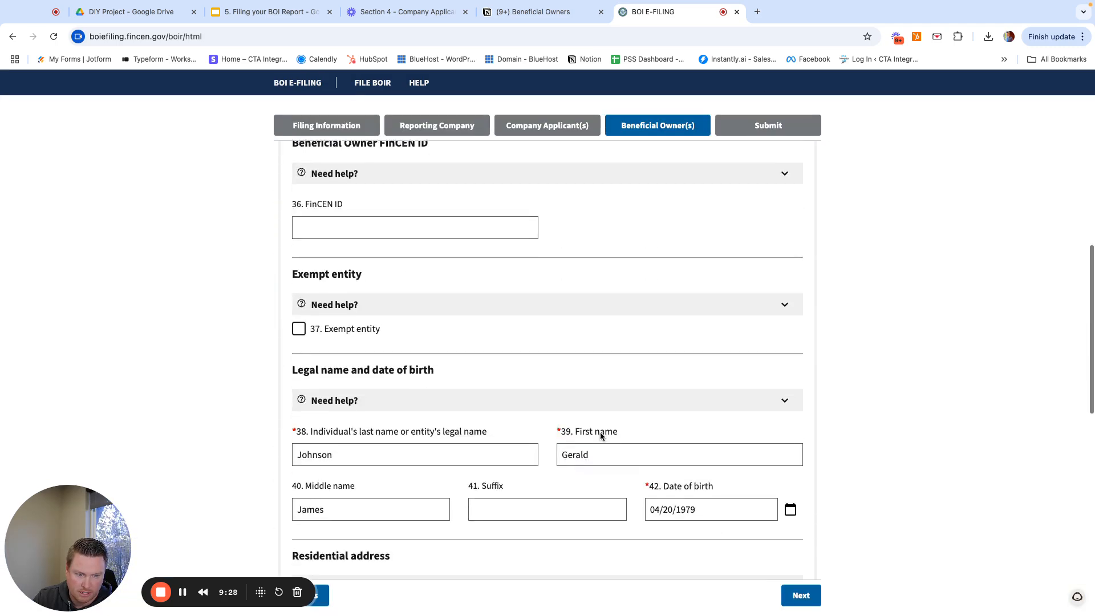
{"action": "scroll", "coordinate": [616, 456], "scroll_direction": "down", "scroll_amount": 15}
- Advance to the Submit step and enter the submitter's email in Email and Confirm Email
{"action": "left_click", "coordinate": [800, 446]}
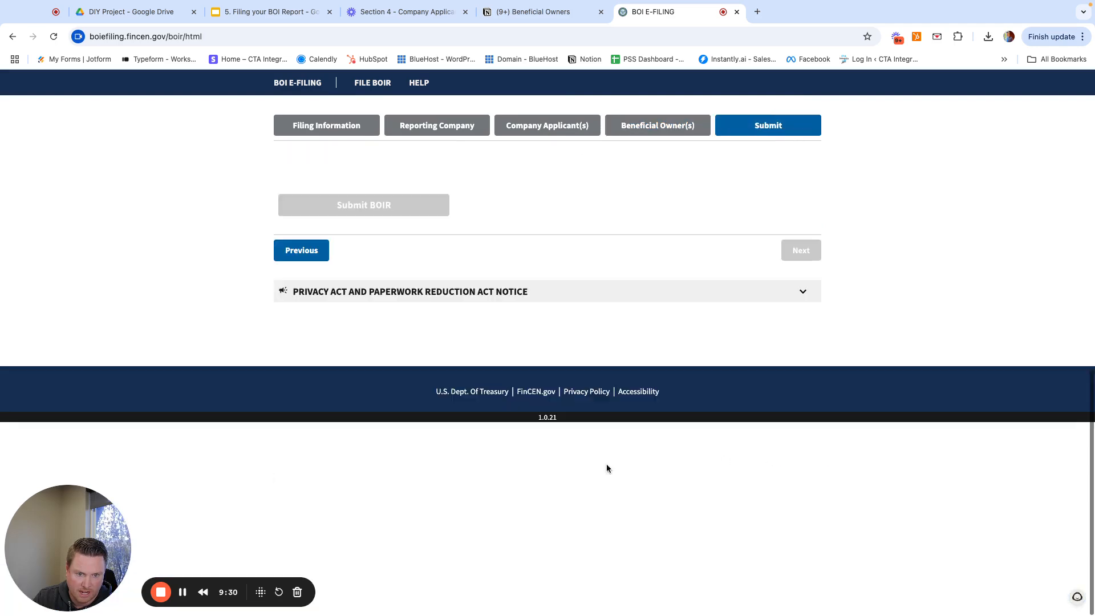
{"action": "scroll", "coordinate": [460, 456], "scroll_direction": "up", "scroll_amount": 3}
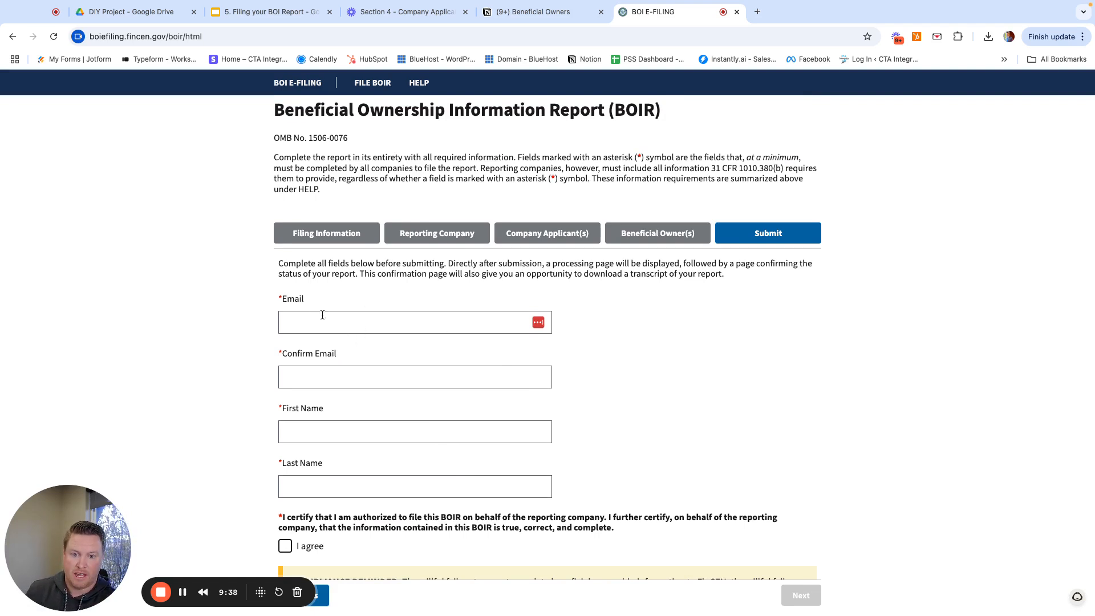
{"action": "left_click", "coordinate": [365, 321]}
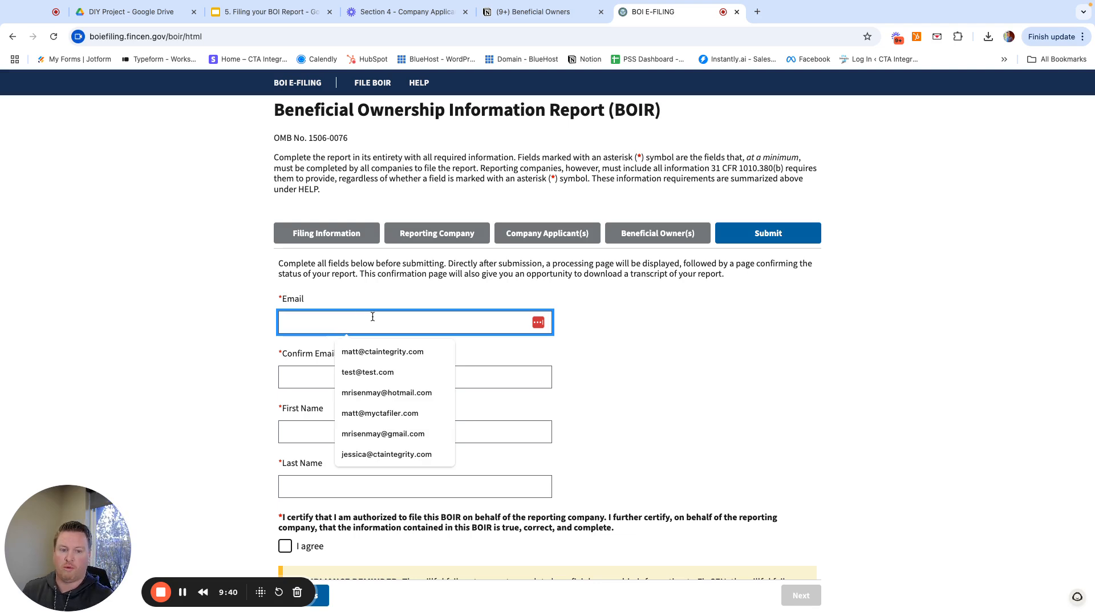
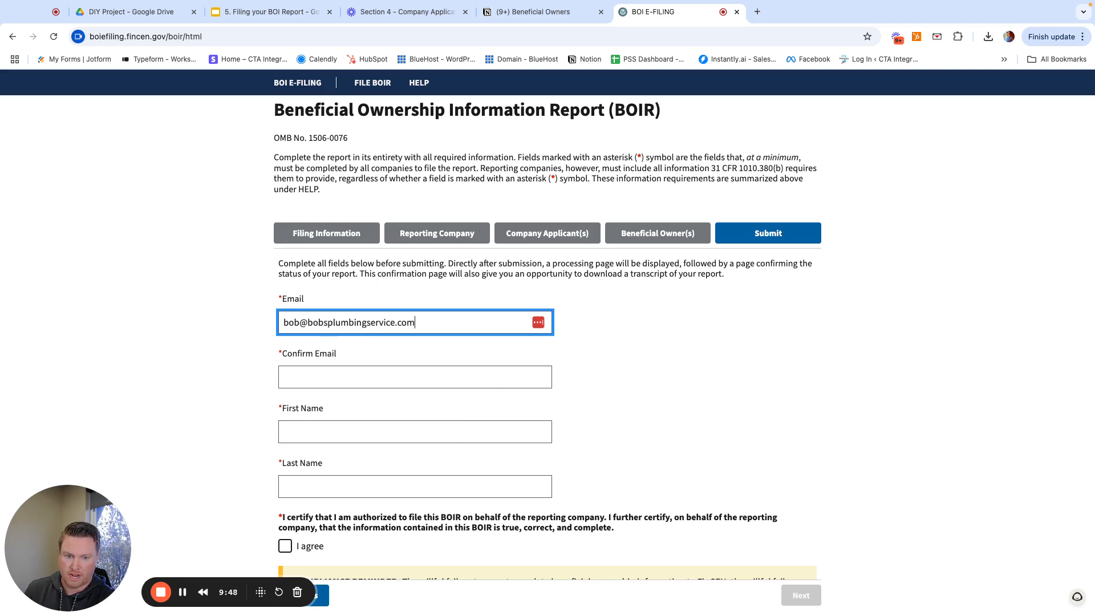
{"action": "key", "text": "Tab"}
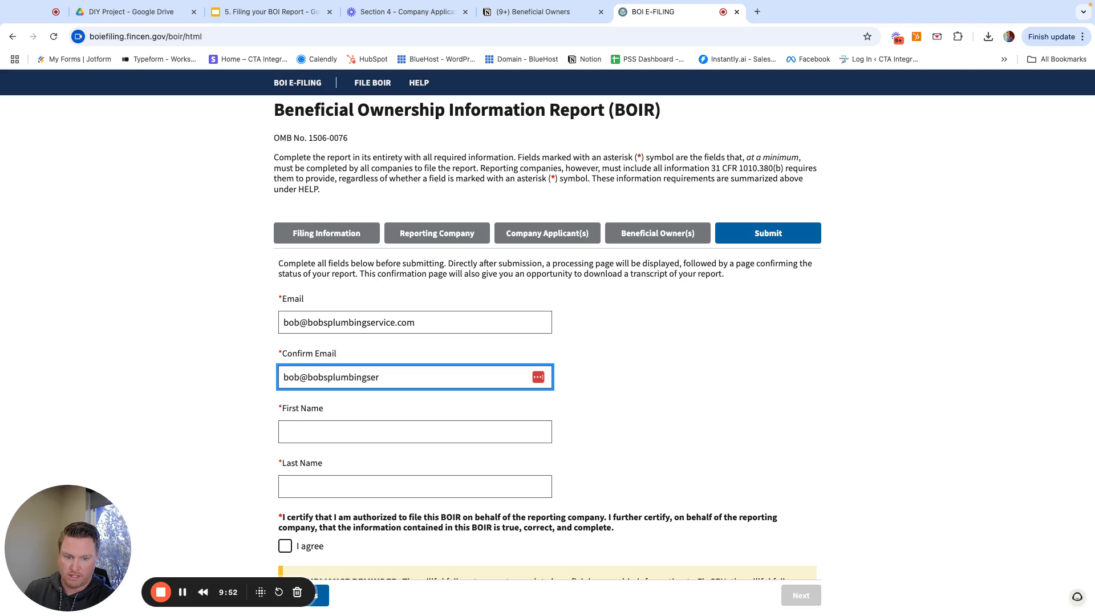
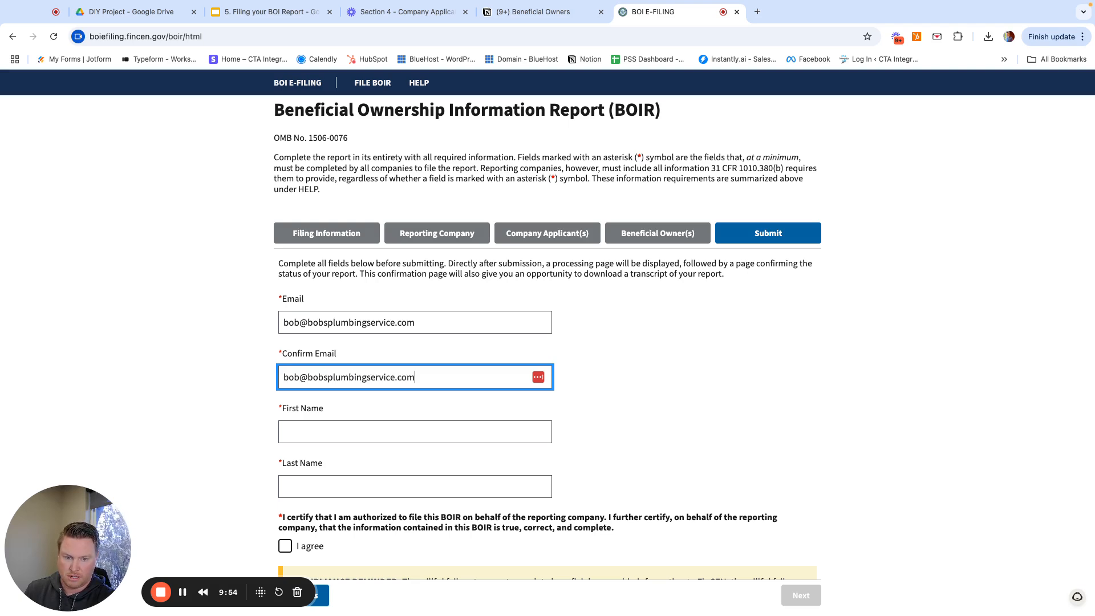
- Enter the submitter's first name and last name
{"action": "key", "text": "Tab"}
{"action": "key", "text": "Tab"}
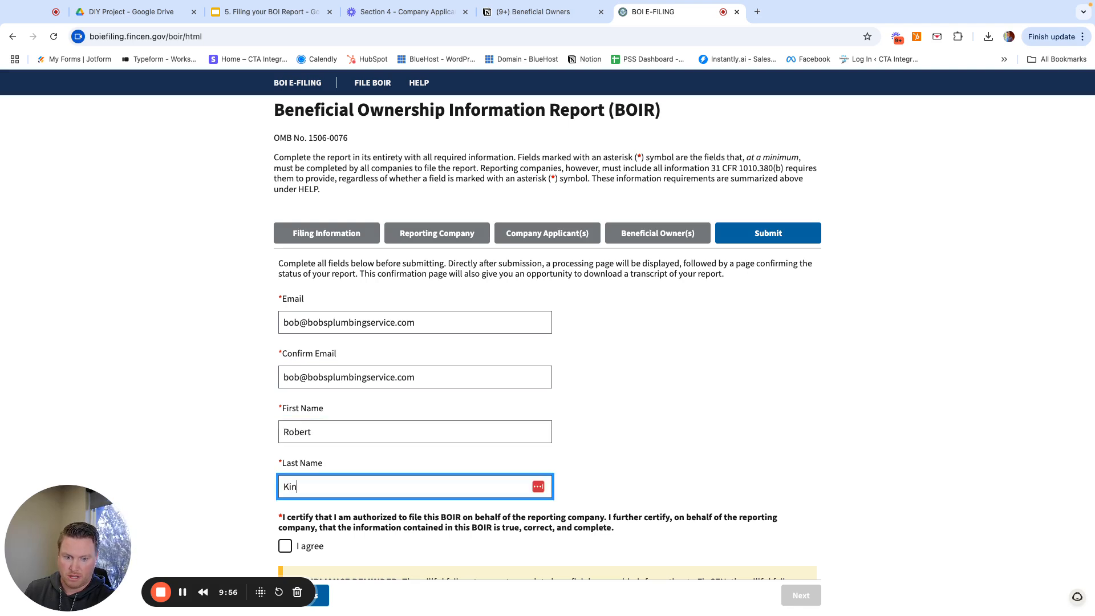
{"action": "key", "text": "Tab"}
{"action": "scroll", "coordinate": [546, 255], "scroll_direction": "down", "scroll_amount": 2}
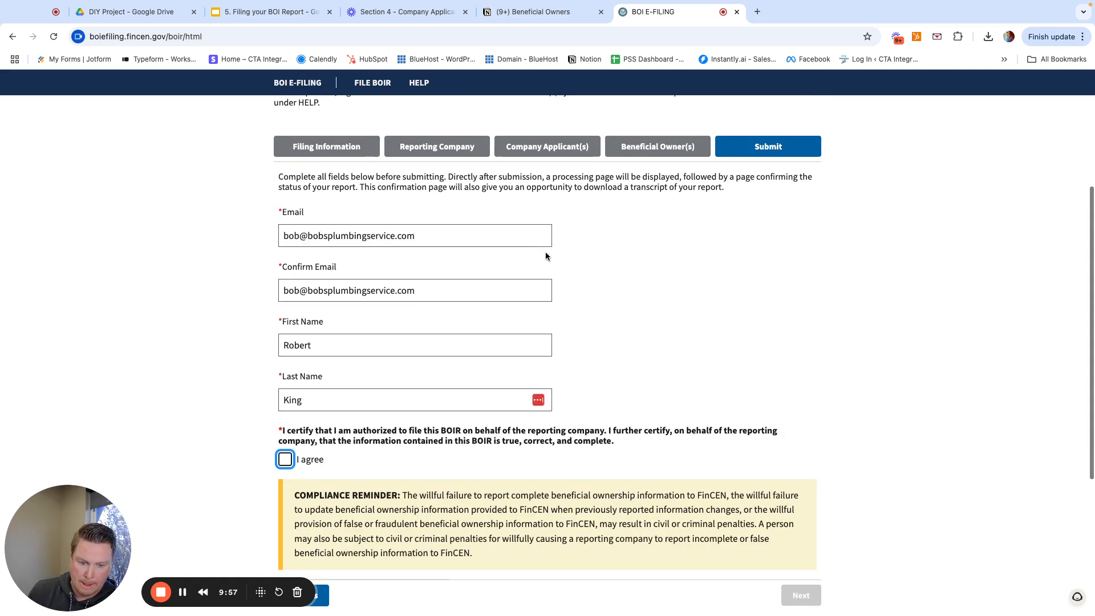
- Check the 'I agree' certification box and bring the hCaptcha check into view
{"action": "left_click", "coordinate": [286, 461]}
{"action": "scroll", "coordinate": [453, 450], "scroll_direction": "down", "scroll_amount": 2}
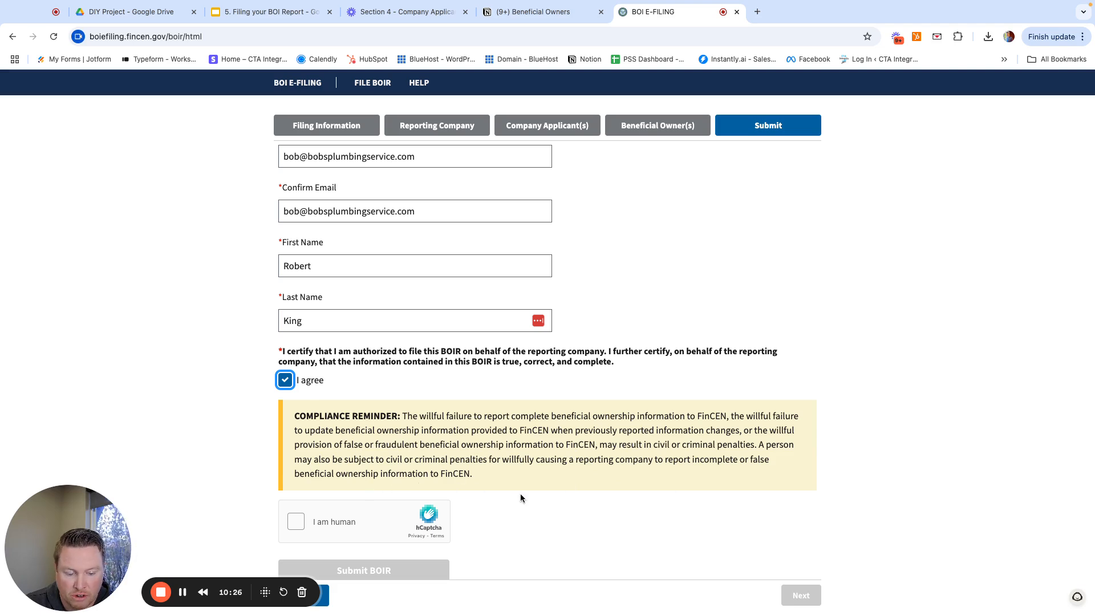
{"action": "scroll", "coordinate": [521, 499], "scroll_direction": "down", "scroll_amount": 3}
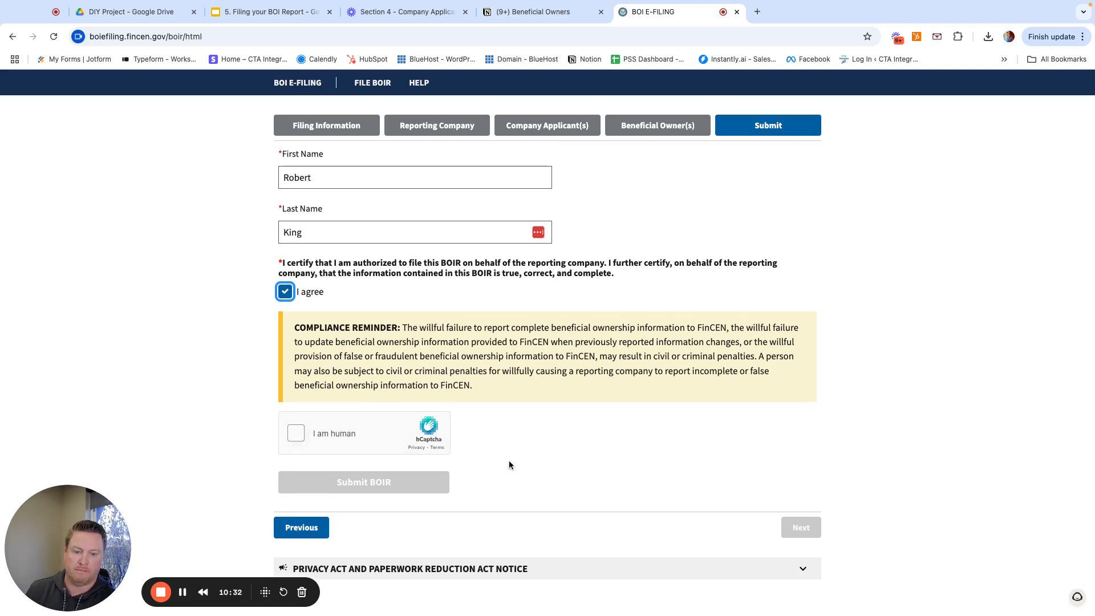
{"action": "left_click", "coordinate": [615, 440]}
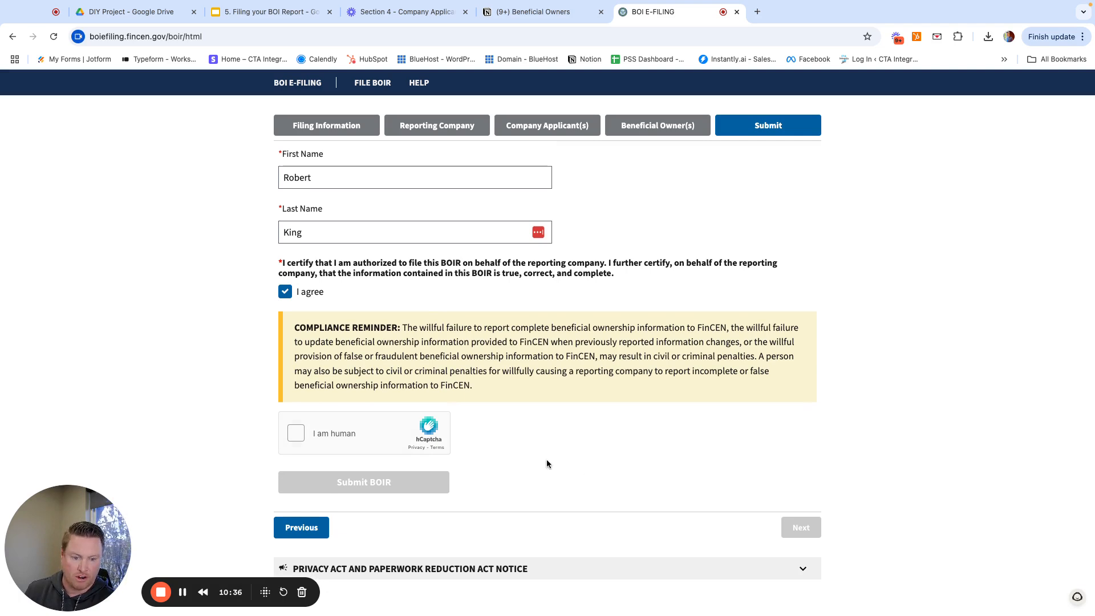
- Start the hCaptcha check and select the two basketball images on the first page
{"action": "left_click", "coordinate": [297, 439]}
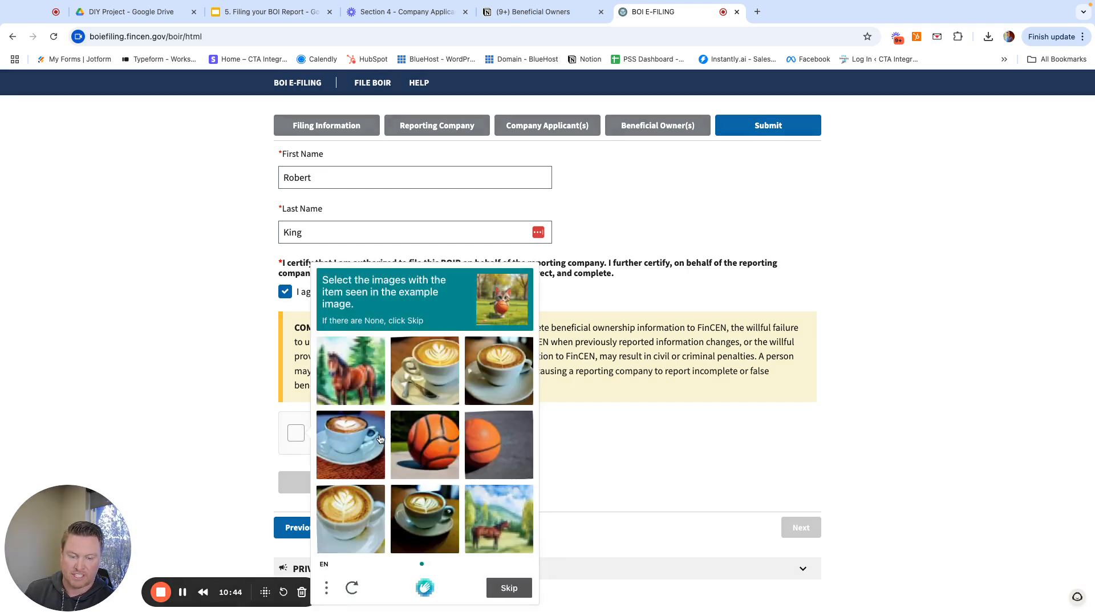
{"action": "scroll", "coordinate": [387, 377], "scroll_direction": "down", "scroll_amount": 1}
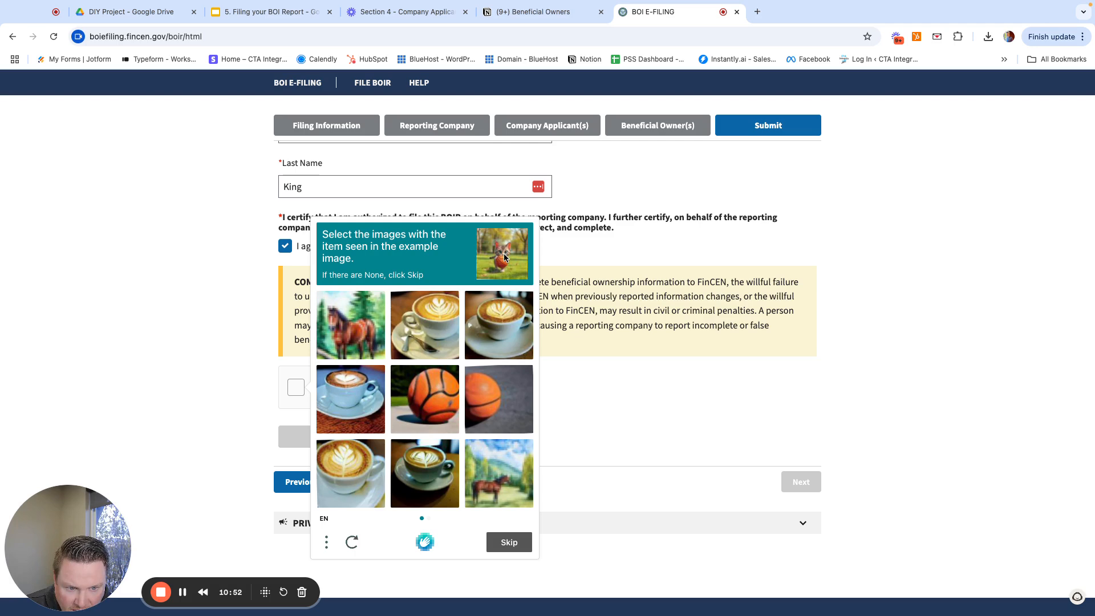
{"action": "scroll", "coordinate": [498, 274], "scroll_direction": "down", "scroll_amount": 1}
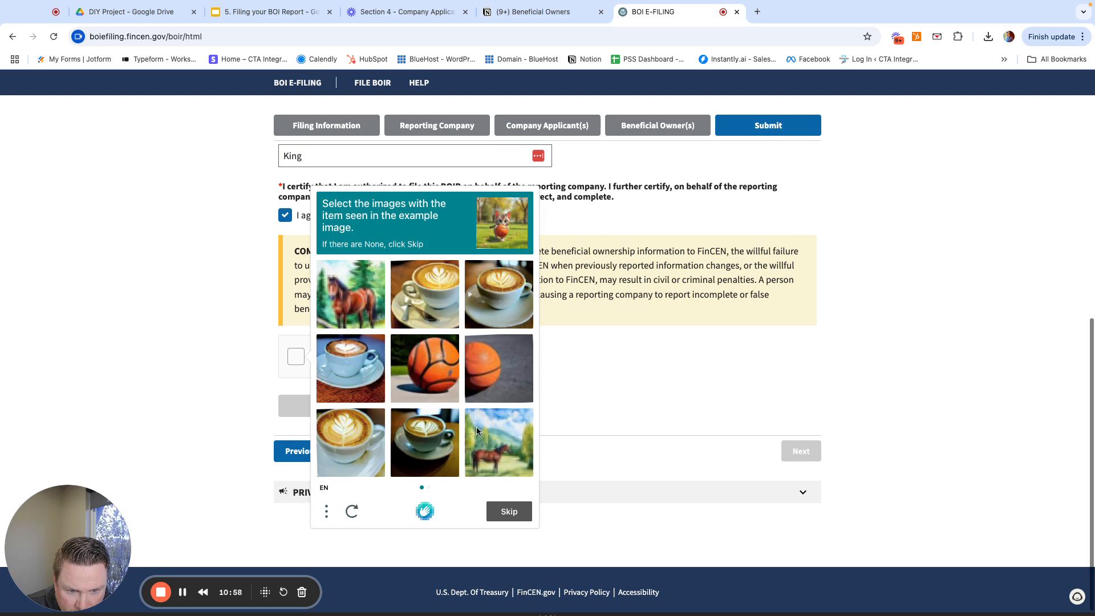
{"action": "scroll", "coordinate": [456, 388], "scroll_direction": "up", "scroll_amount": 1}
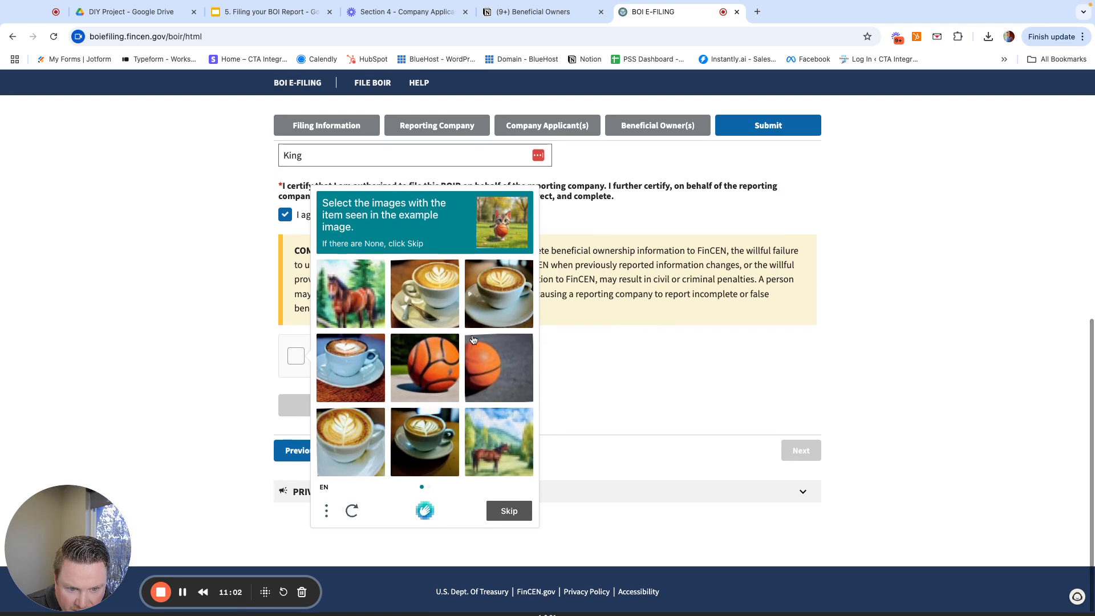
{"action": "left_click", "coordinate": [439, 362]}
{"action": "scroll", "coordinate": [502, 370], "scroll_direction": "down", "scroll_amount": 1}
{"action": "left_click", "coordinate": [504, 371]}
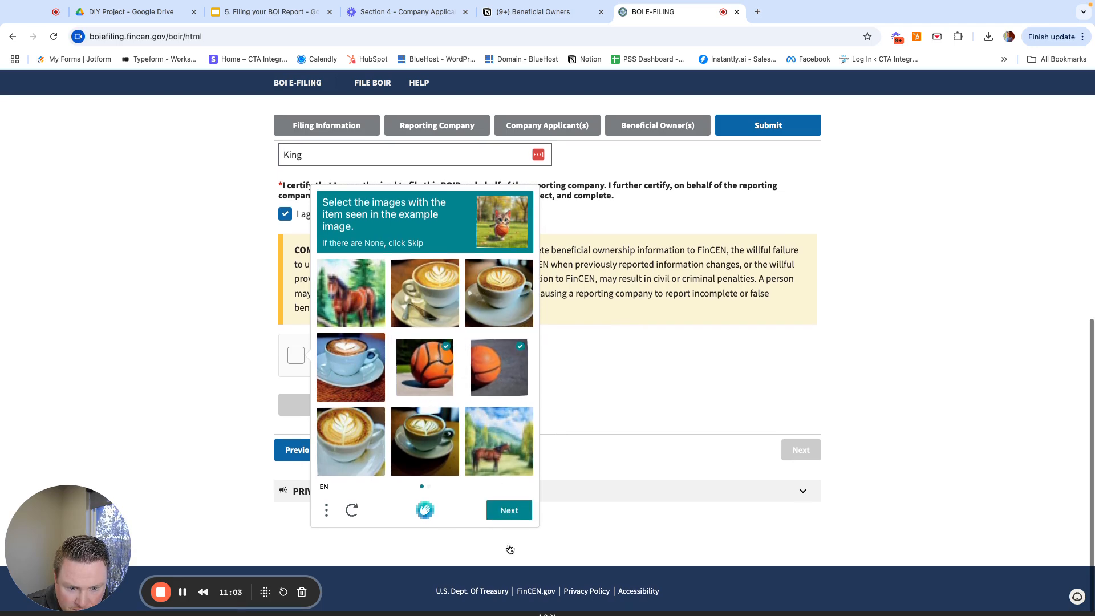
{"action": "left_click", "coordinate": [508, 516]}
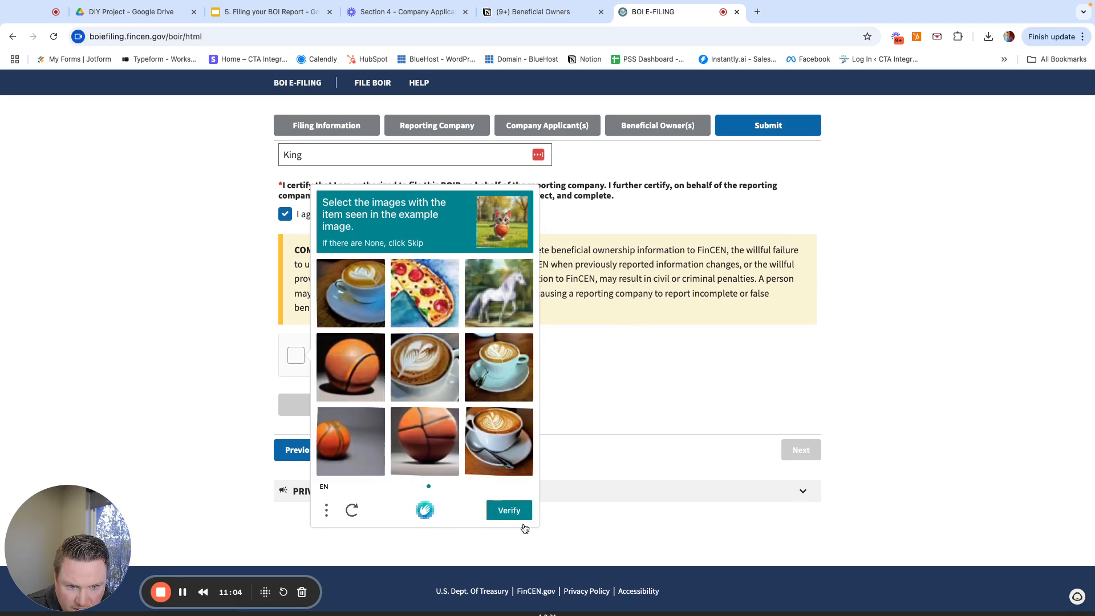
- Select the three basketball images on the second page and verify the captcha
{"action": "left_click", "coordinate": [341, 370]}
{"action": "left_click", "coordinate": [339, 447]}
{"action": "left_click", "coordinate": [401, 442]}
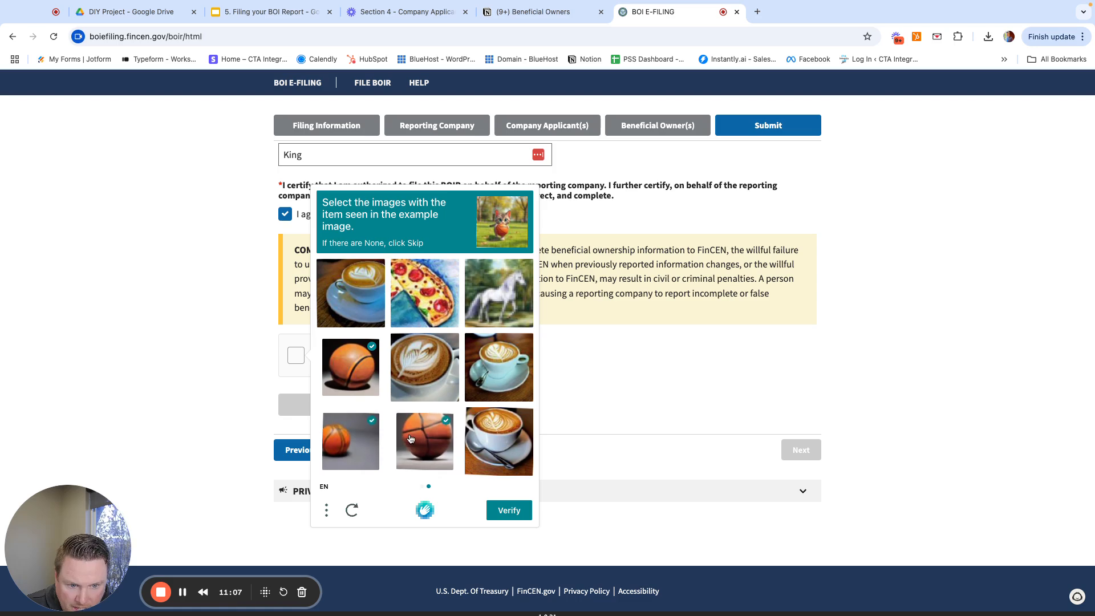
{"action": "left_click", "coordinate": [517, 513]}
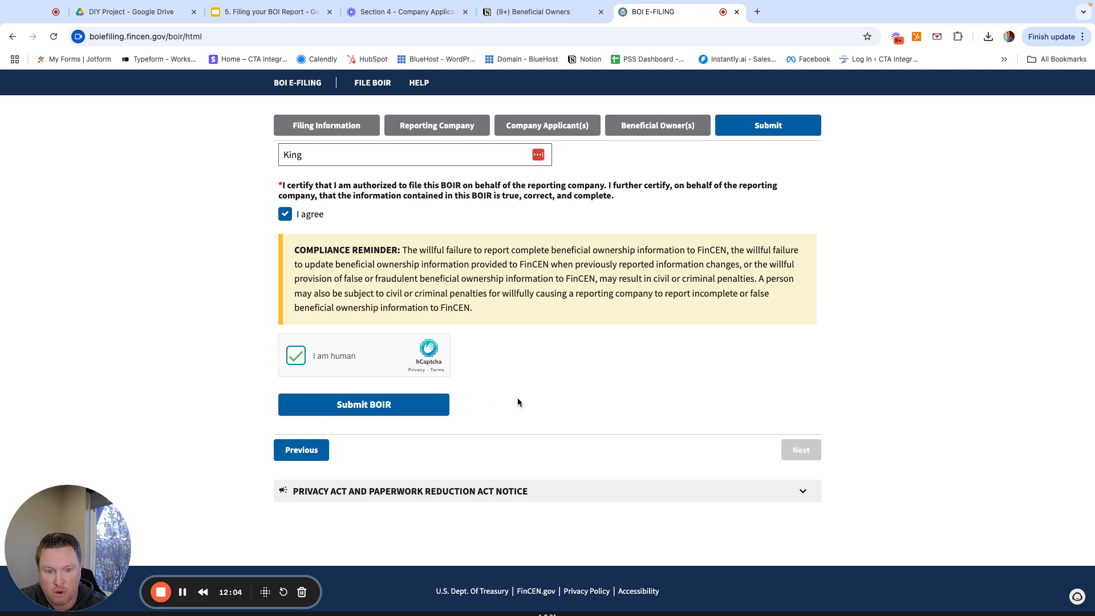
{"action": "scroll", "coordinate": [518, 399], "scroll_direction": "up", "scroll_amount": 1}
{"action": "scroll", "coordinate": [518, 401], "scroll_direction": "down", "scroll_amount": 1}
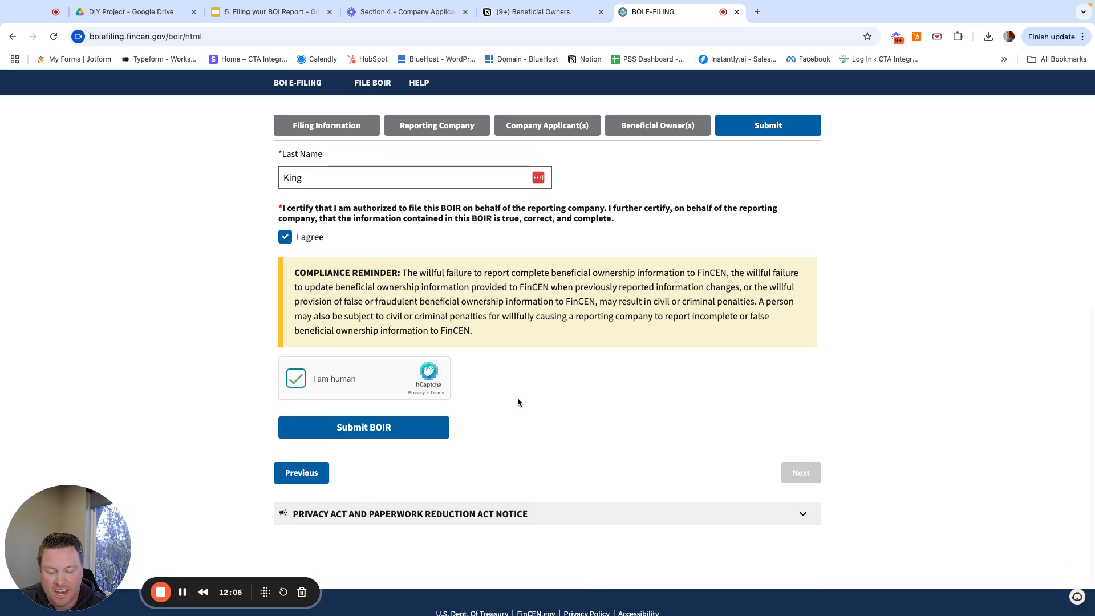